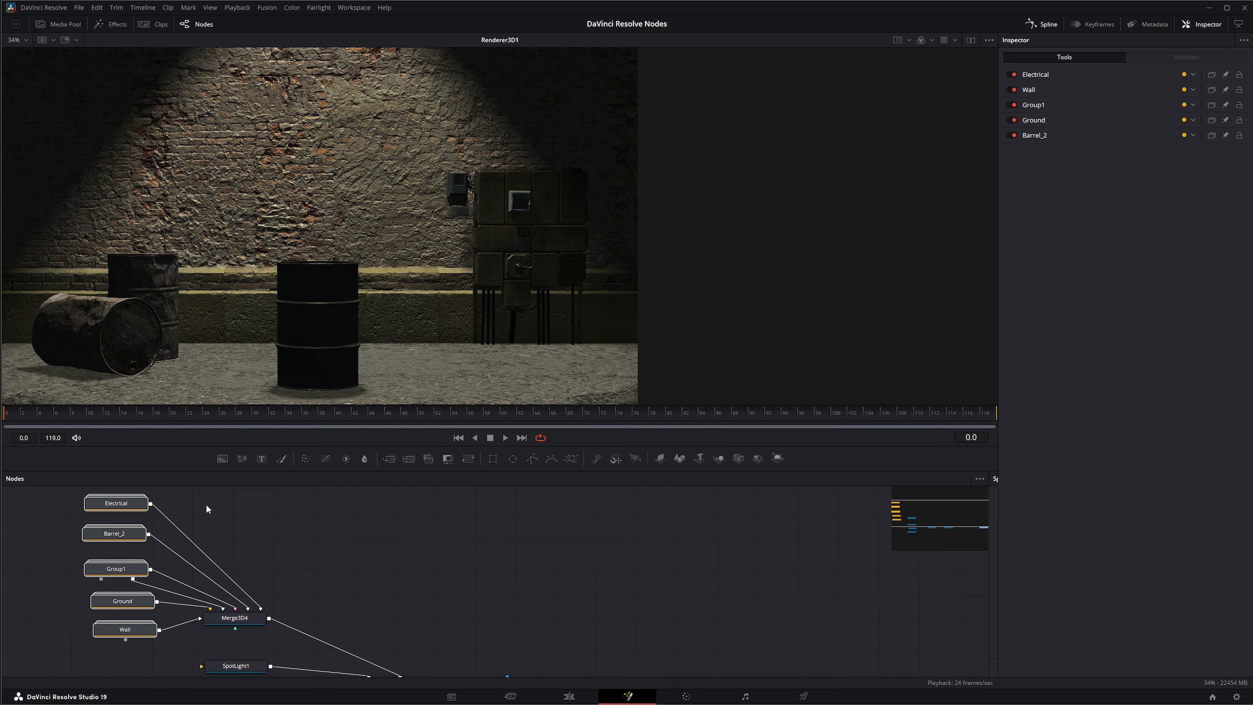
Examine the node tree from the grouped scene objects to MediaOut1, including the output channels enabled on Renderer3D1.
left_click_drag(579, 593, 506, 558)
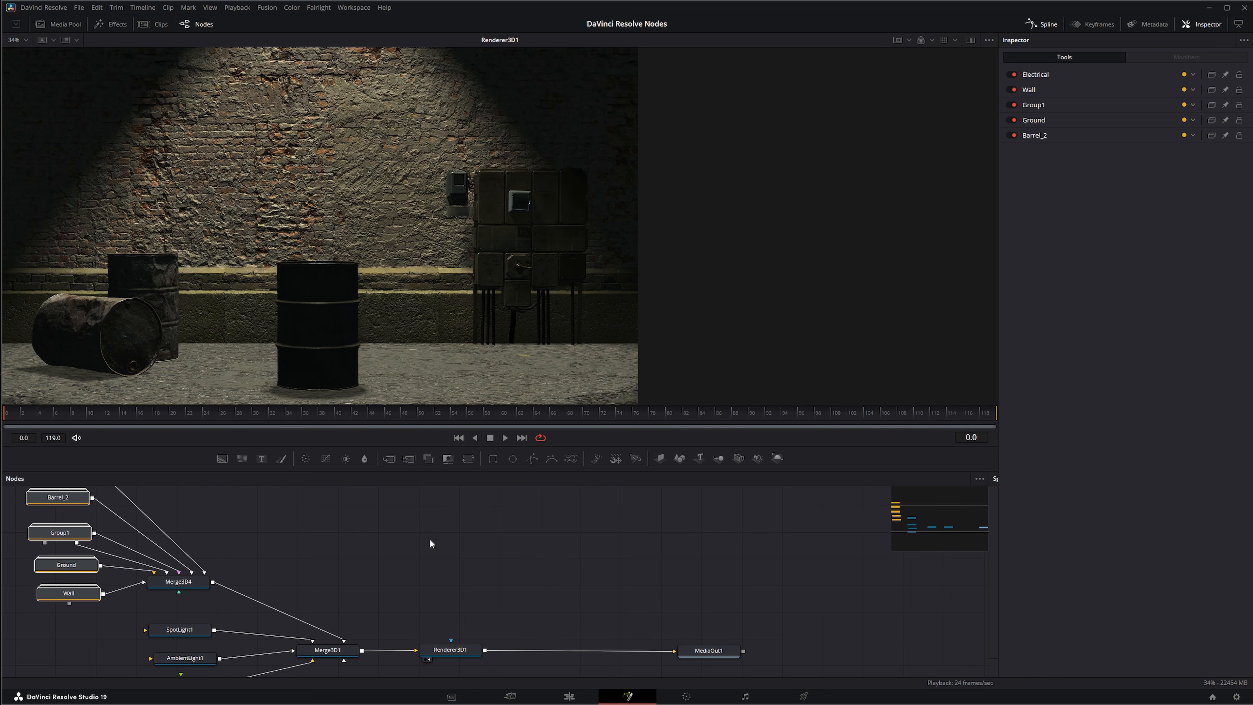
left_click_drag(411, 580, 493, 615)
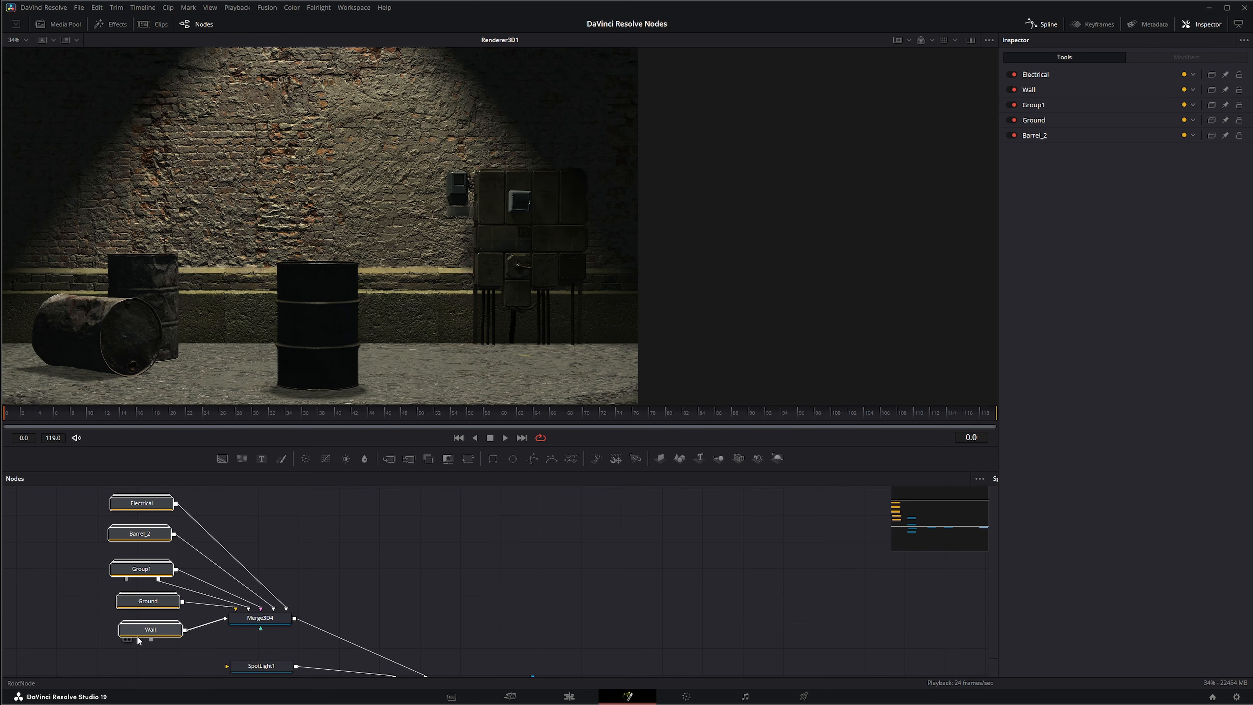
left_click_drag(65, 524, 183, 646)
left_click_drag(492, 592, 334, 559)
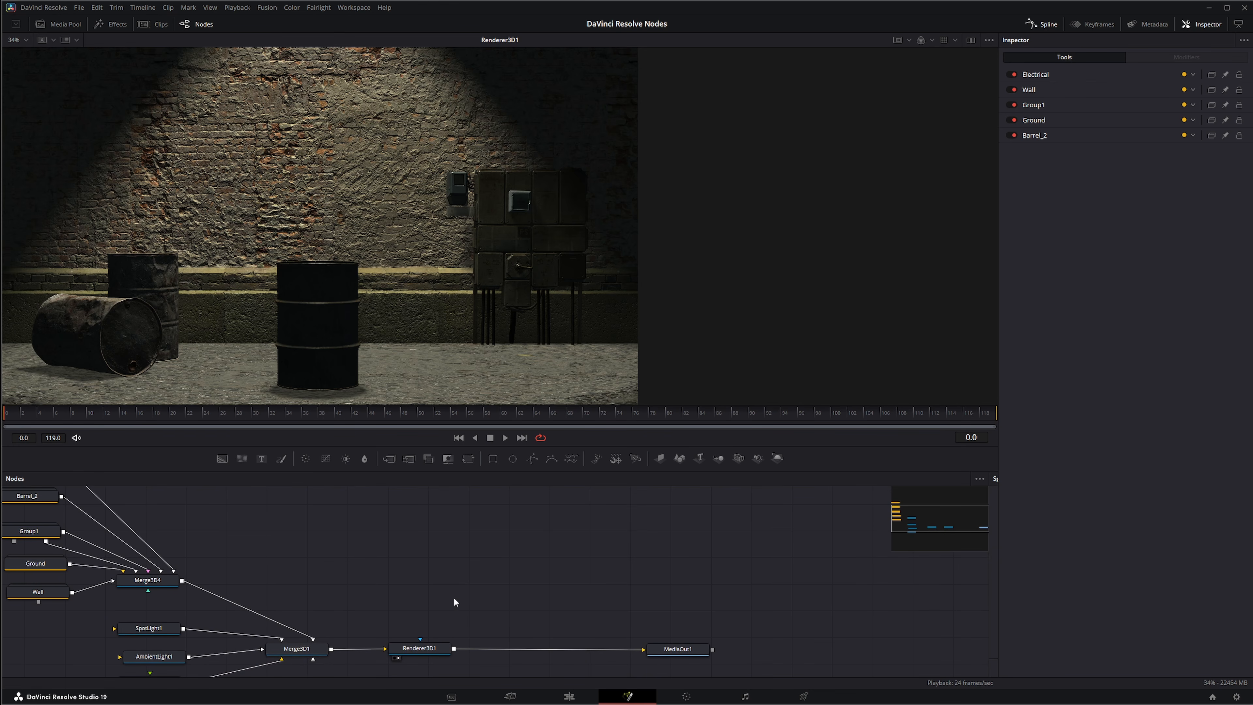
left_click_drag(454, 601, 437, 585)
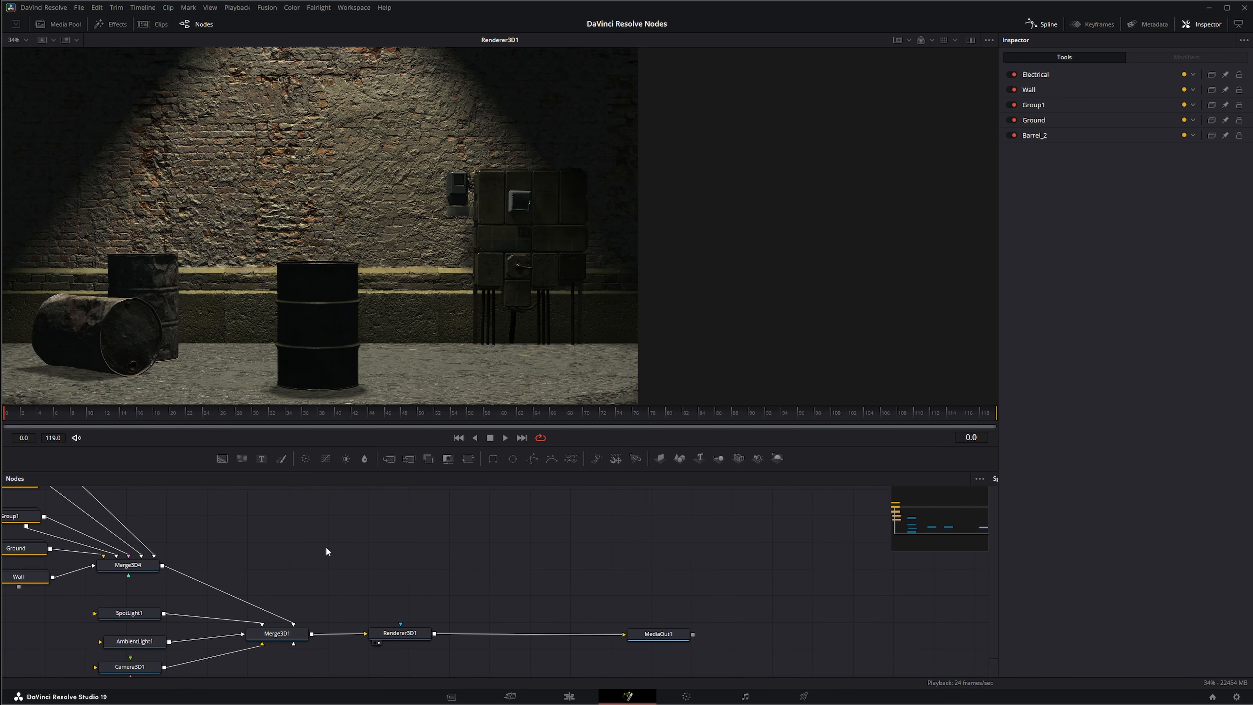
left_click_drag(358, 554, 465, 613)
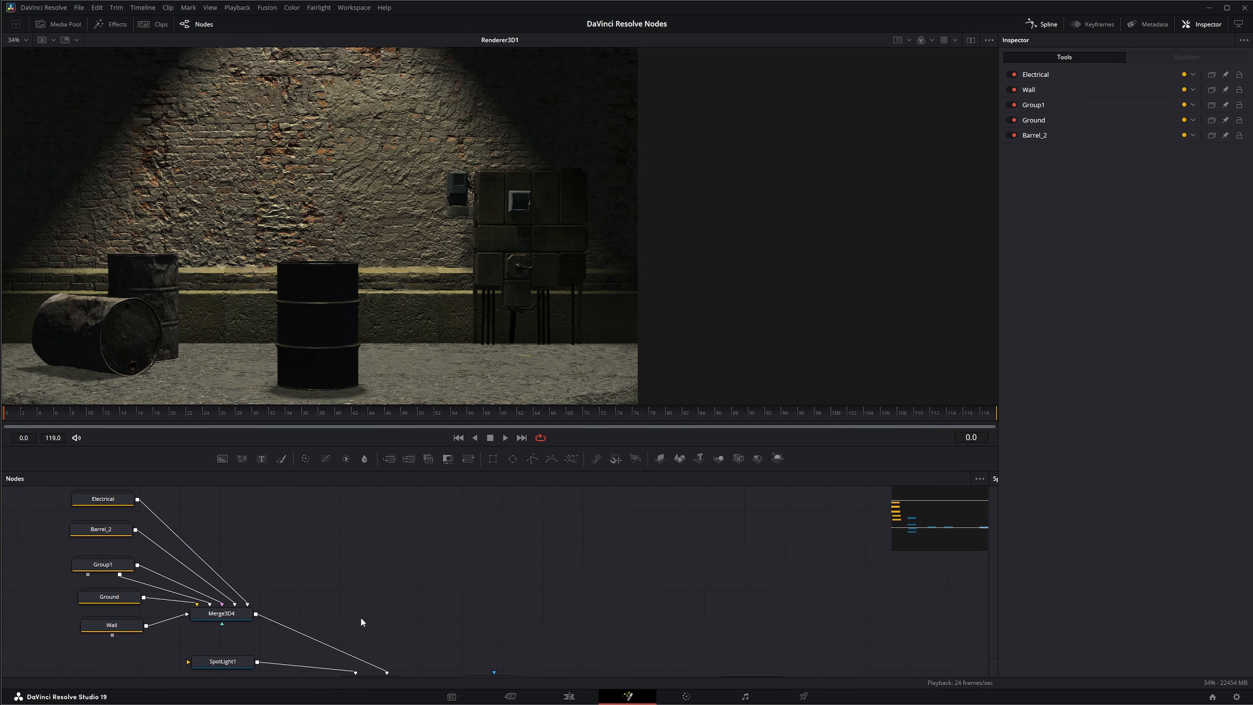
left_click_drag(72, 649, 146, 502)
left_click_drag(463, 643, 340, 543)
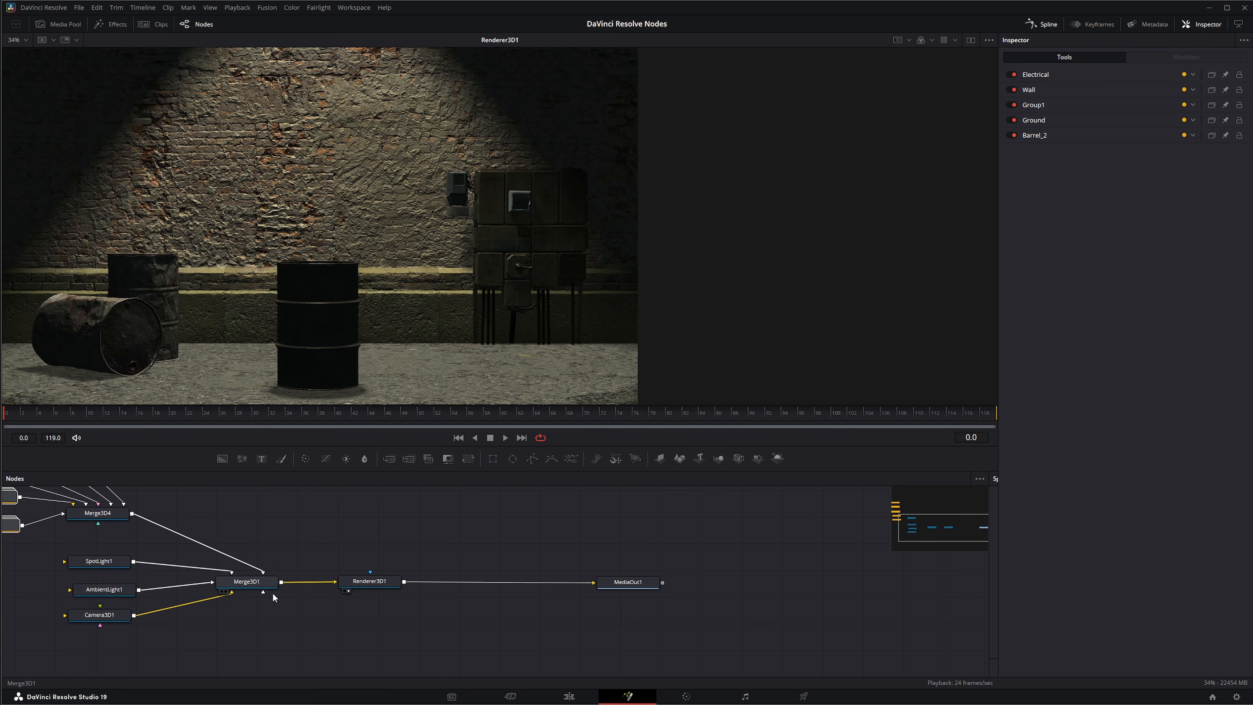
left_click(372, 581)
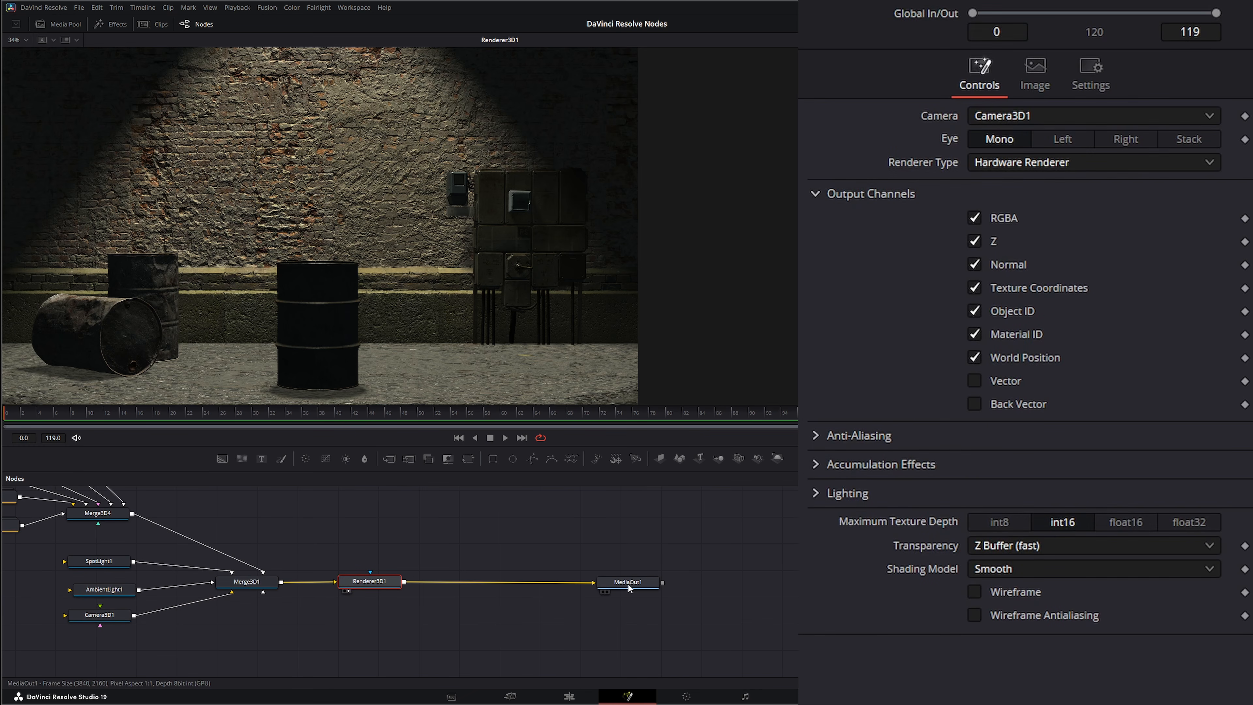
left_click_drag(433, 527, 419, 565)
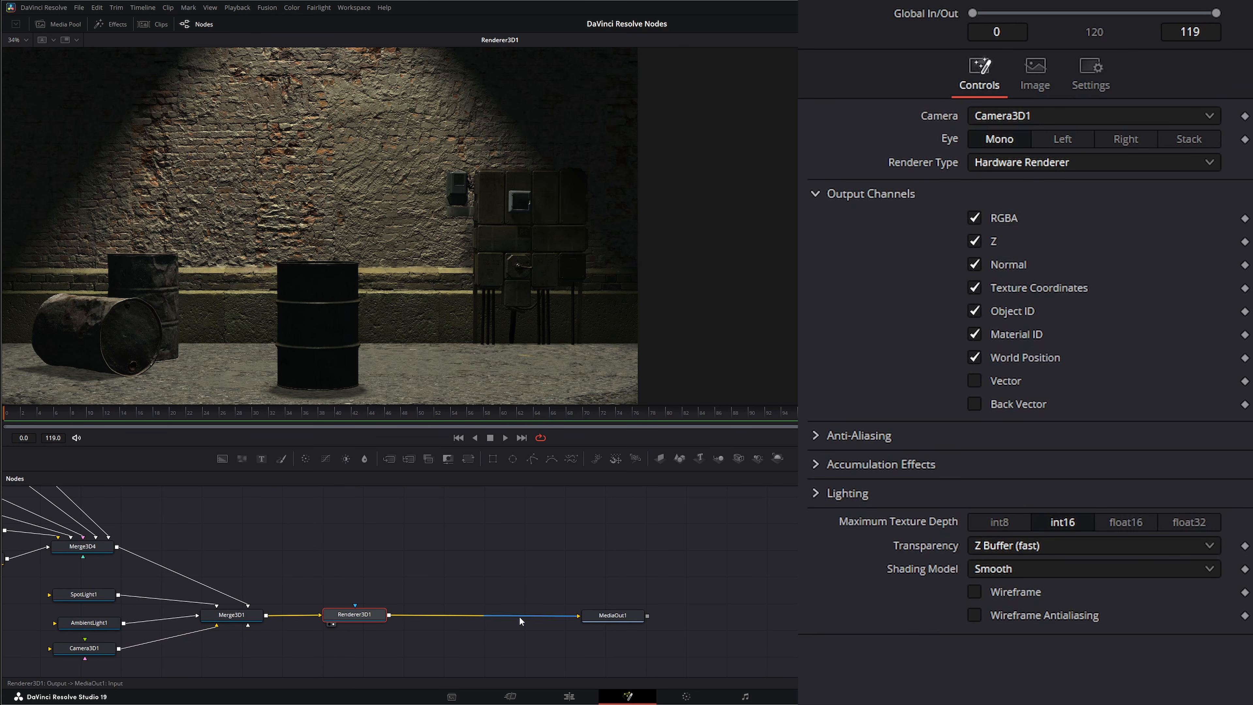
left_click_drag(465, 582, 444, 581)
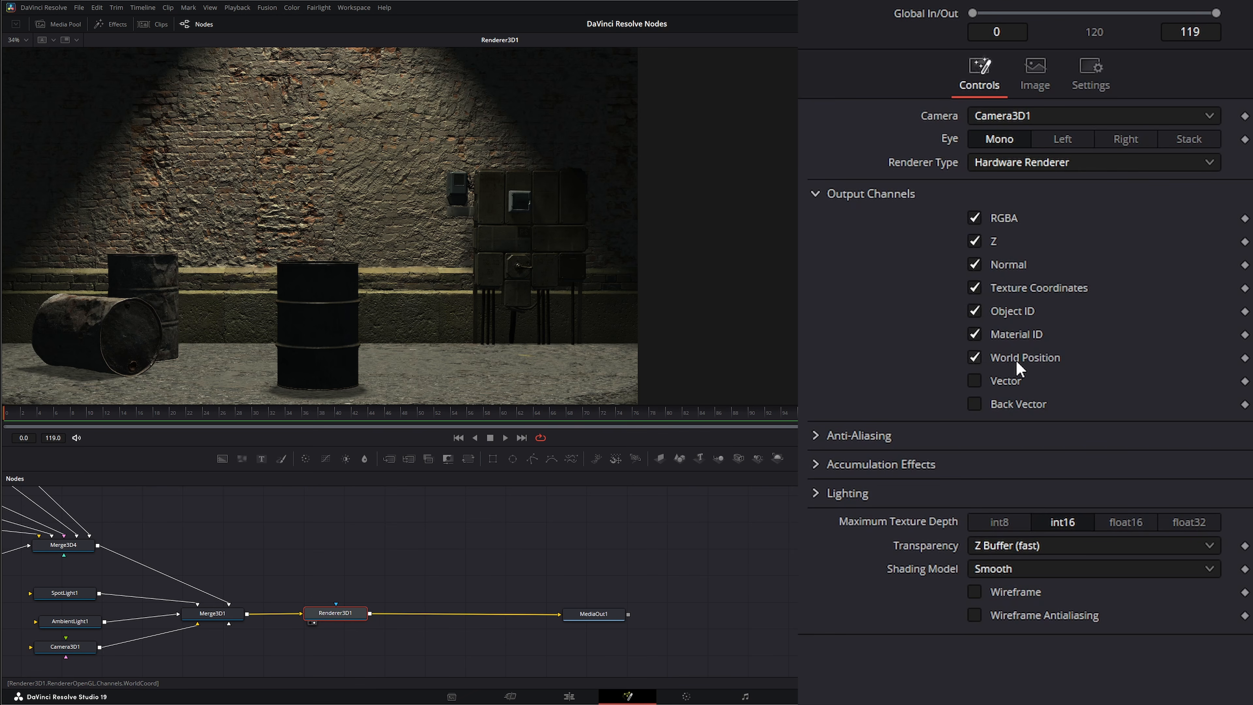
Add a Volume Fog node above the connection between Renderer3D1 and MediaOut1, leaving it unconnected.
left_click(539, 573)
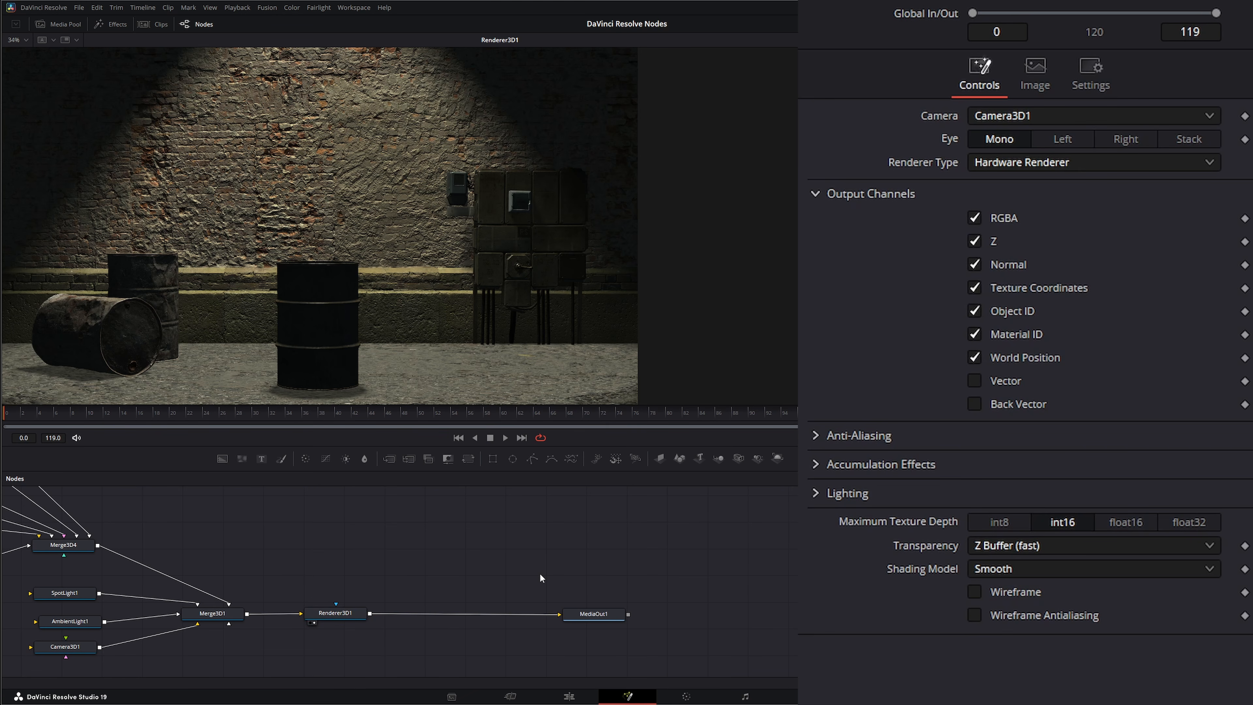
key("shift+space")
type("vol")
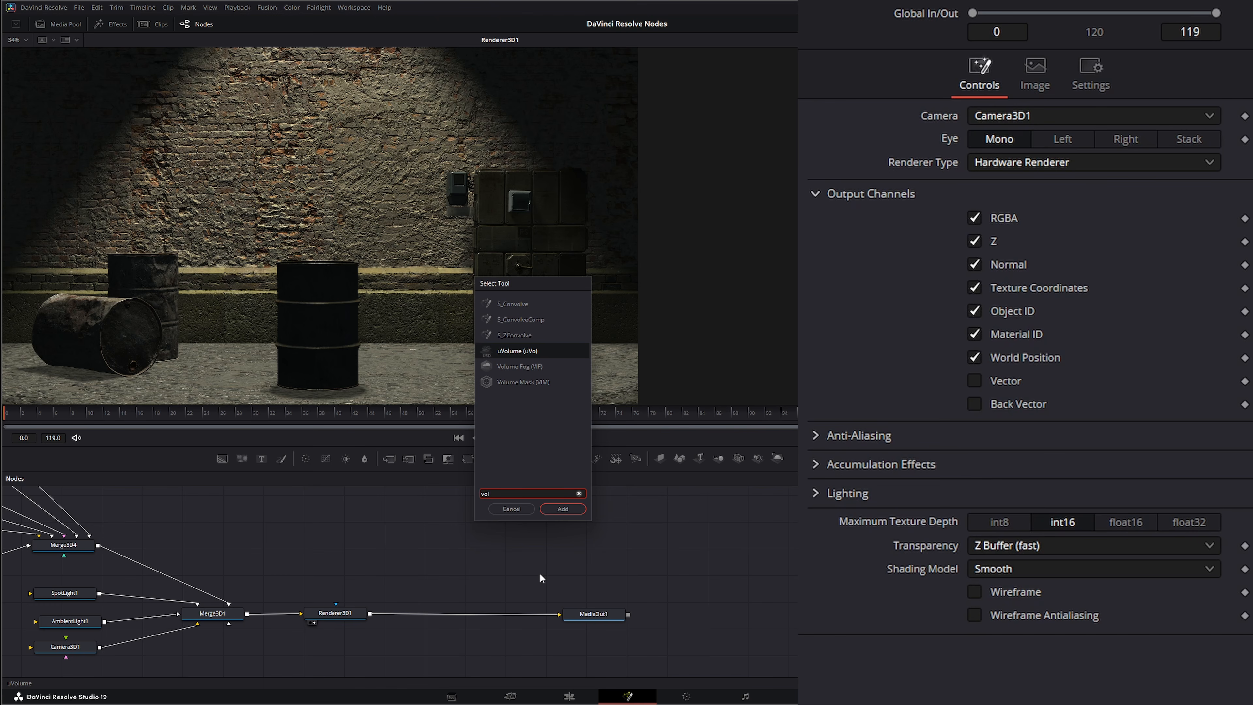
left_click(515, 363)
left_click(563, 509)
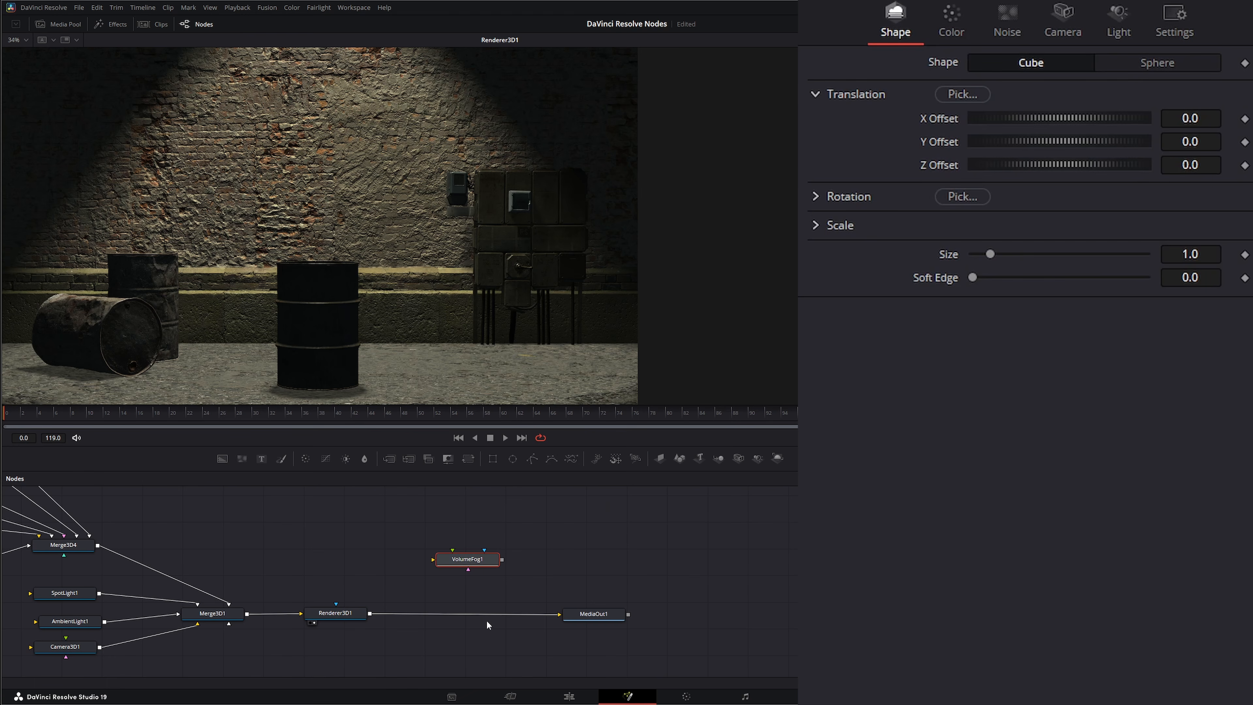
Insert a Merge node between Renderer3D1 and MediaOut1 and connect VolumeFog1 to its foreground input.
left_click_drag(589, 614, 601, 614)
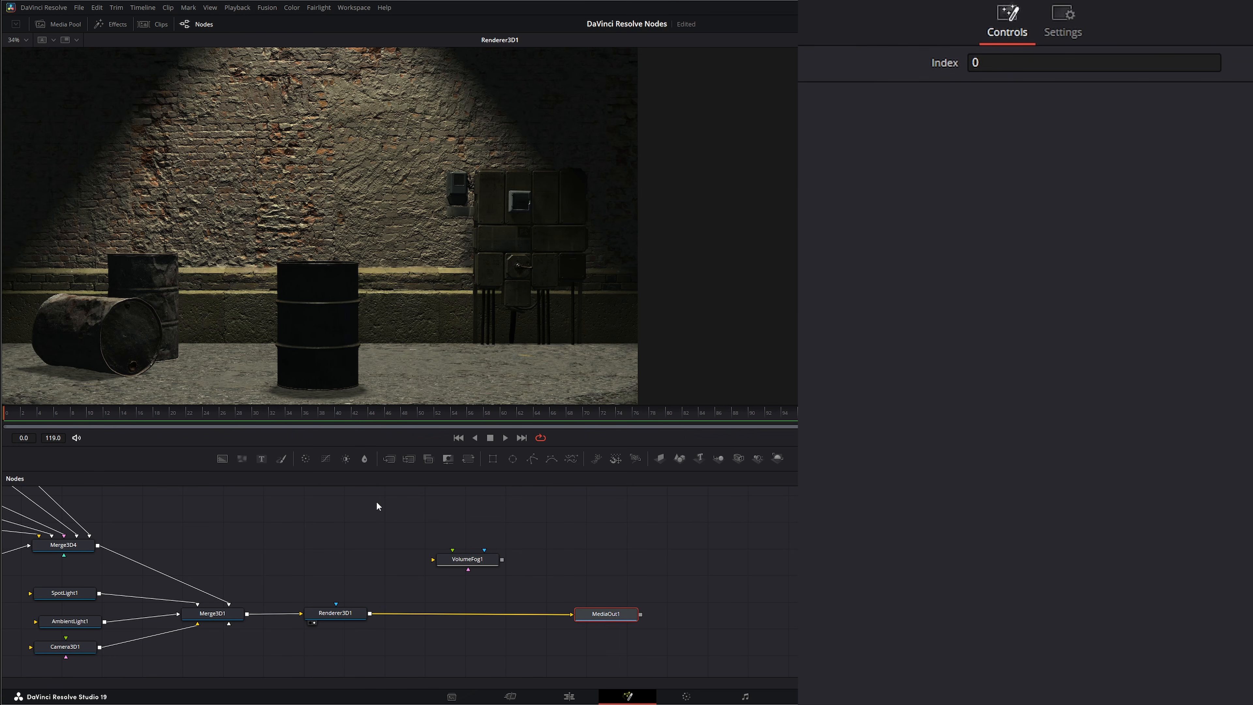
left_click_drag(390, 459, 399, 577)
left_click_drag(493, 614, 493, 613)
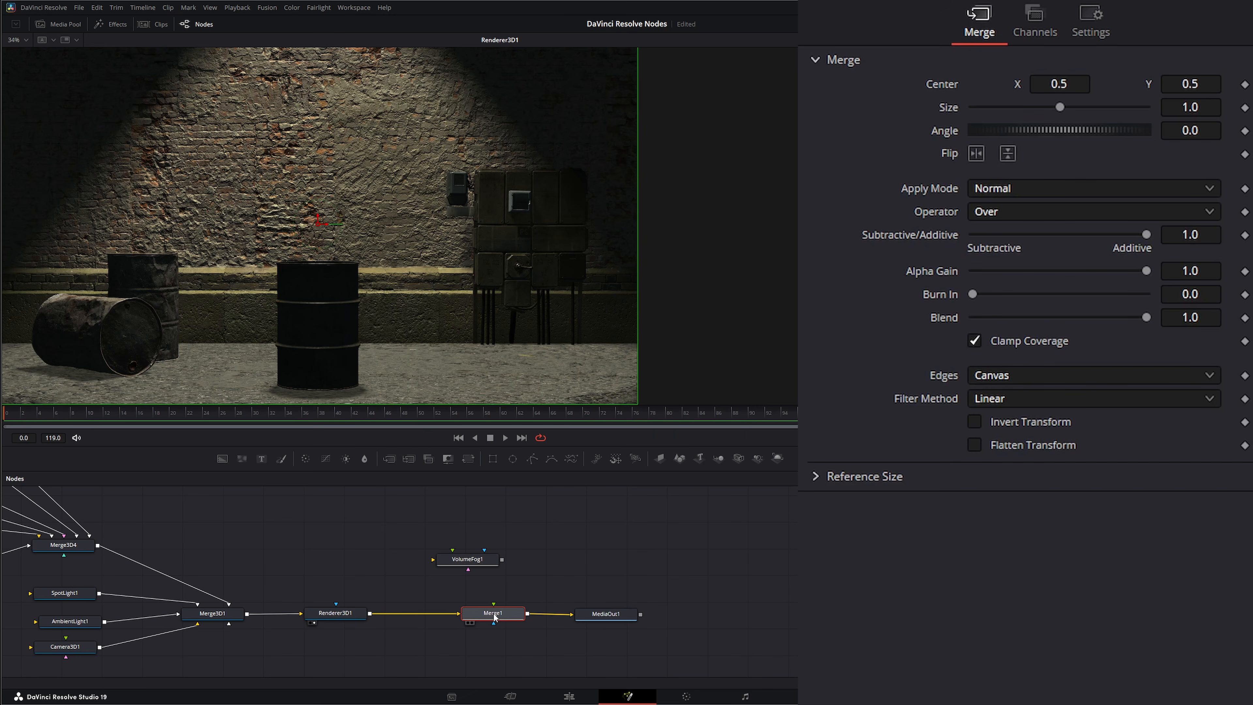
left_click(504, 560)
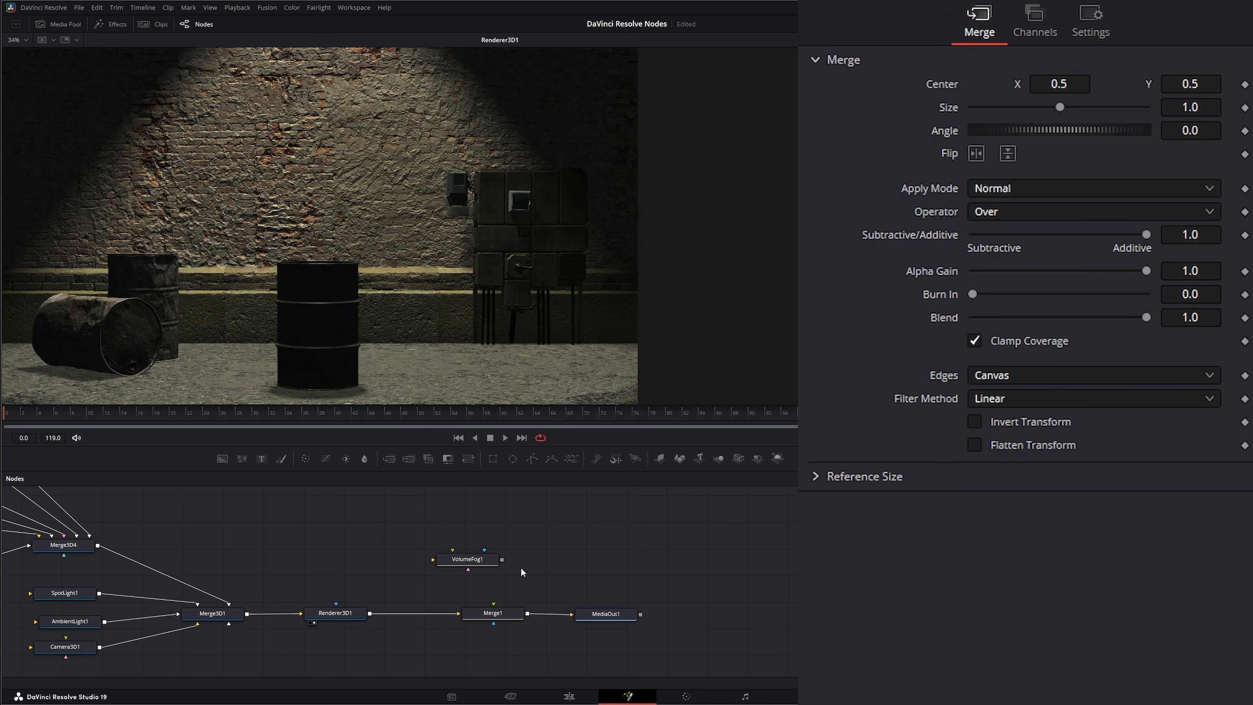
left_click_drag(501, 558, 493, 603)
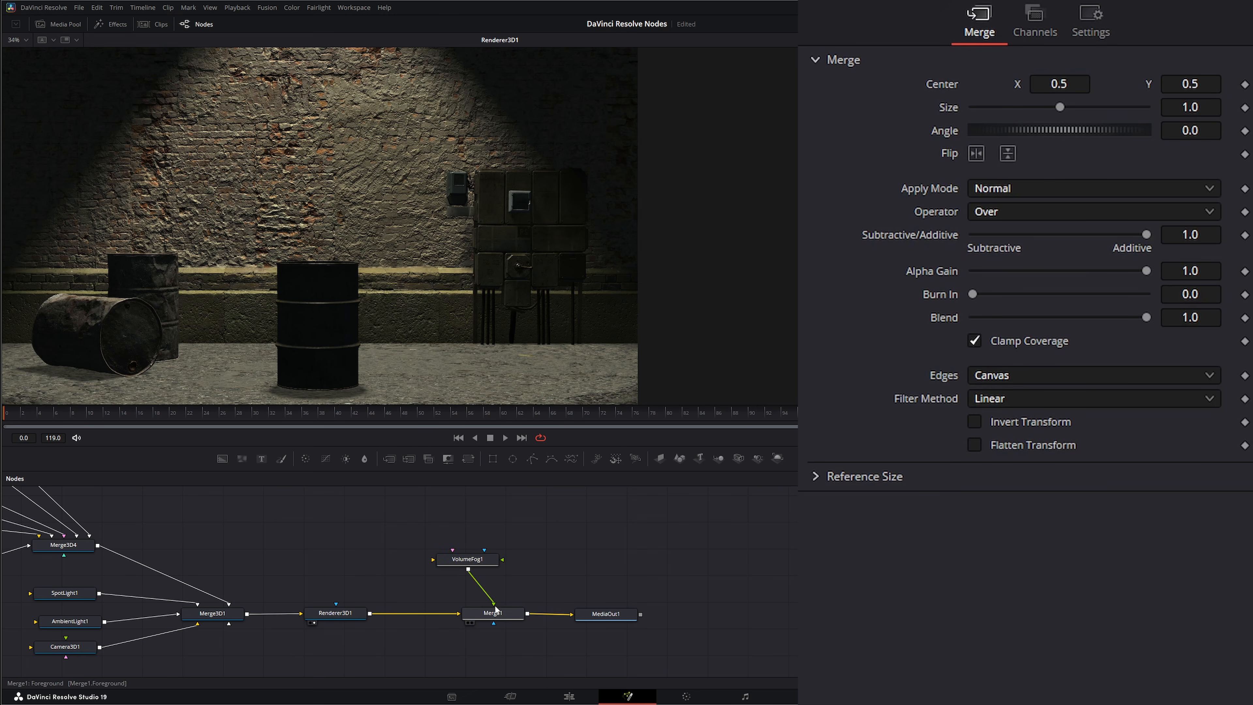
left_click_drag(466, 561, 488, 562)
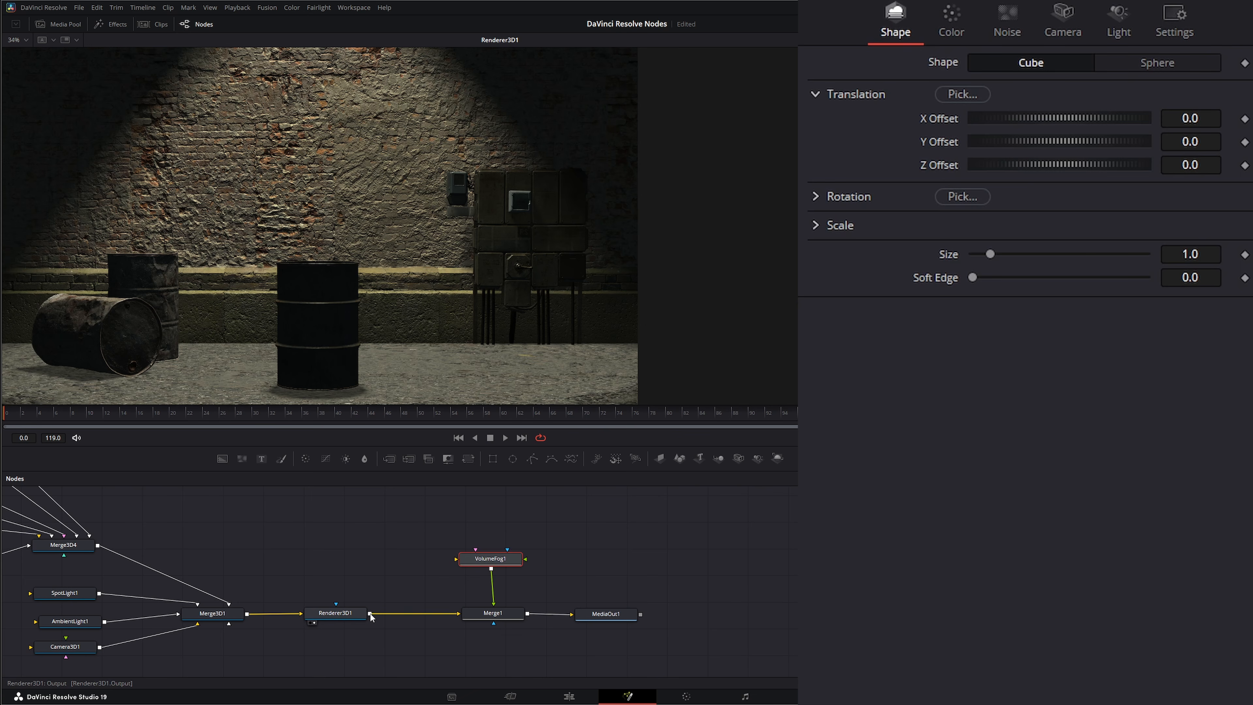
Feed Renderer3D1 into VolumeFog1's image input and Camera3D1 into its scene input, and view Merge1.
left_click_drag(370, 613, 456, 562)
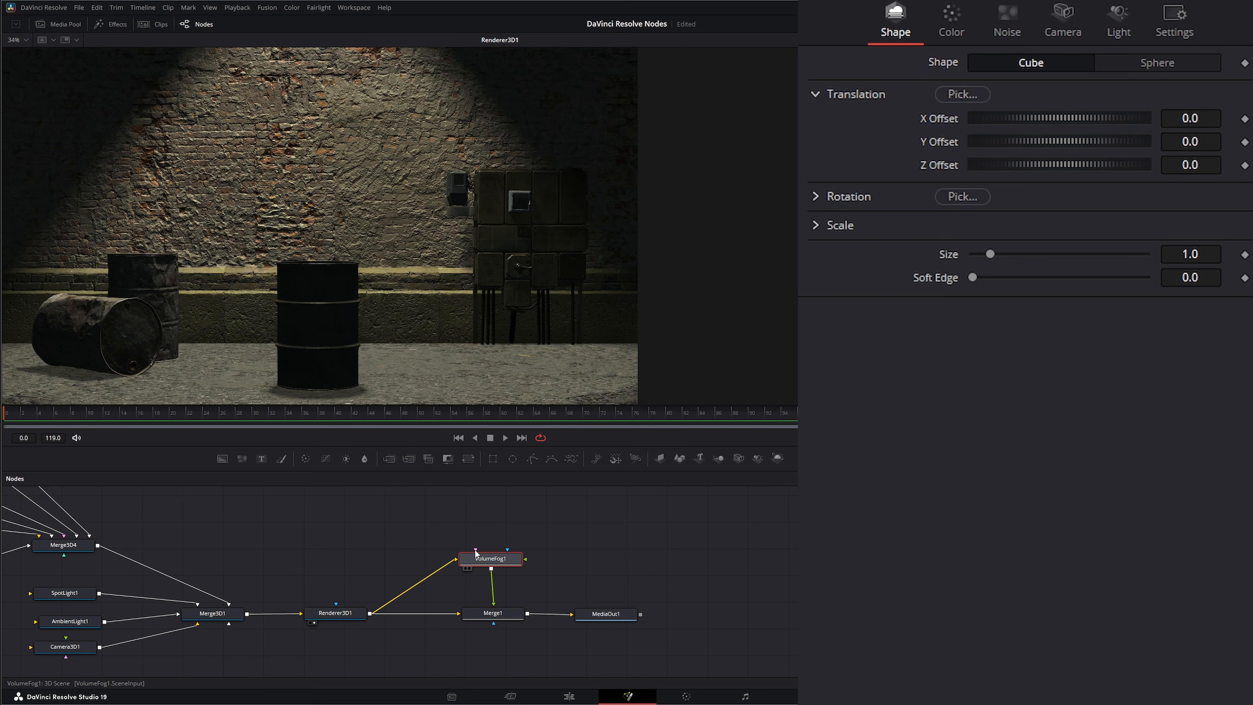
left_click_drag(476, 552, 469, 518)
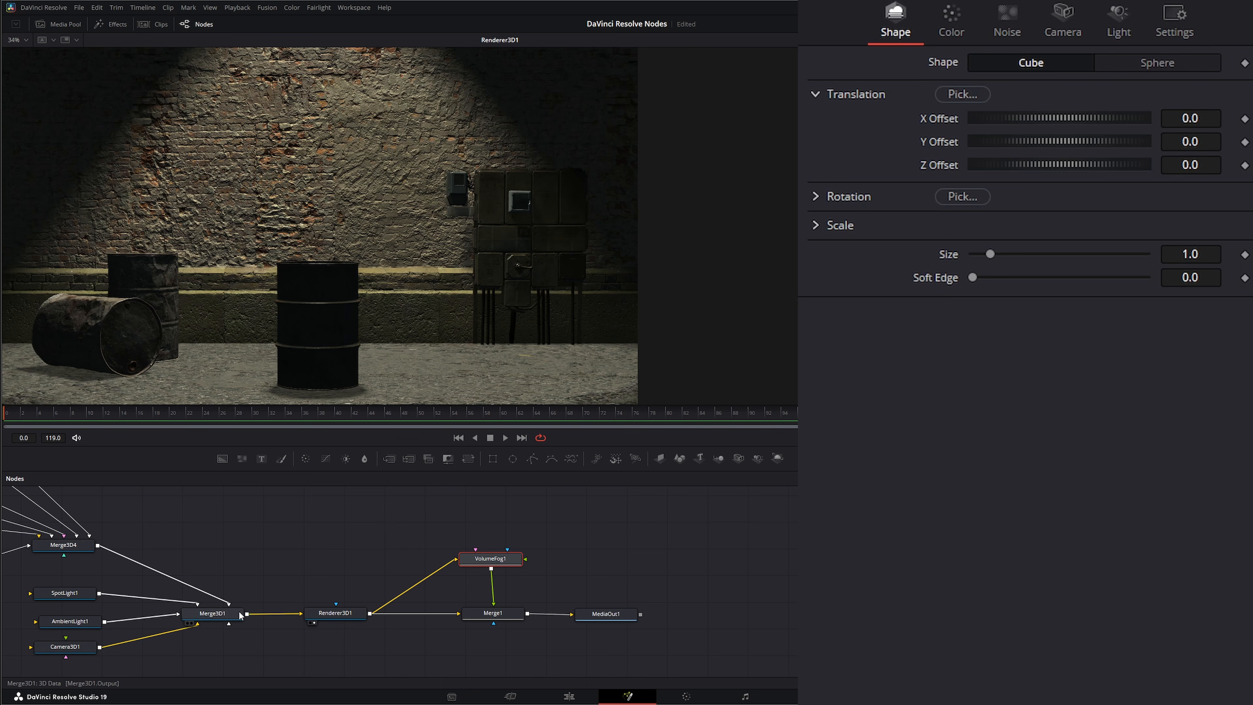
left_click_drag(101, 647, 475, 553)
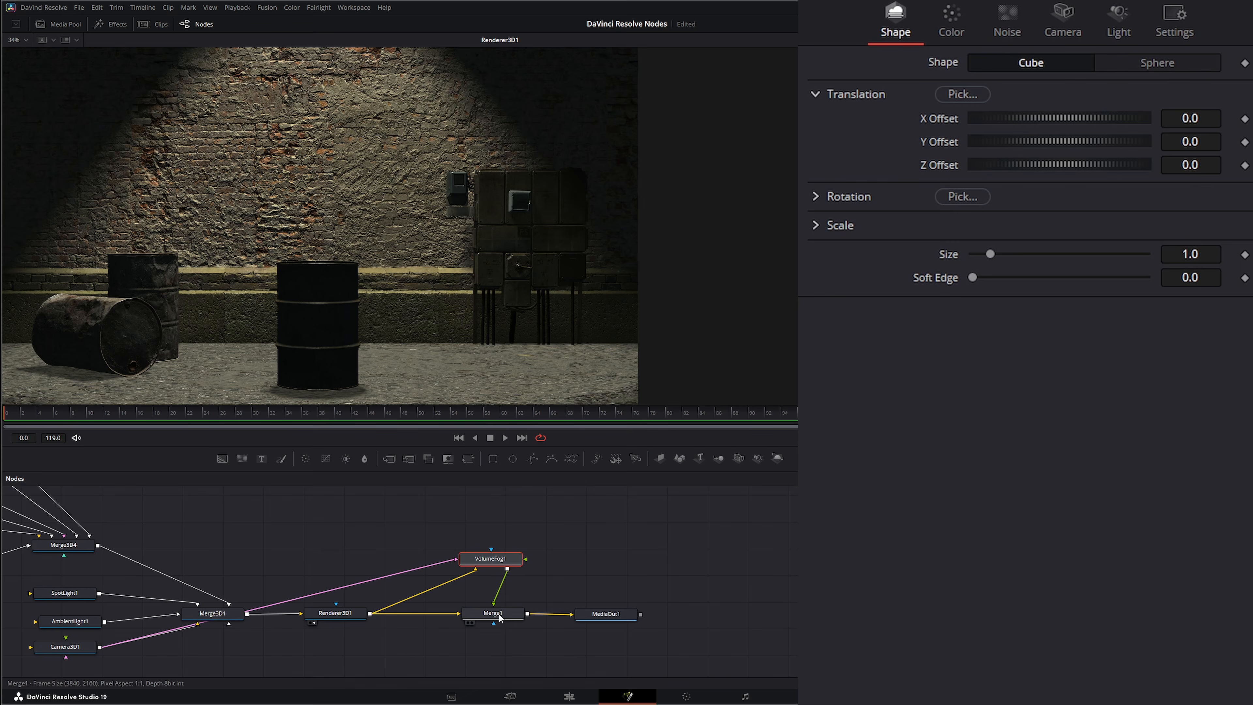
left_click_drag(495, 613, 473, 306)
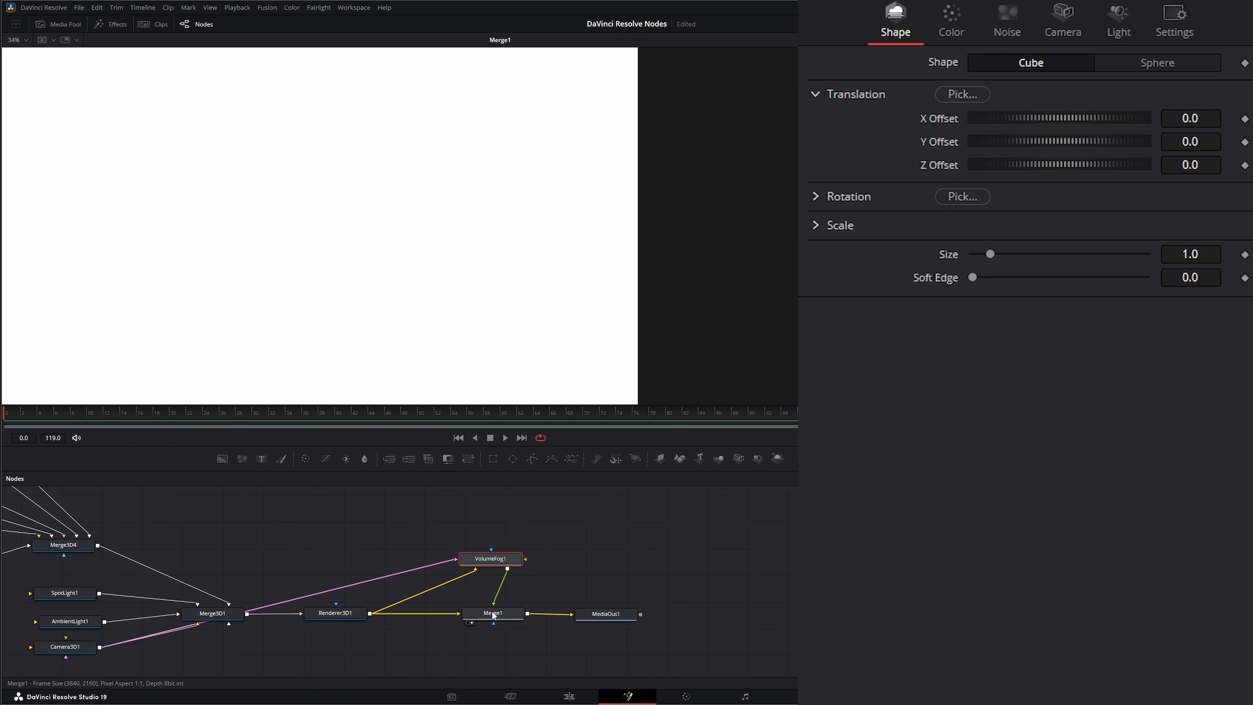
left_click_drag(492, 613, 498, 614)
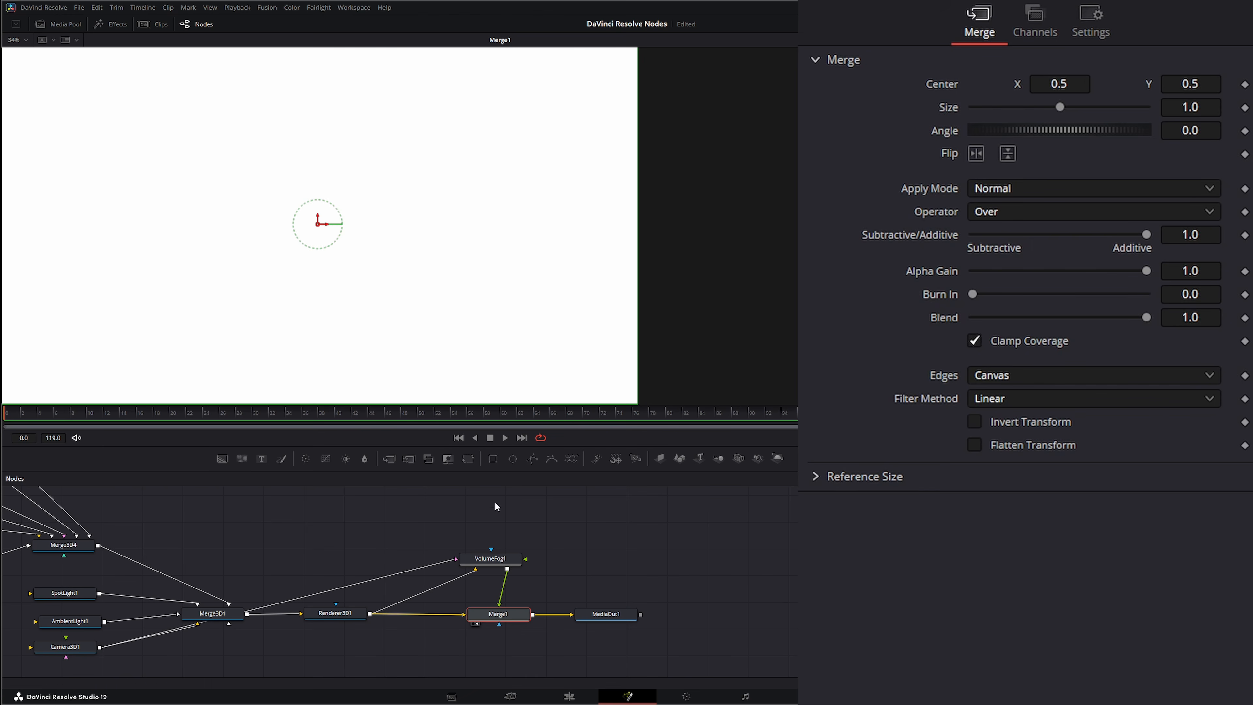
Set VolumeFog1's Z Offset to -6, and push the fog cube further back to -7.29.
left_click(486, 563)
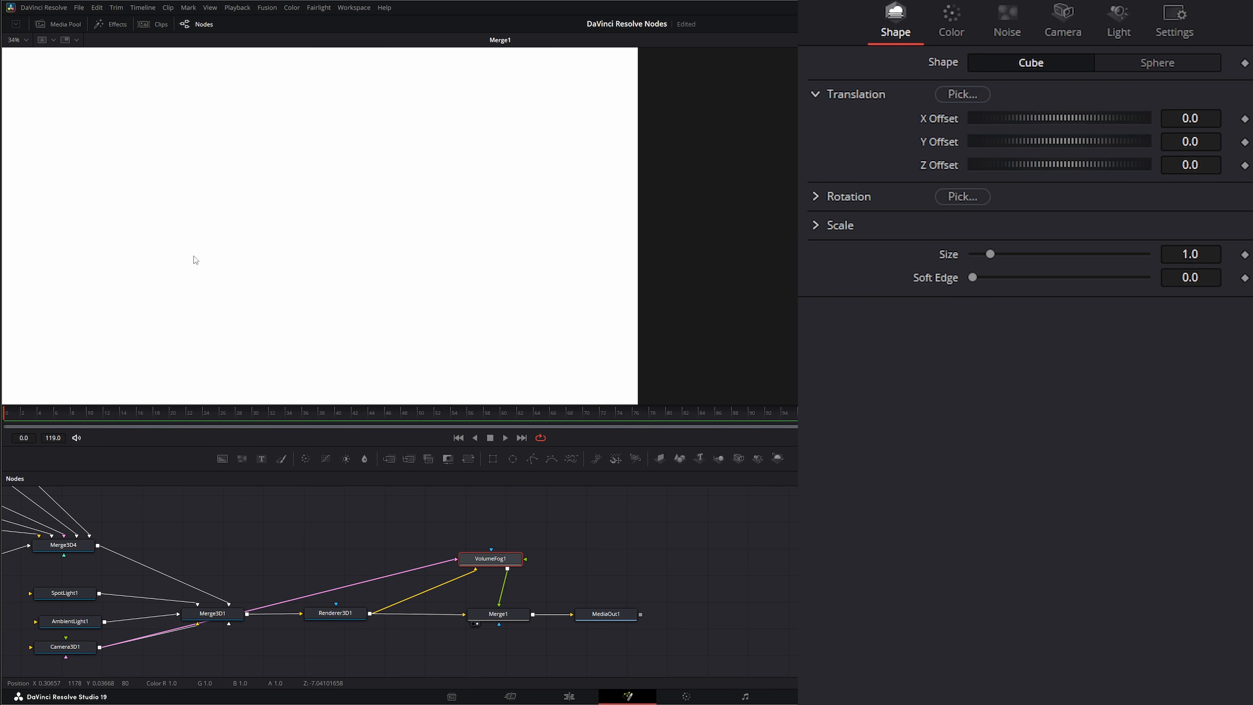
left_click(1202, 171)
type("-6")
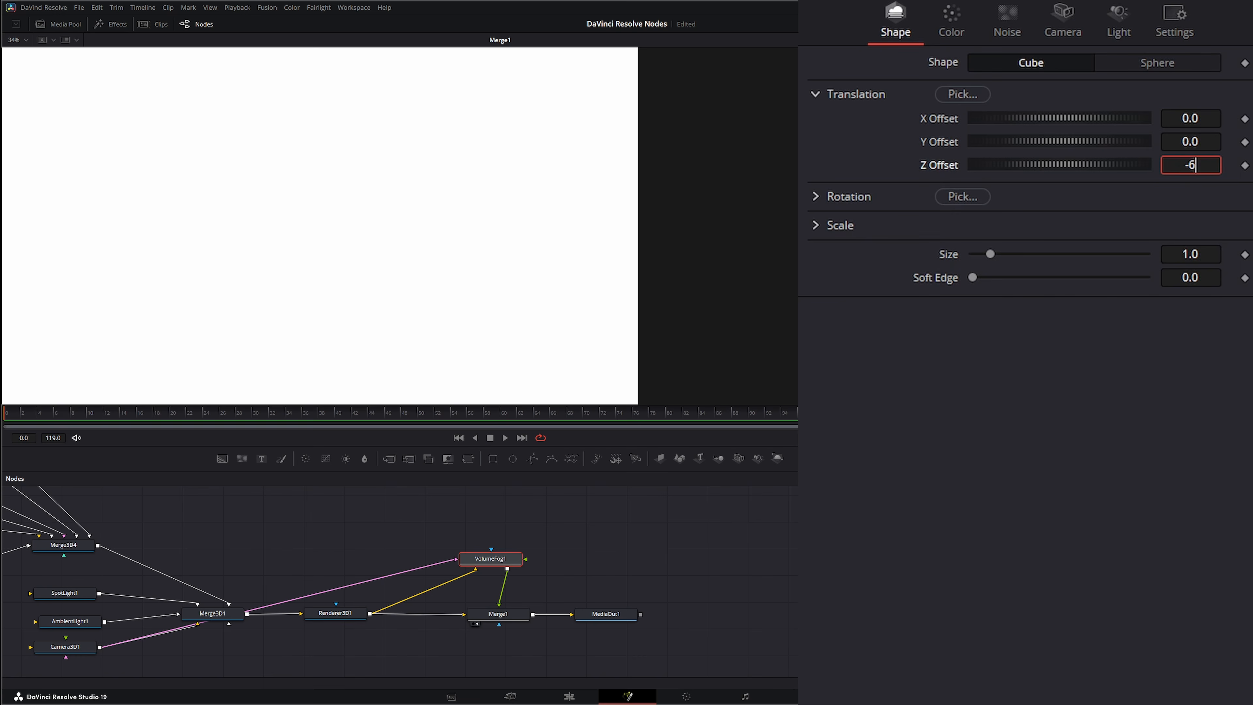
key("Tab")
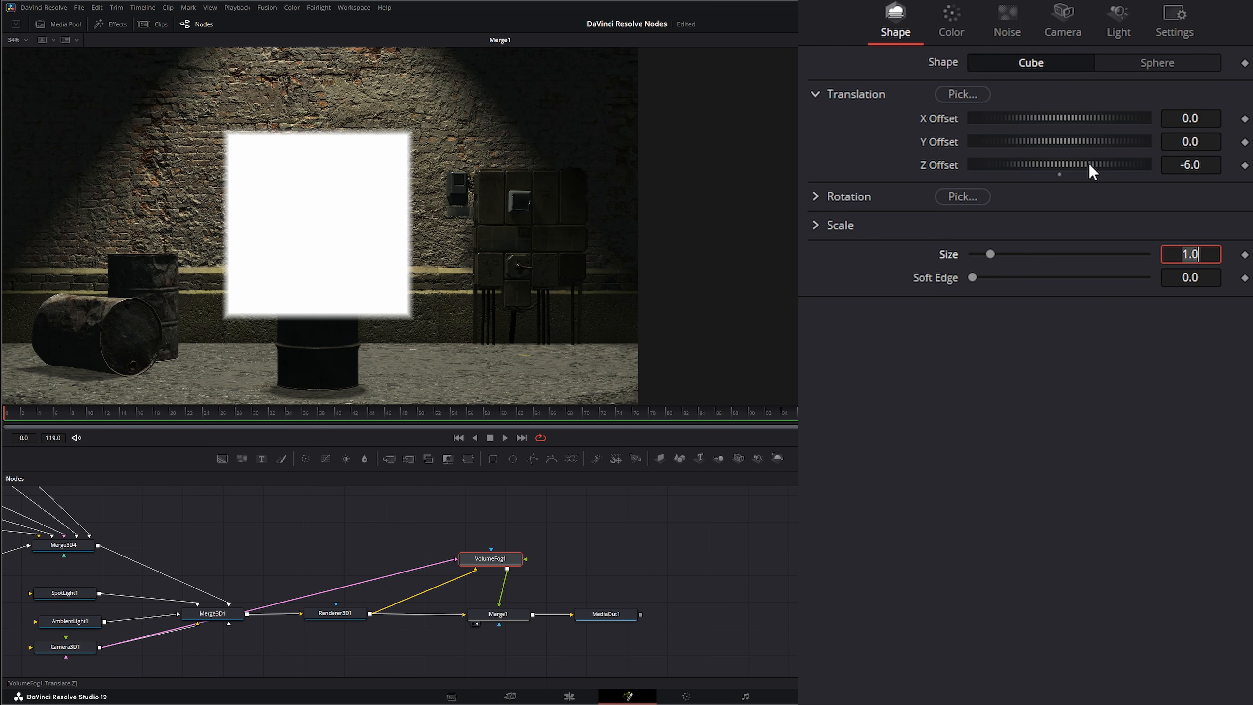
left_click_drag(1092, 171, 1085, 170)
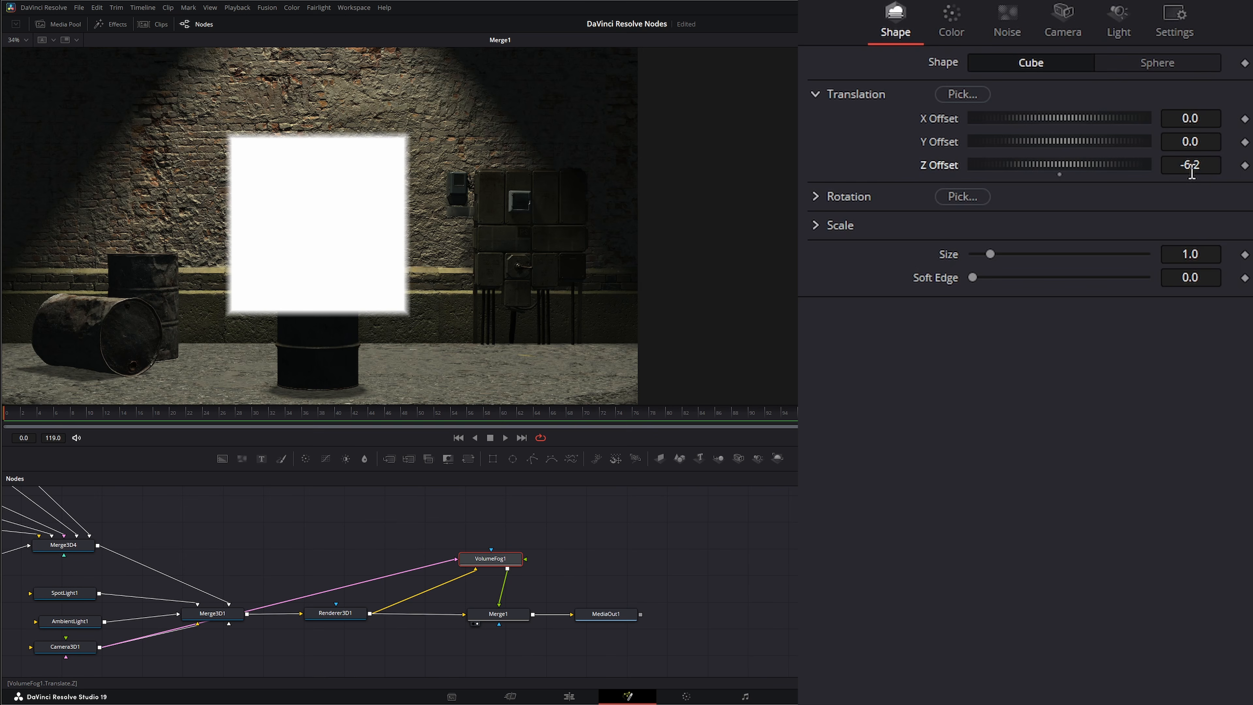
left_click_drag(1197, 163, 1142, 163)
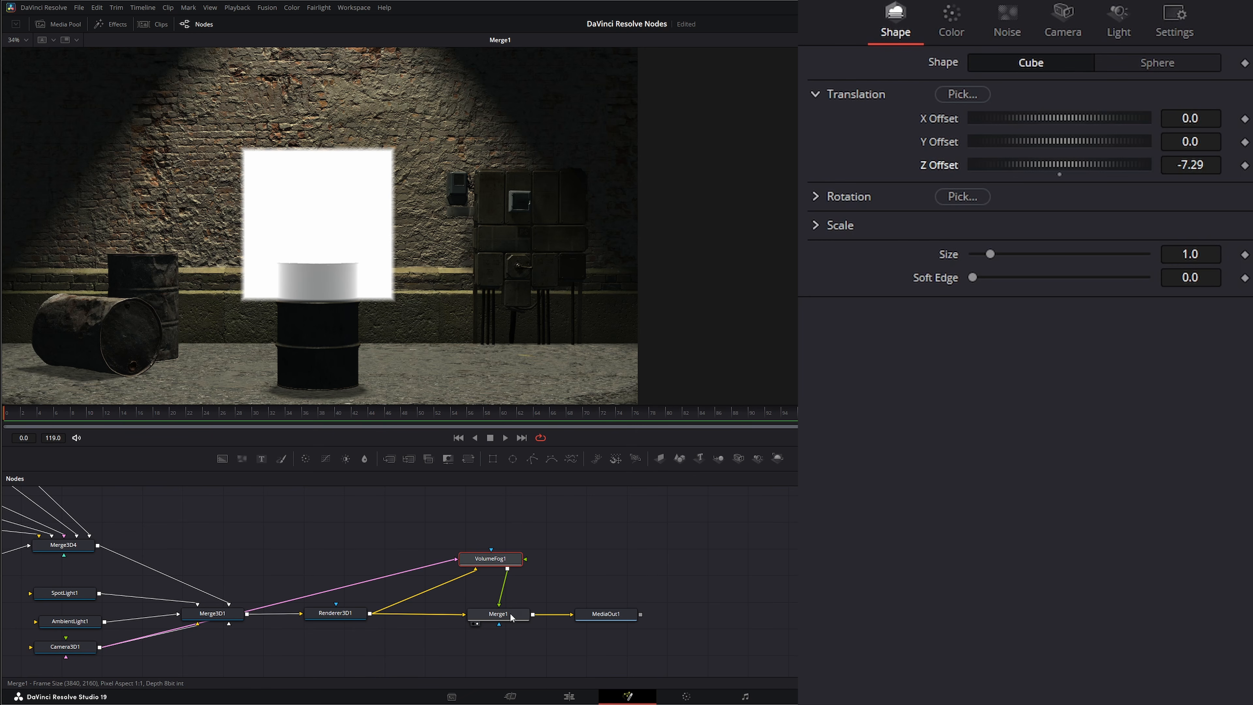
Look at the Merge3D1 scene in the 3D viewer and return the view to Merge1.
left_click(212, 613)
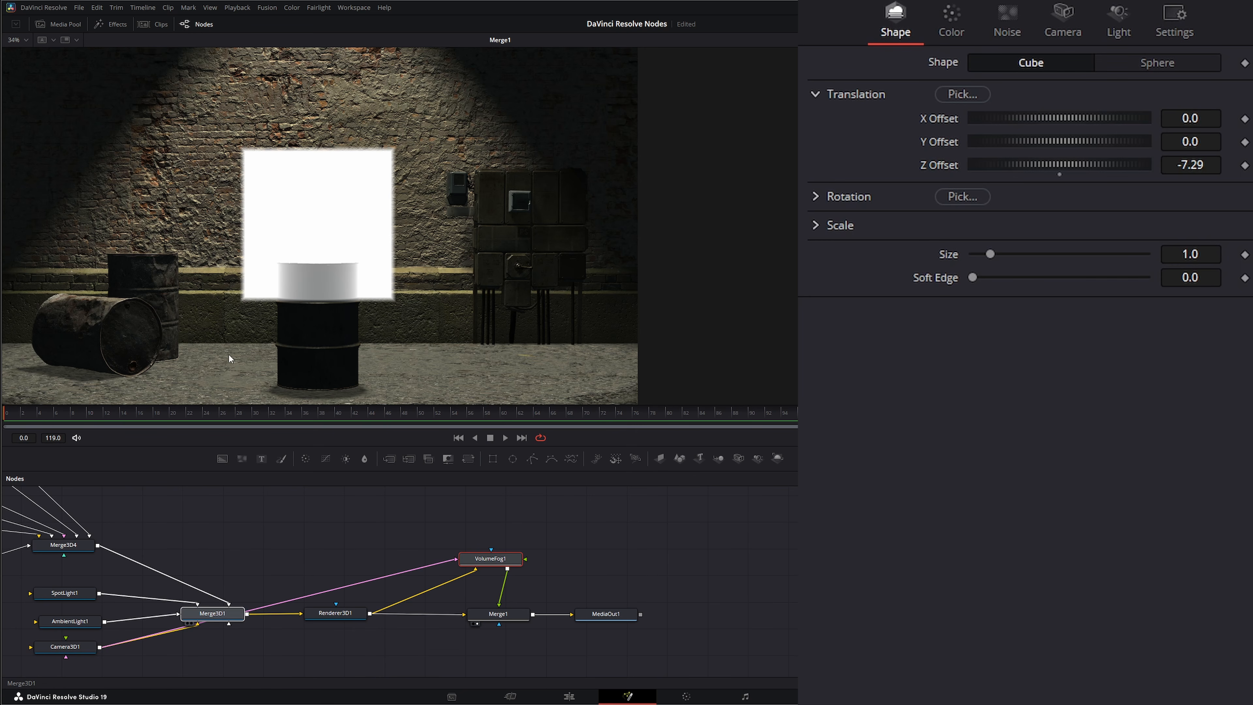
key("1")
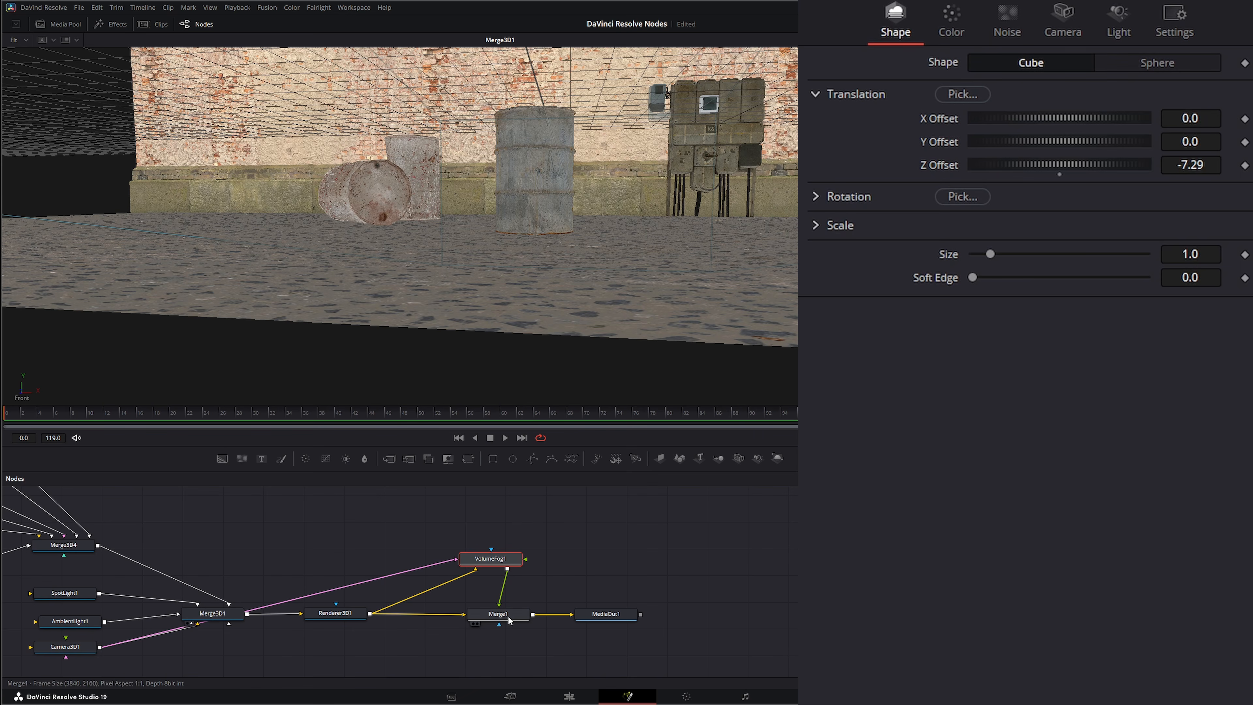
left_click_drag(507, 615, 493, 254)
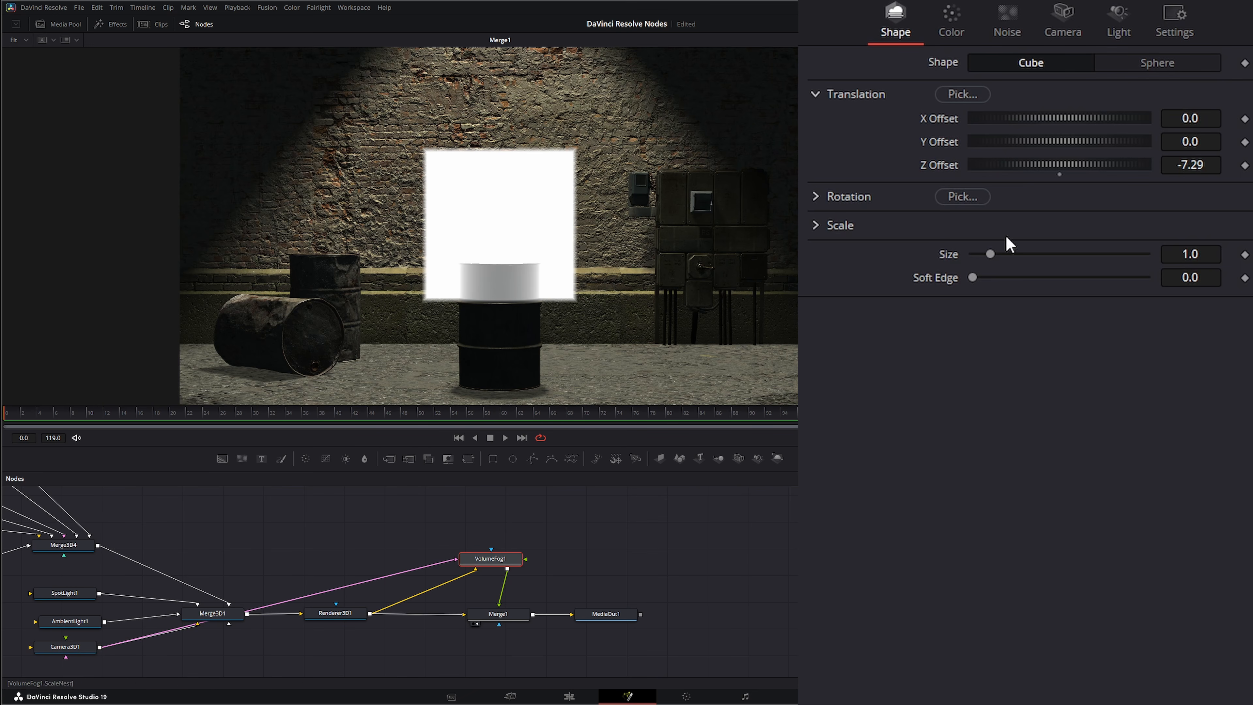
Rotate the fog cube to 43.6 around Y and slightly raise its noise Detail to break up the solid shape.
left_click(817, 199)
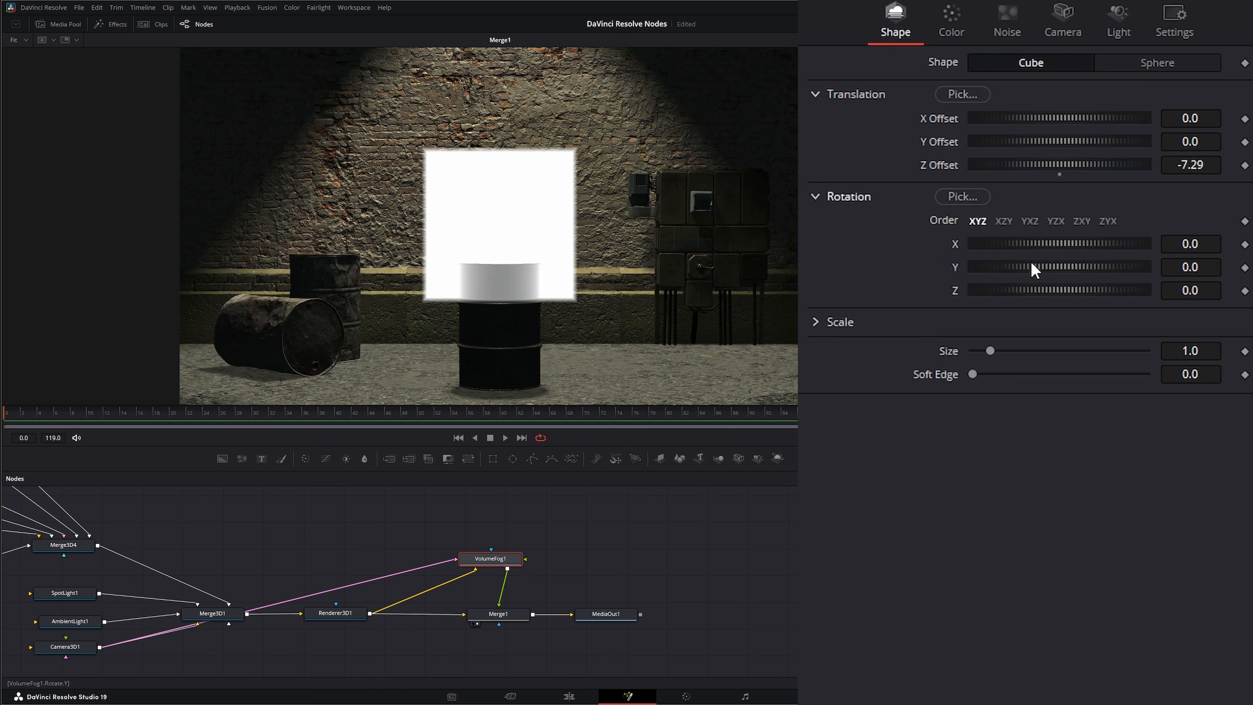
left_click_drag(1042, 265, 1072, 273)
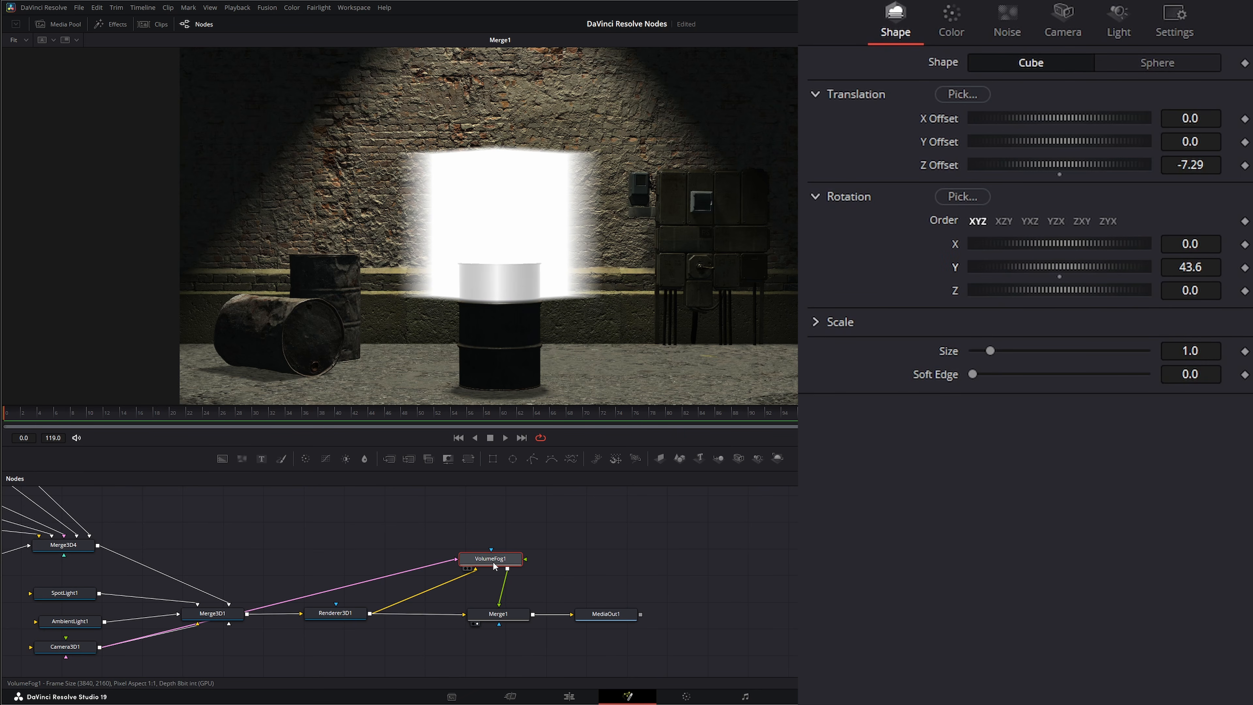
left_click(1004, 19)
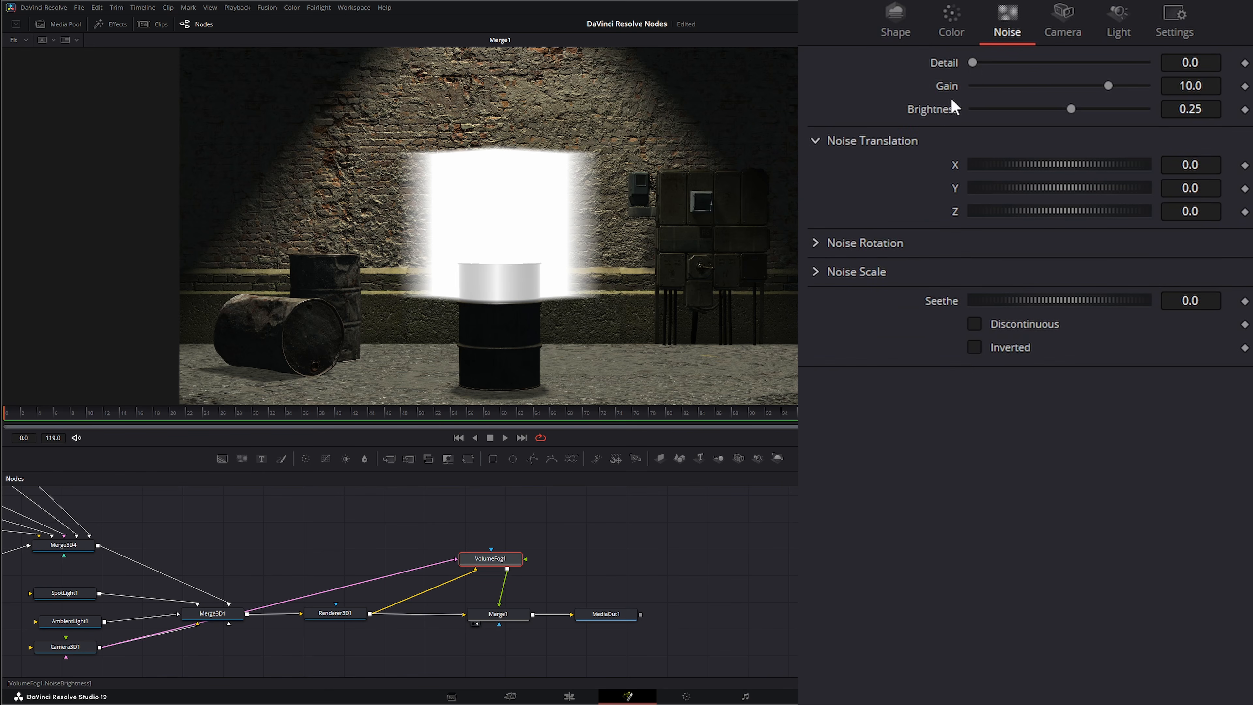
left_click_drag(977, 63, 993, 64)
Try enlarging the fog cube, first with a larger Size reset to 1.0, and with a locked Scale of 1.65.
left_click(903, 21)
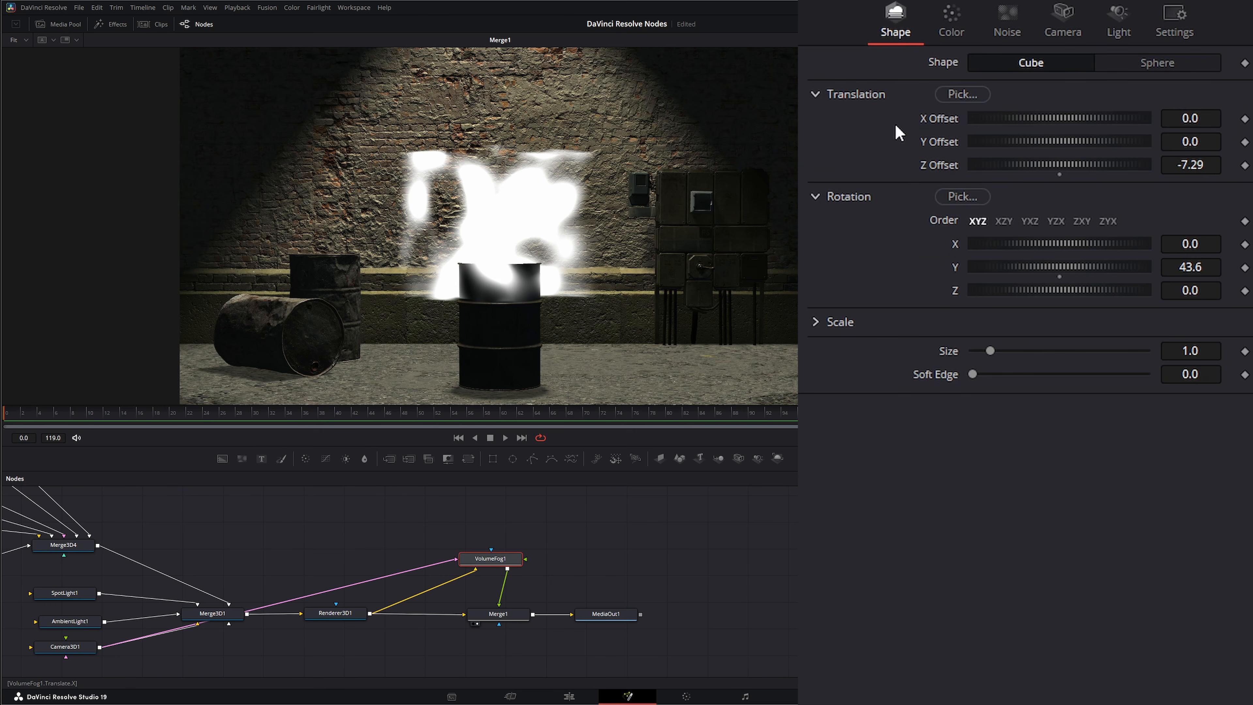
left_click(815, 94)
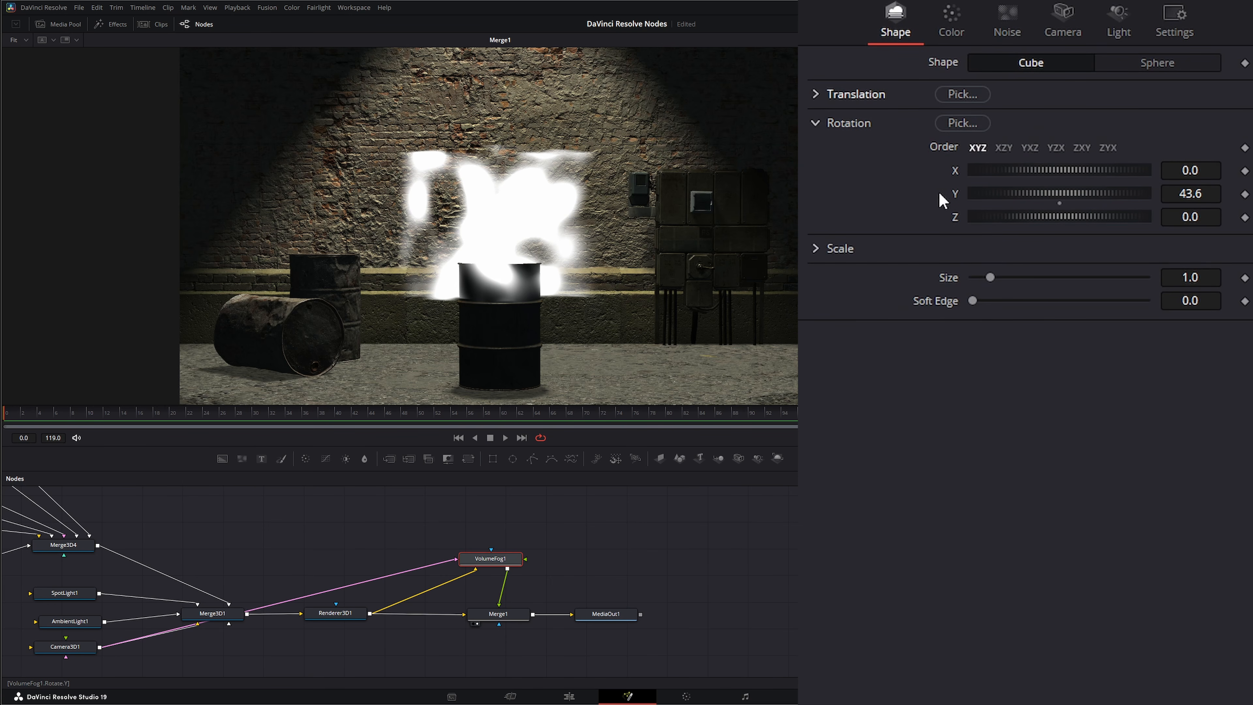
left_click(816, 248)
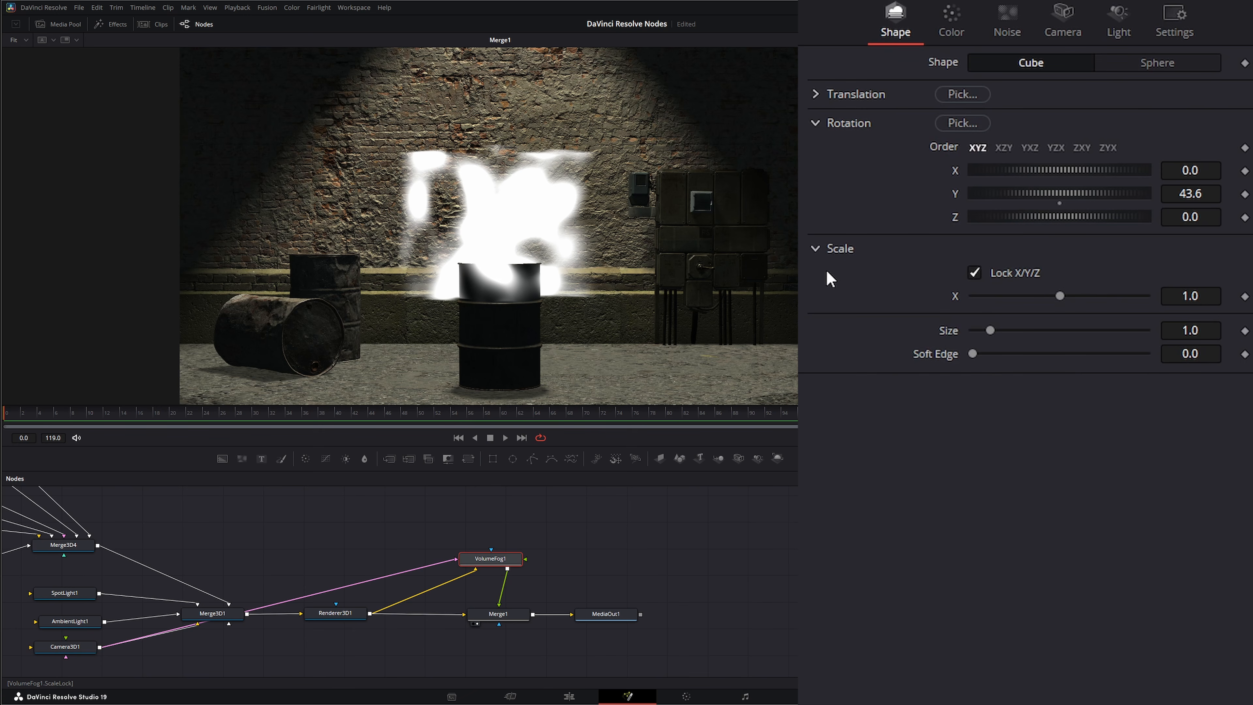
left_click(814, 250)
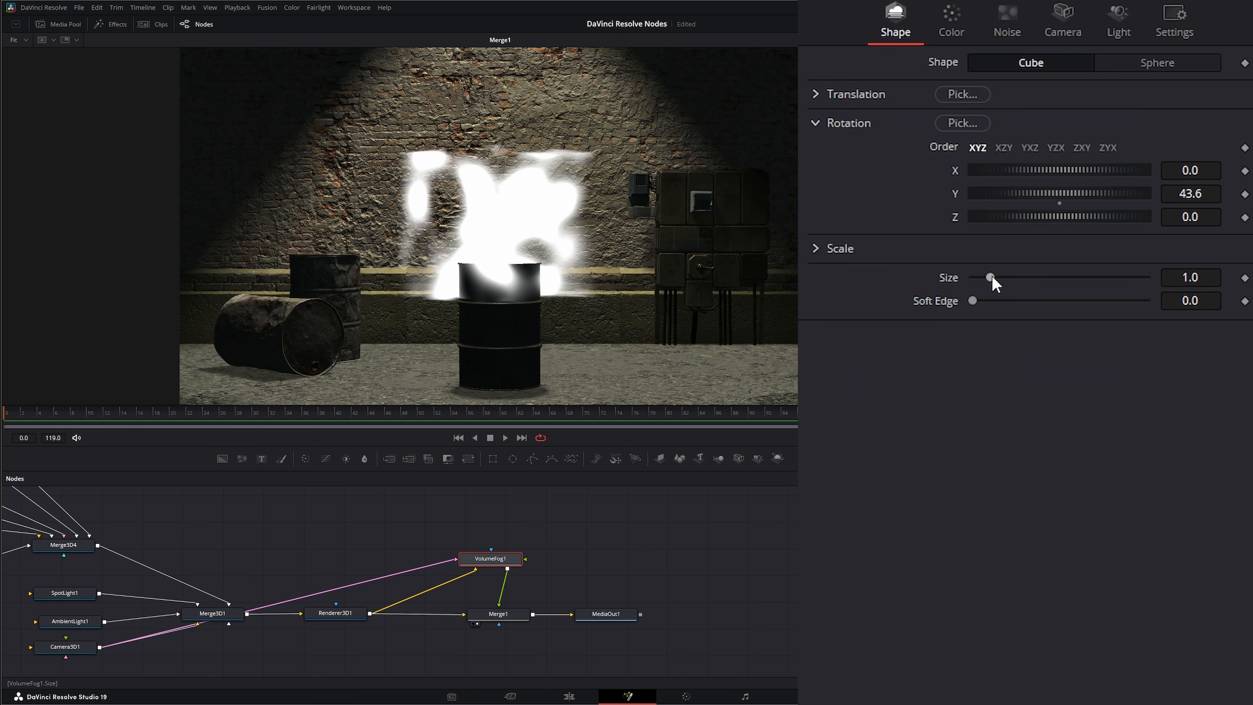
mouse_move(992, 276)
left_mouse_down()
mouse_move(1015, 277)
mouse_move(1001, 277)
left_mouse_up()
double_click(950, 276)
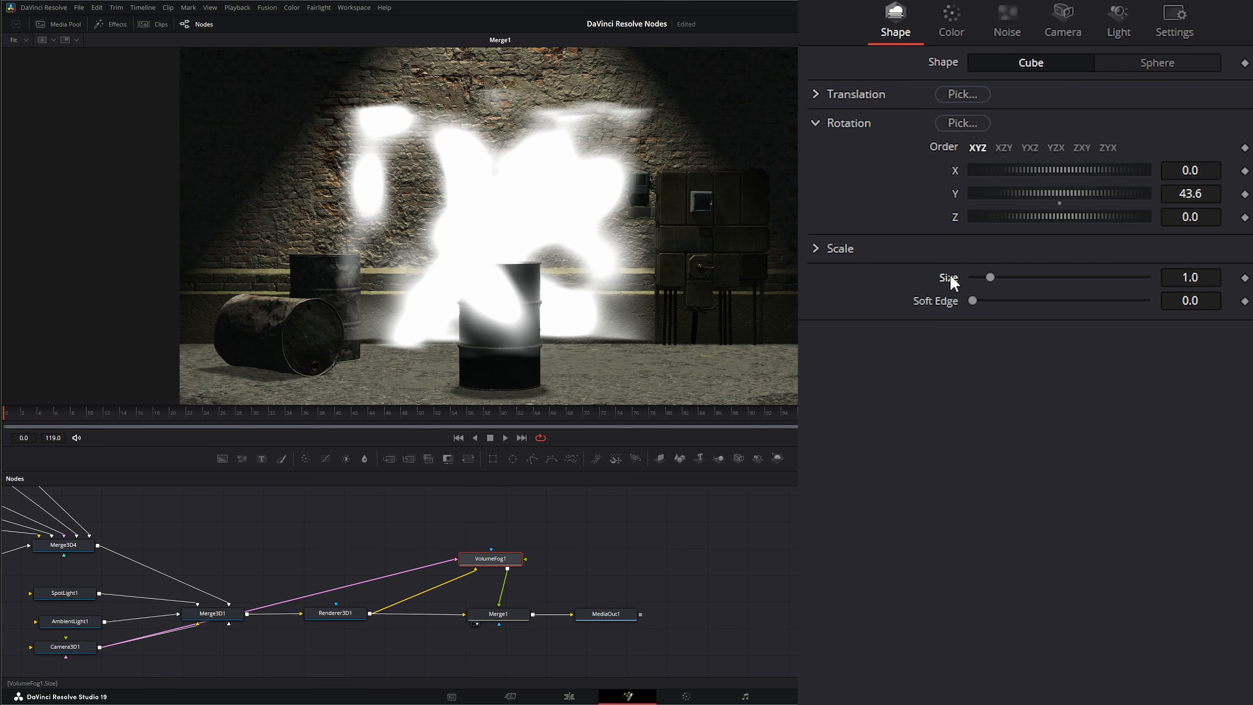
left_click(815, 248)
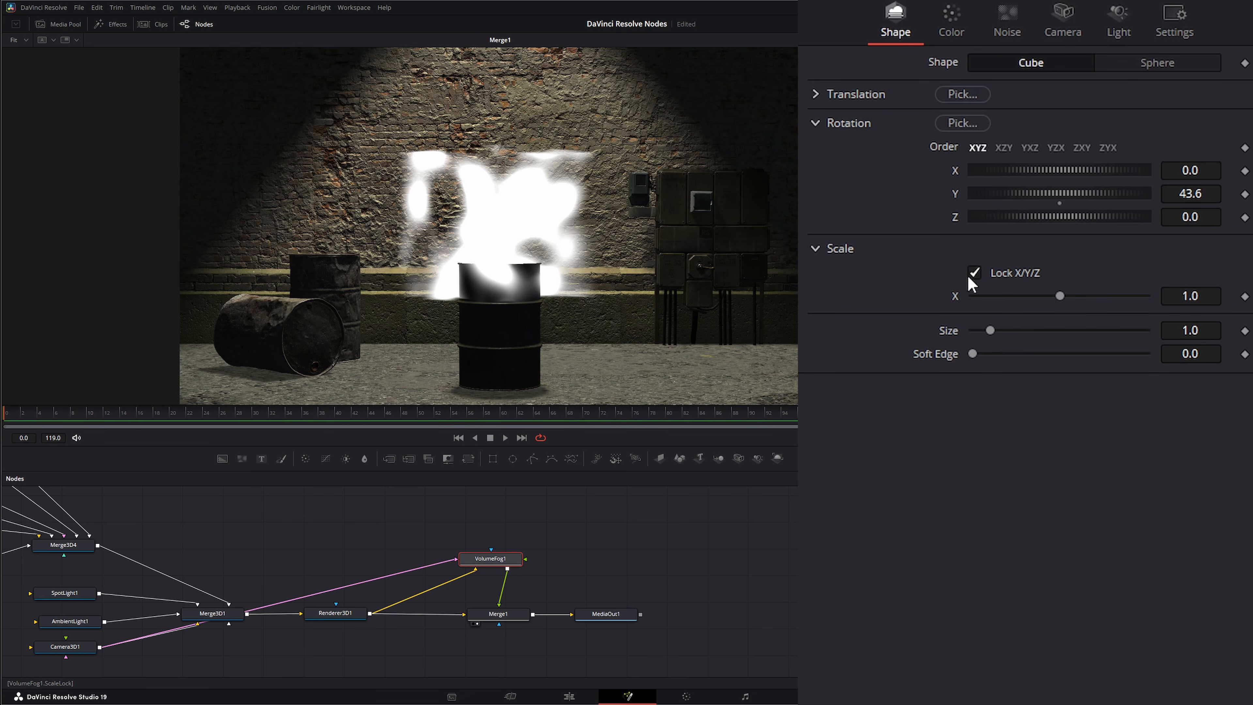
left_click_drag(1061, 295, 1074, 295)
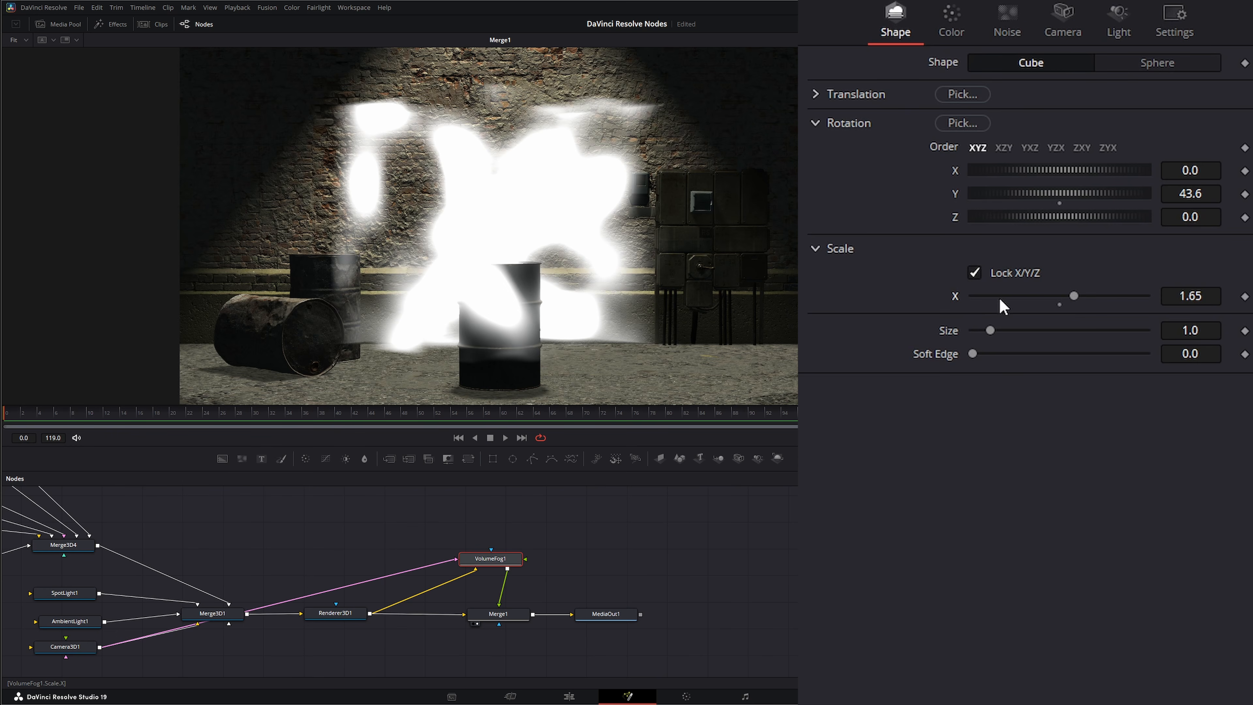
Unlock the fog cube's scale axes, try X 2.12 and Y 0.74, and reset all axes to 1.0.
left_click(974, 272)
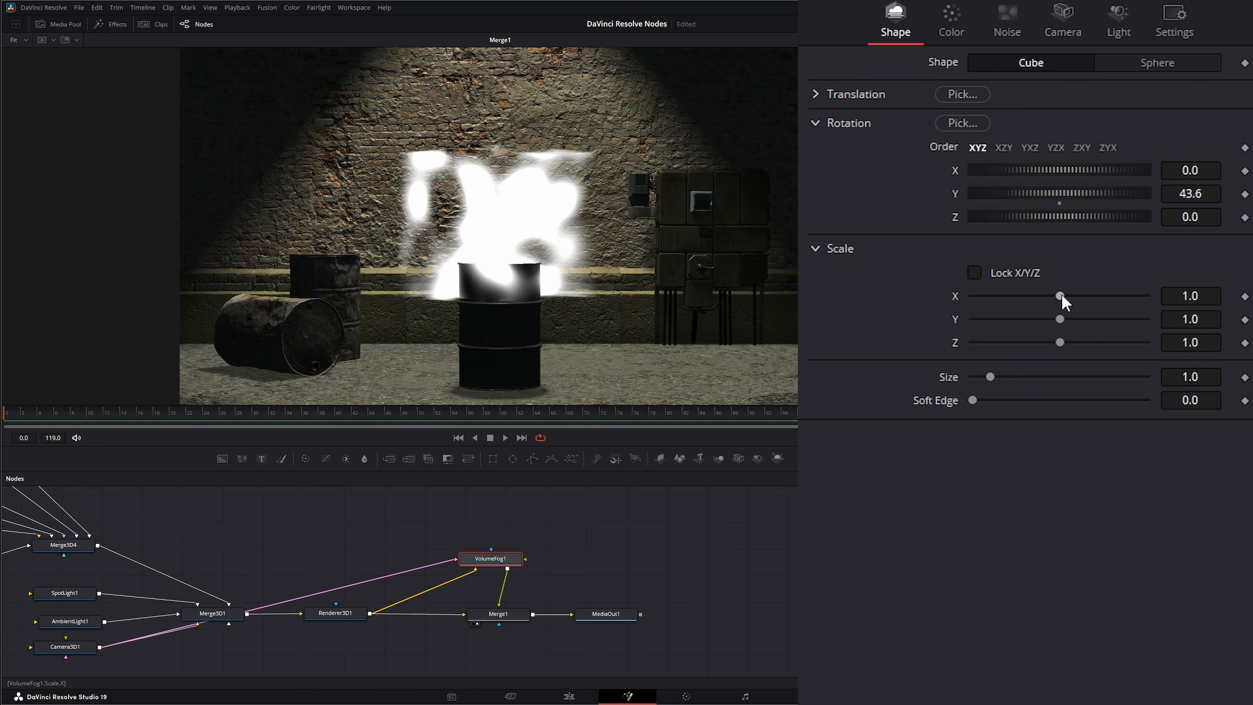
left_click_drag(1061, 296, 1080, 343)
double_click(956, 341)
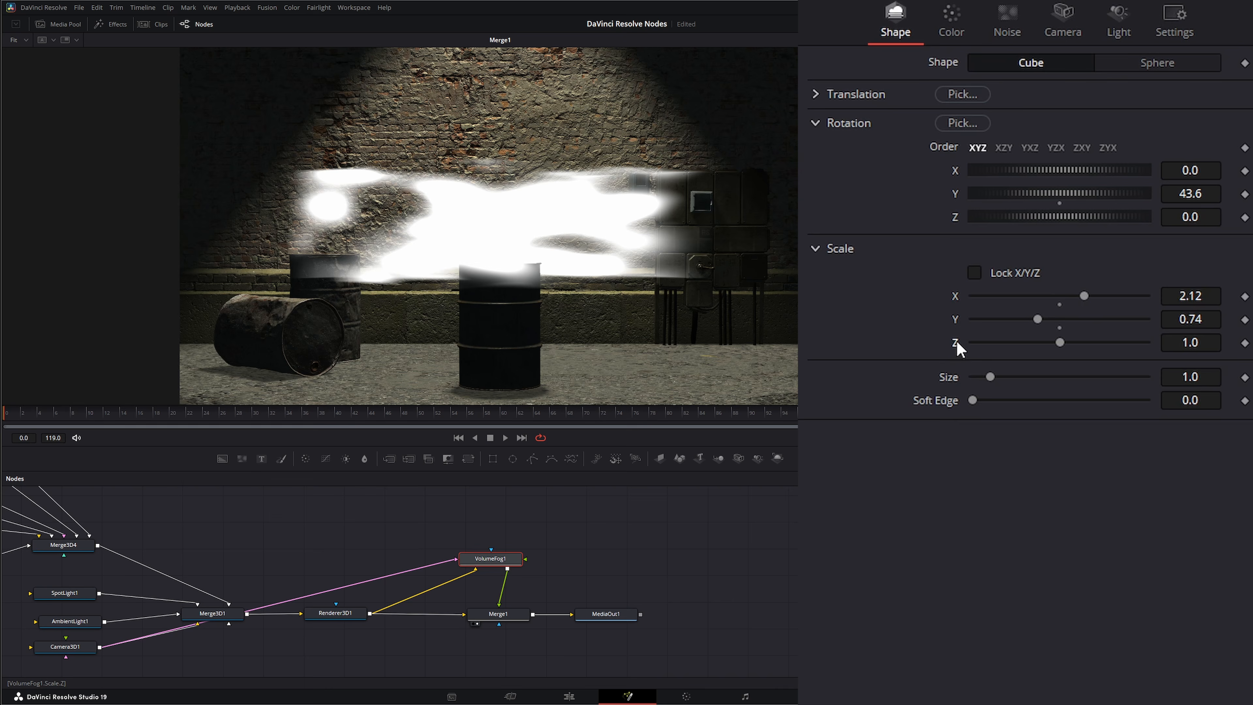
double_click(955, 318)
double_click(955, 295)
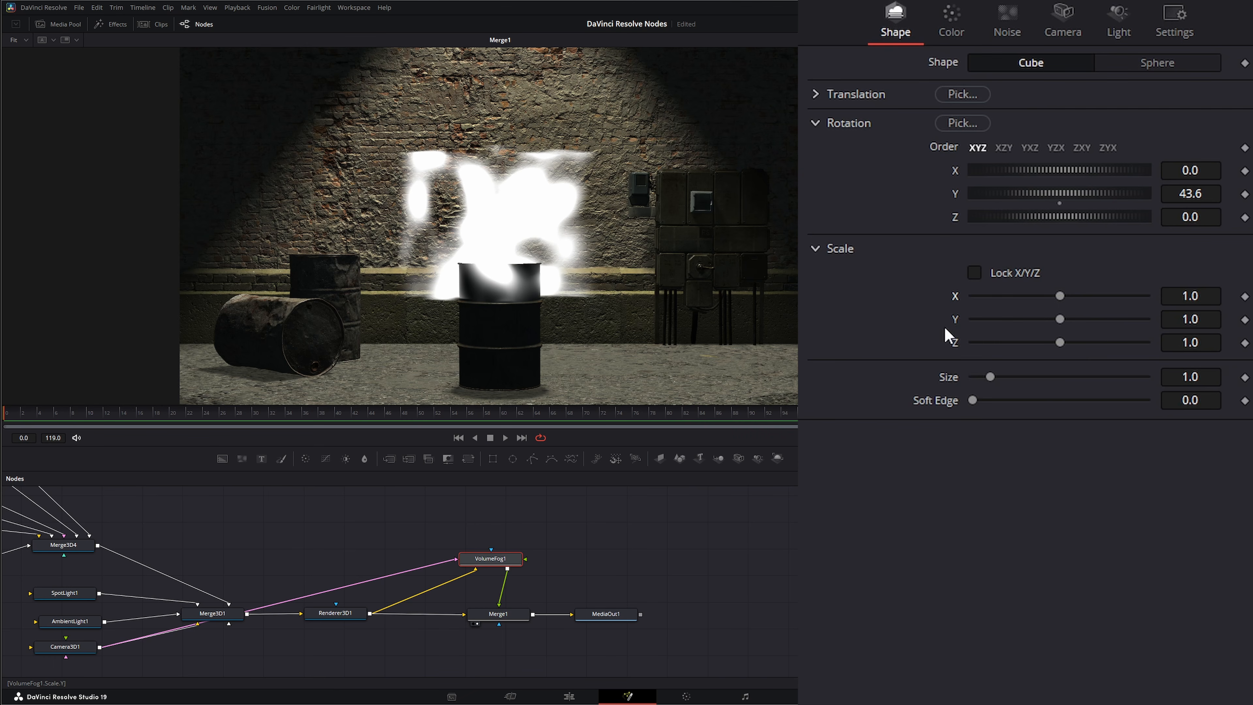
Try an X Scale of 3.02 and a Size of 0.96, reset both to 1.0, and lock the scale axes again.
left_click_drag(1073, 295, 1105, 295)
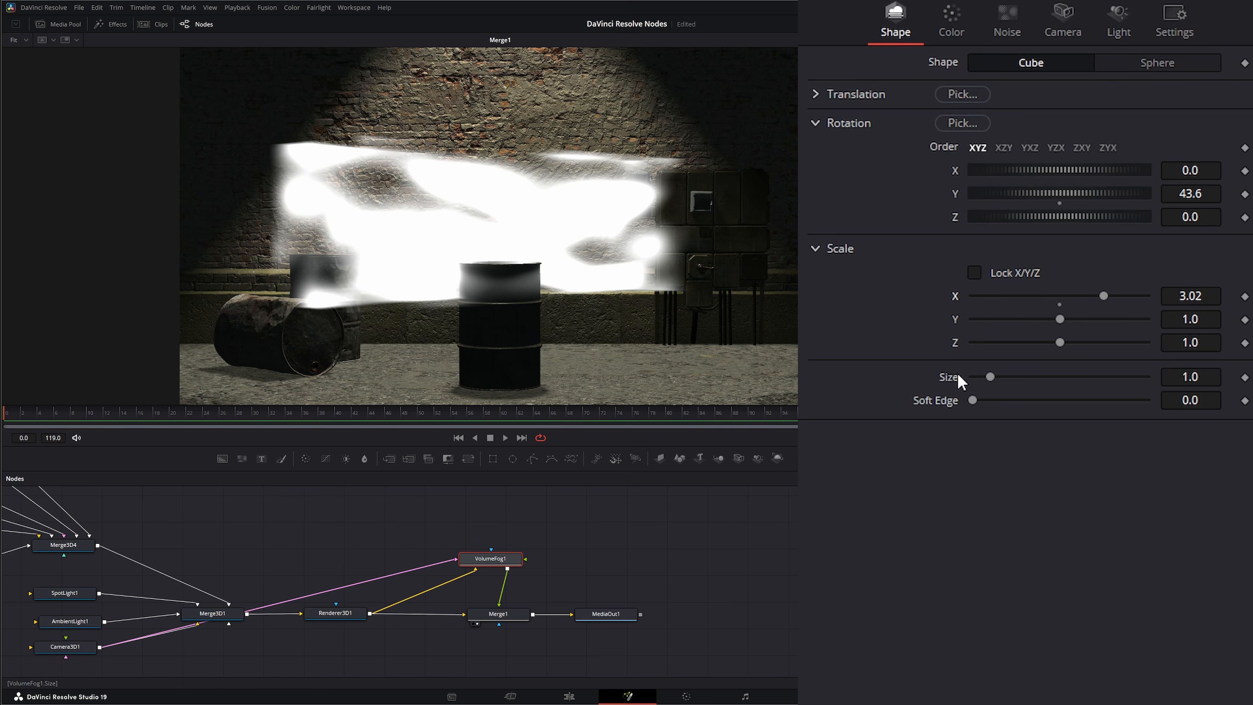
mouse_move(993, 375)
left_mouse_down()
mouse_move(1026, 375)
mouse_move(993, 375)
left_mouse_up()
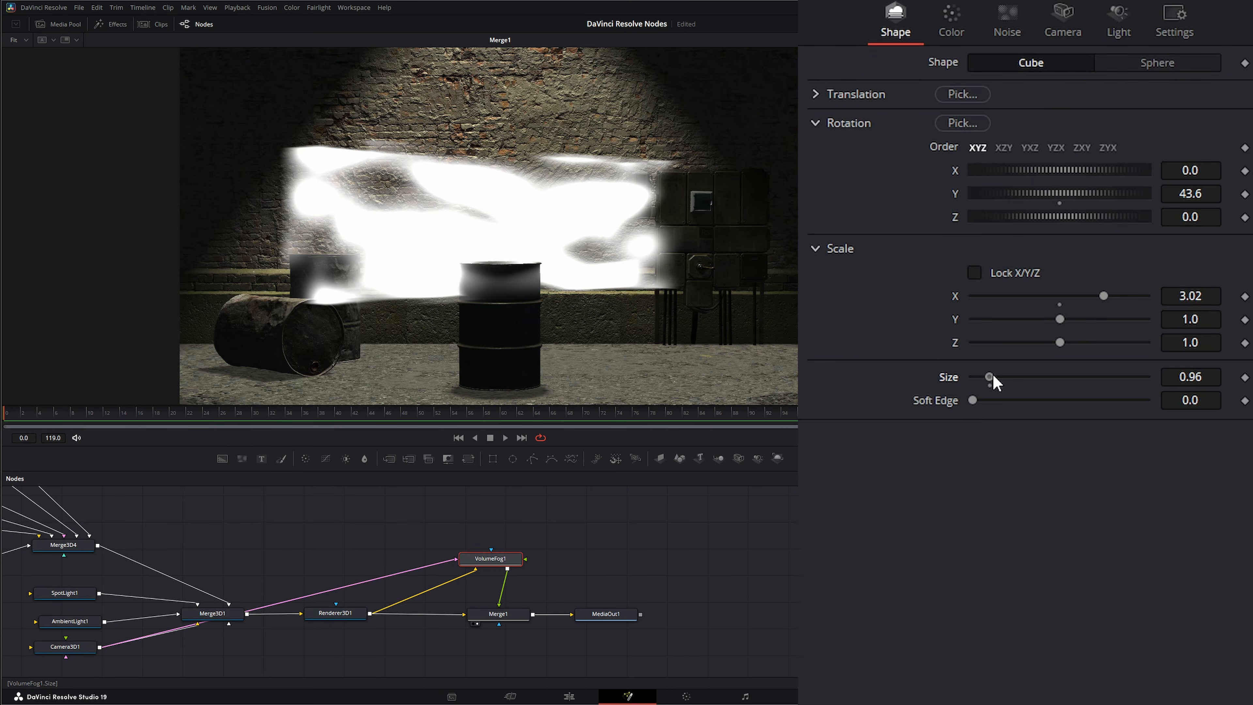
double_click(945, 373)
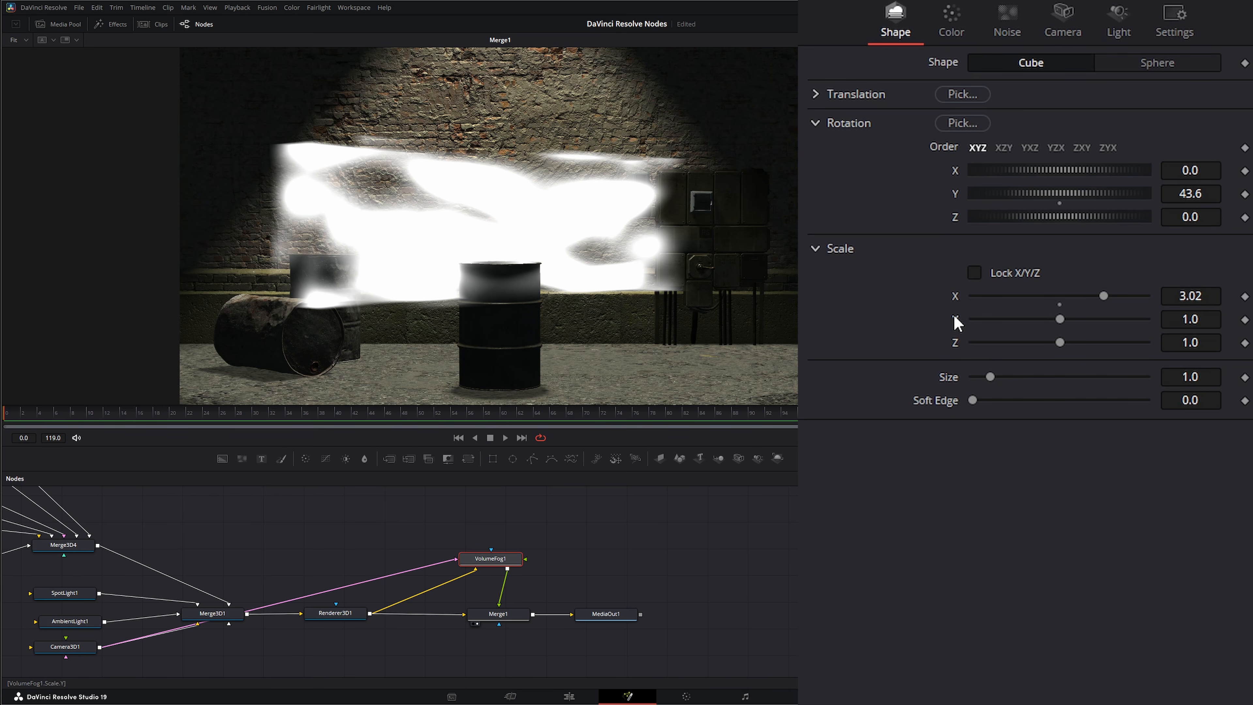
double_click(957, 297)
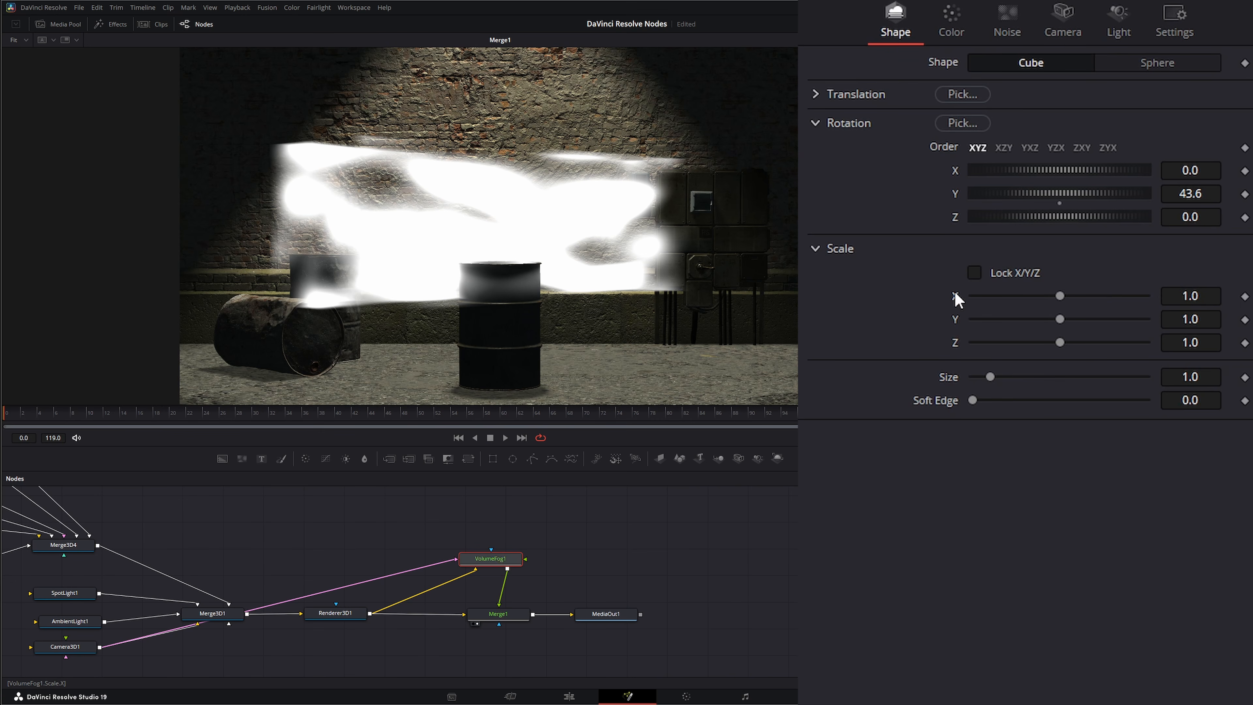
left_click(974, 272)
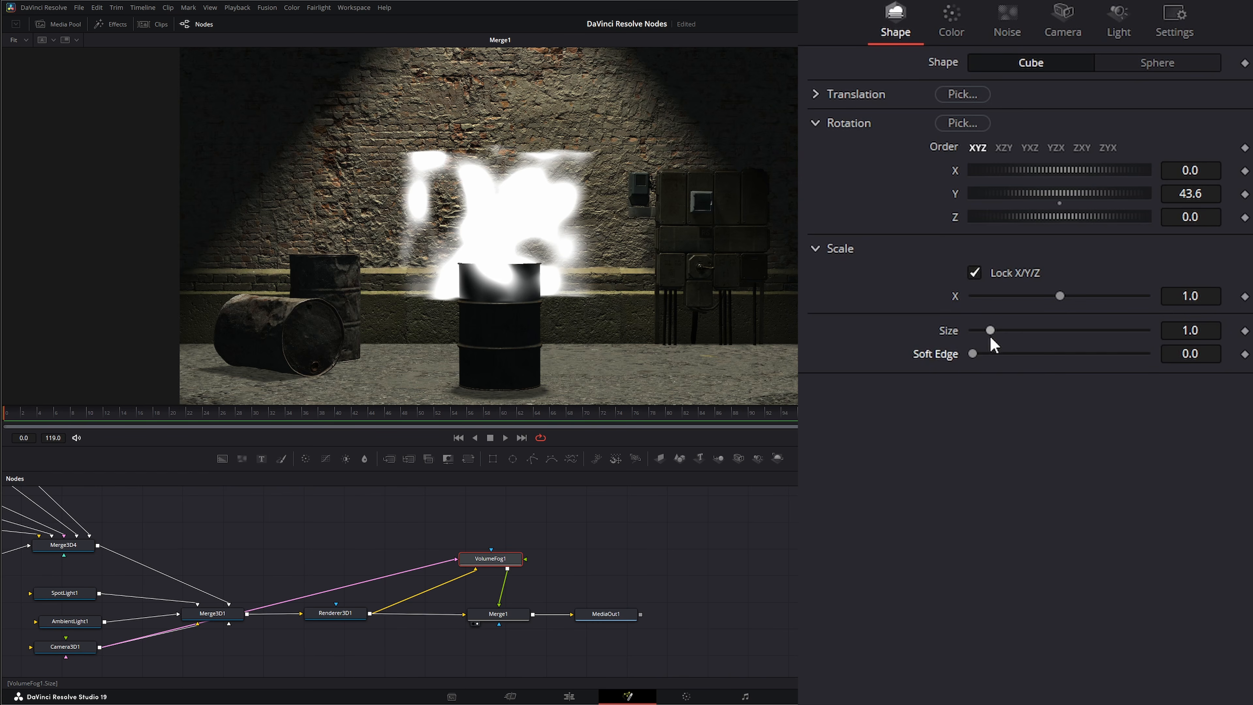
Reset the fog's noise Detail to 0.0.
left_click(1005, 24)
double_click(941, 65)
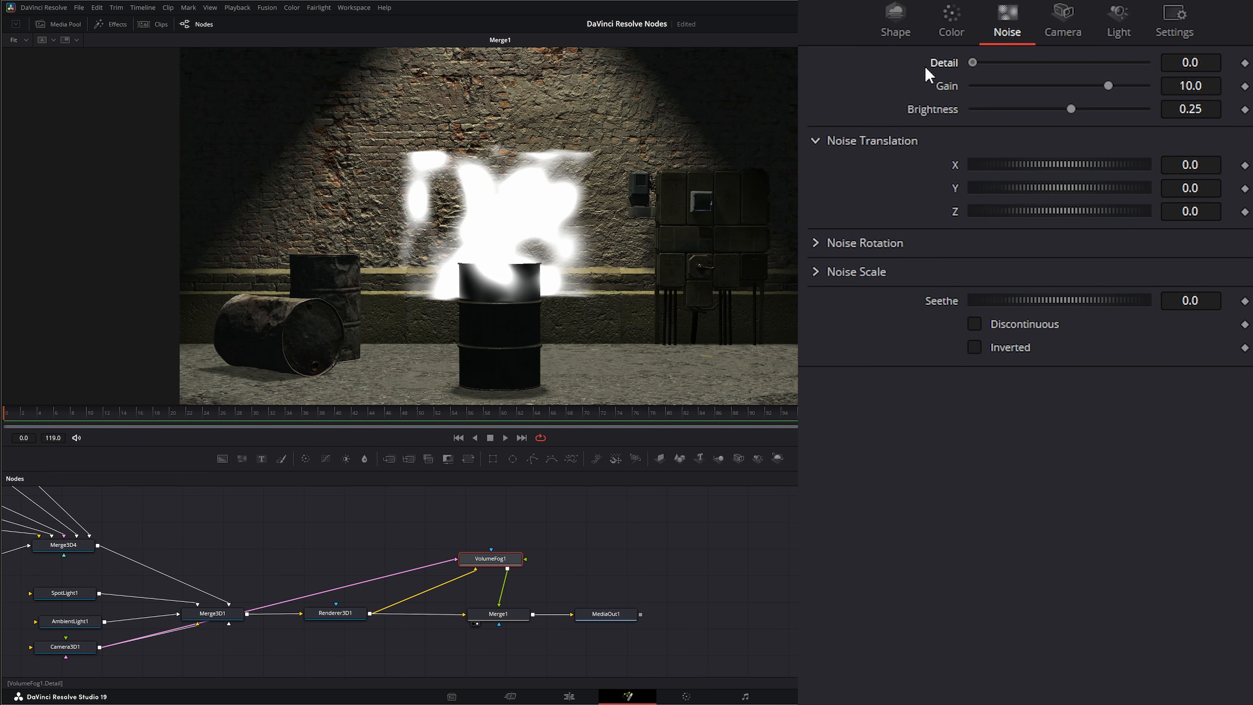
Try the Soft Edge setting and the Sphere shape on the fog, and return to a Cube with Soft Edge 0.0.
left_click(899, 20)
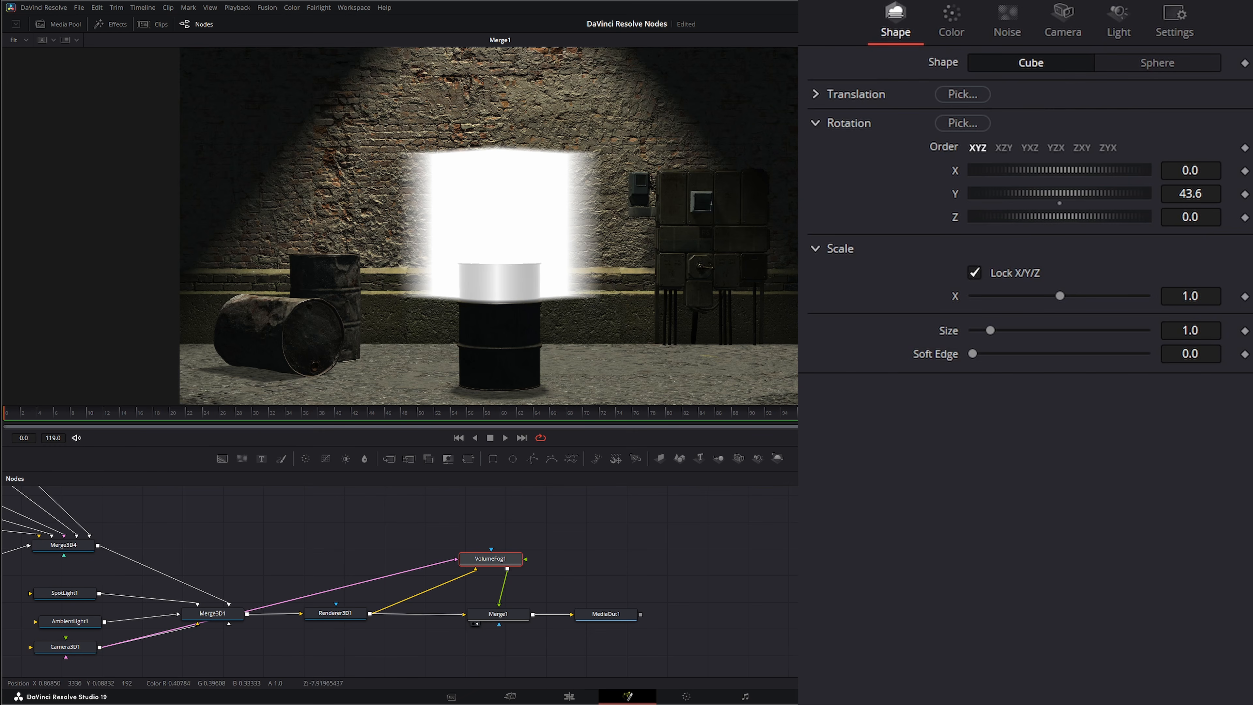
left_click_drag(973, 353, 943, 383)
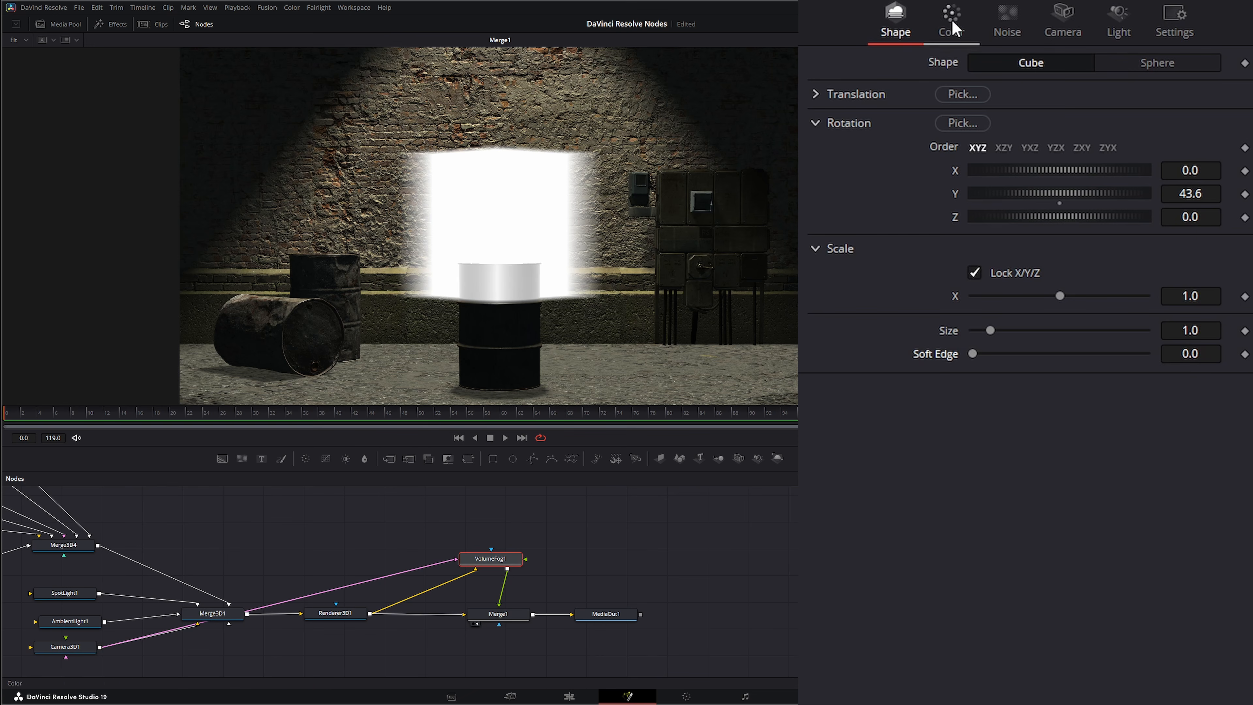
left_click(1184, 67)
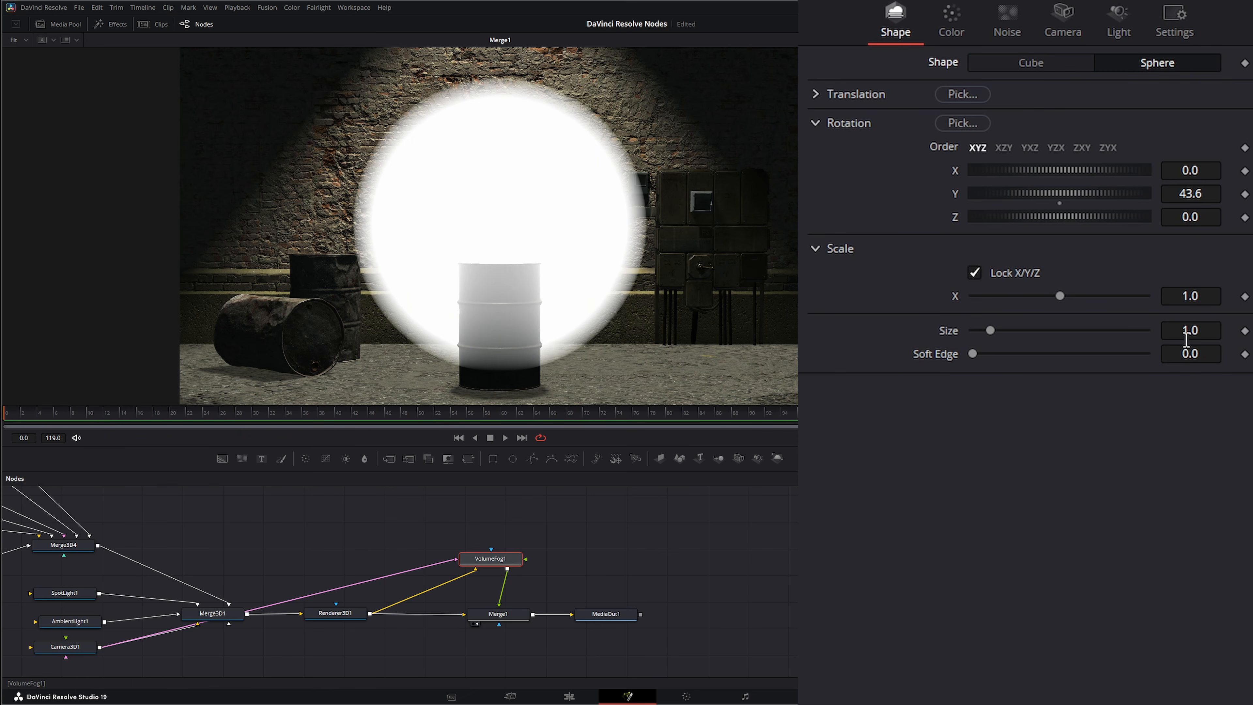
left_click(1032, 69)
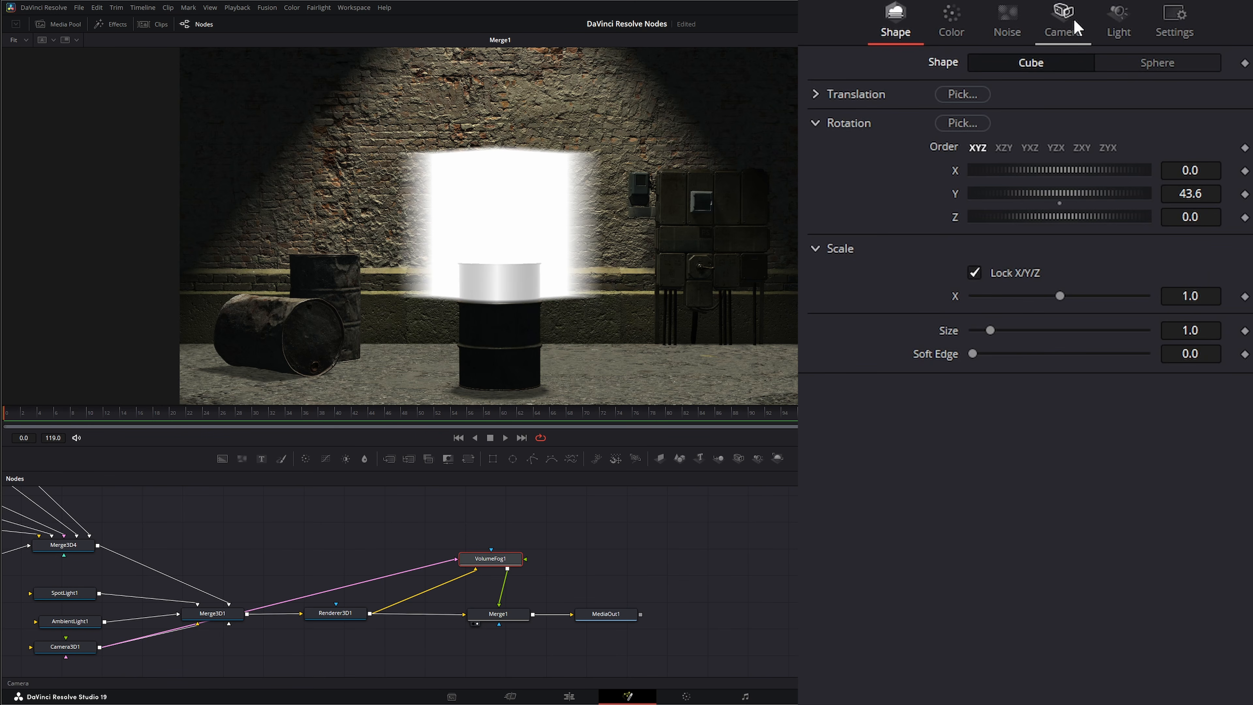
Set VolumeFog1's camera to Camera3D1 and open its lighting settings, keeping Do In-Scattering enabled.
left_click(1063, 17)
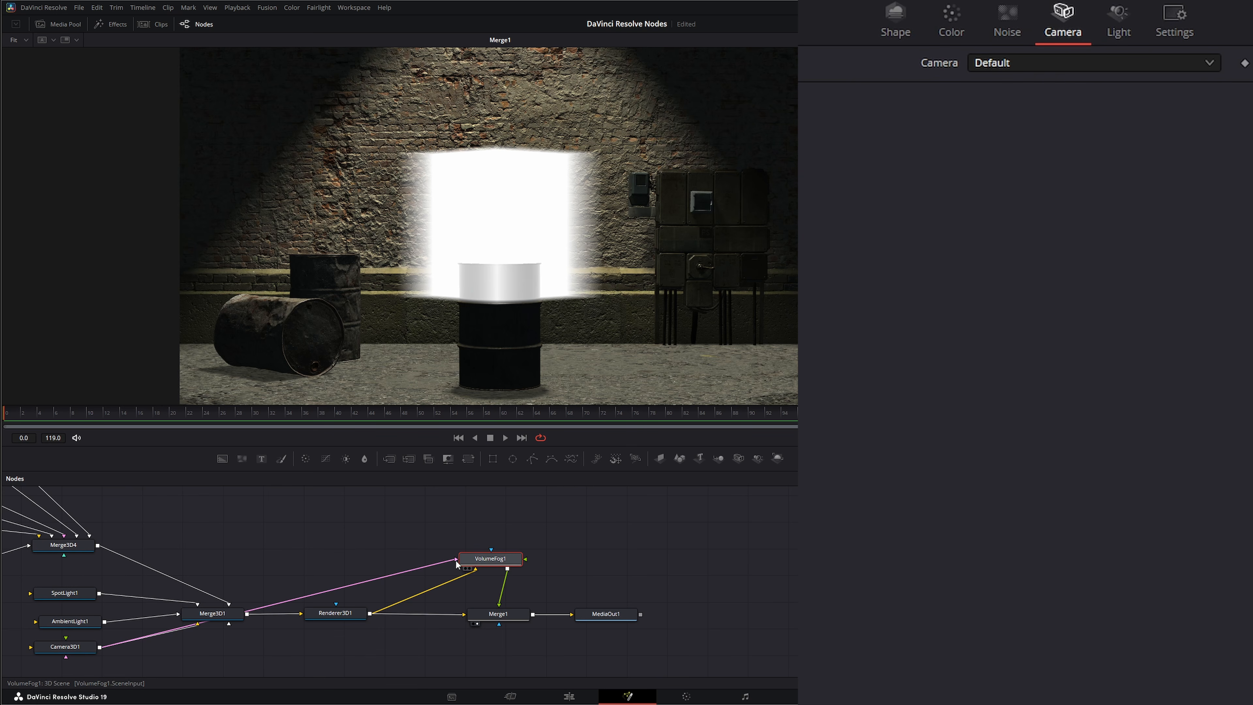
left_click(994, 68)
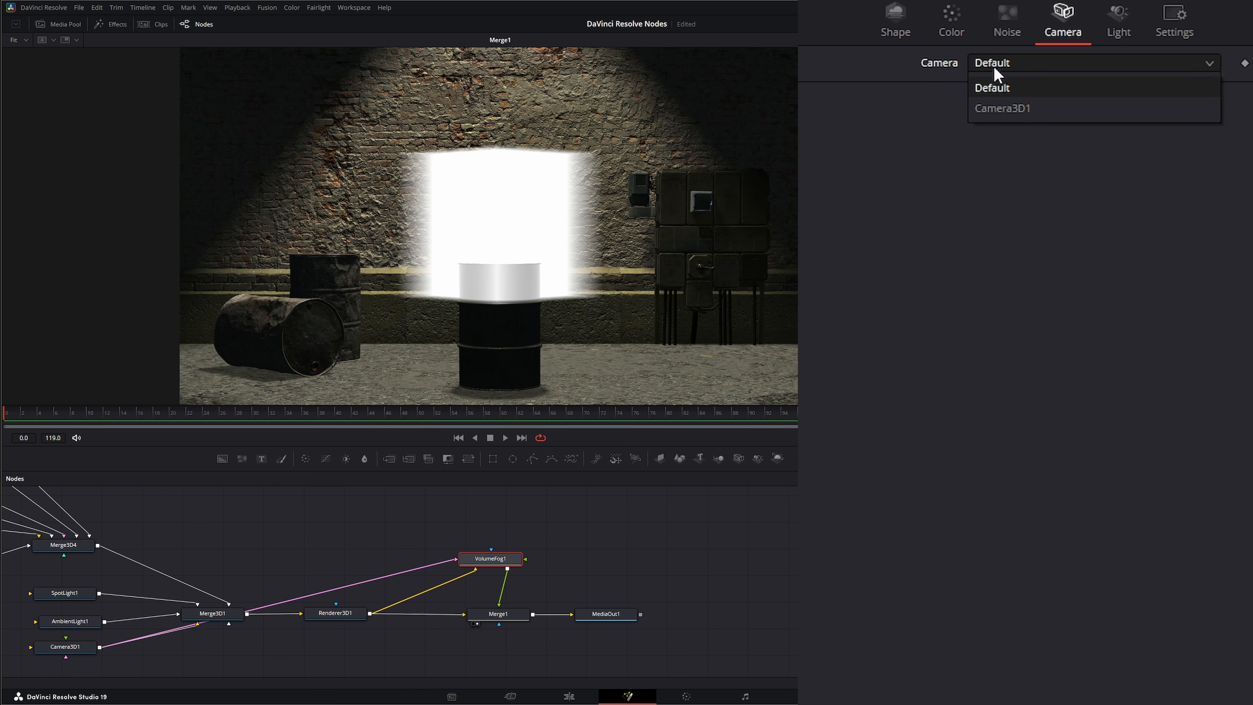
left_click(1011, 109)
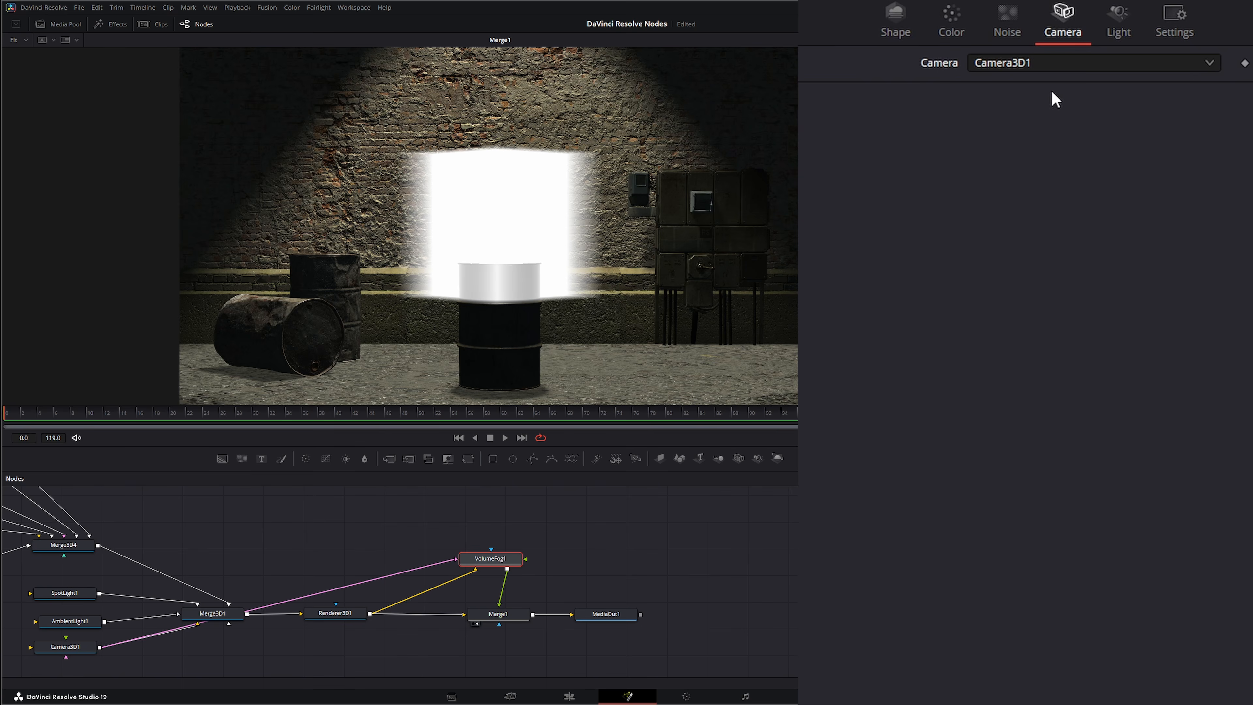
left_click(1118, 20)
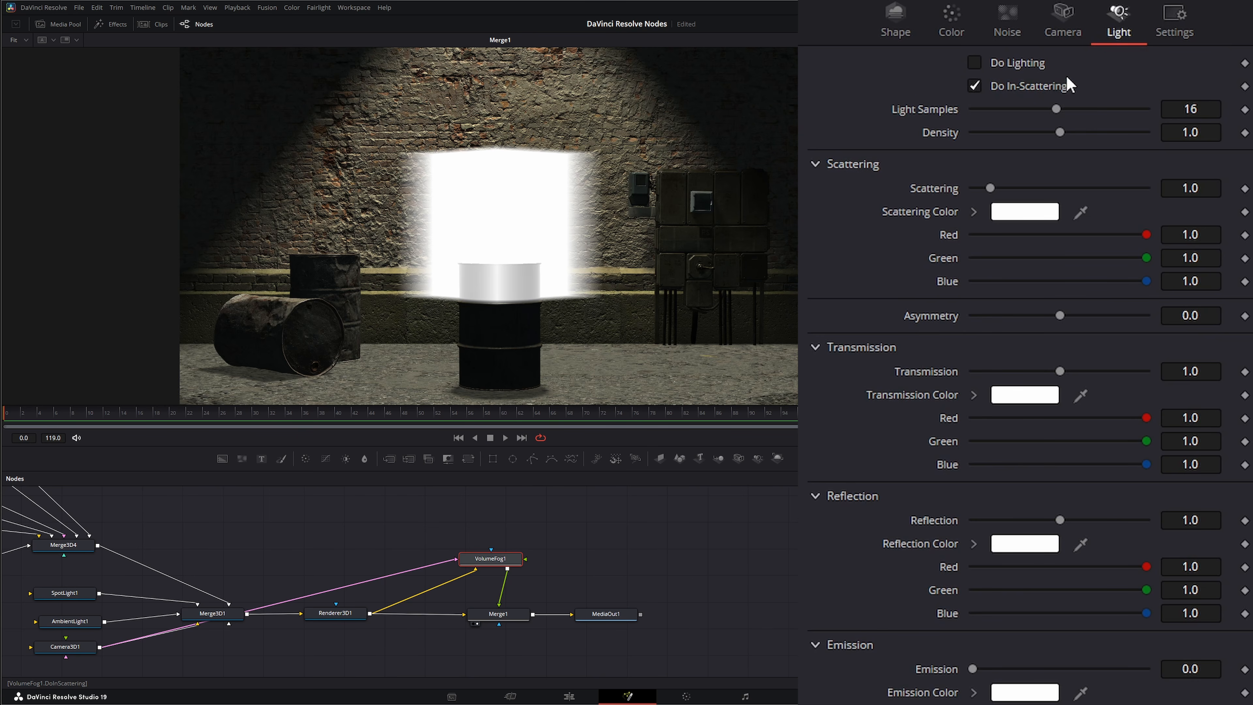
left_click(974, 85)
Lower the Intensity of both AmbientLight1 and SpotLight1 to 0.0 to black out the scene around the fog.
left_click(74, 623)
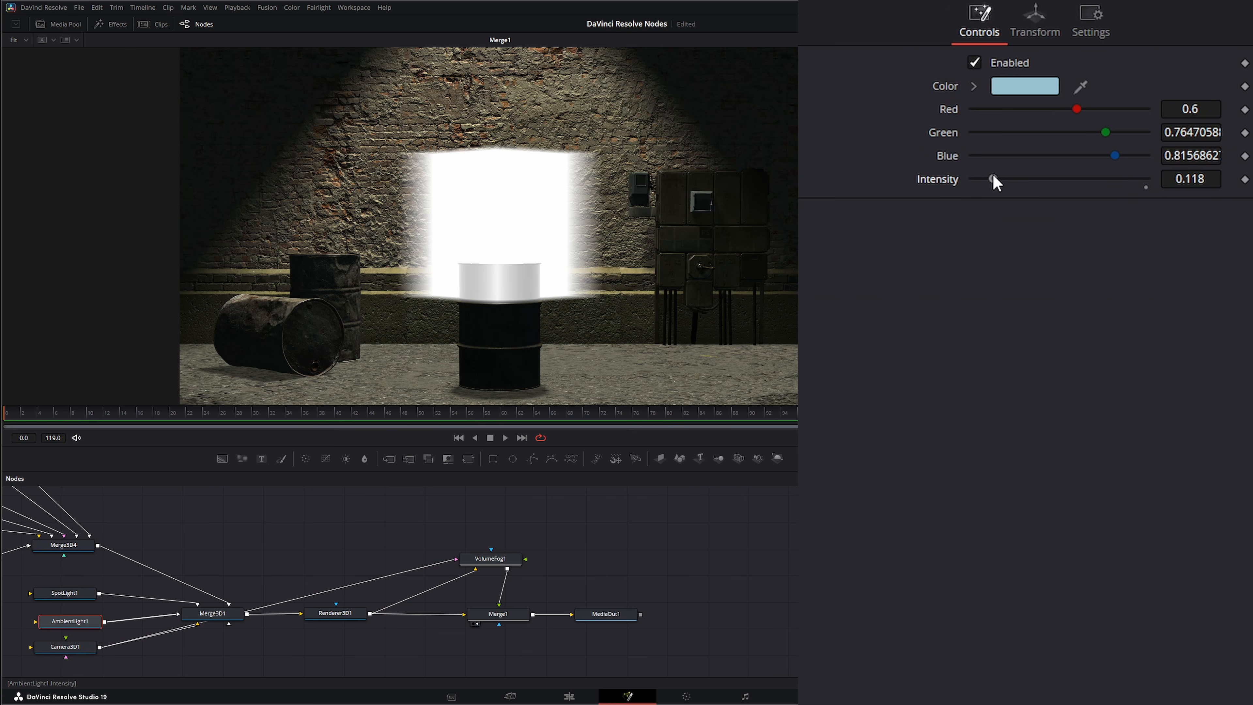
left_click_drag(992, 178, 973, 179)
left_click(67, 593)
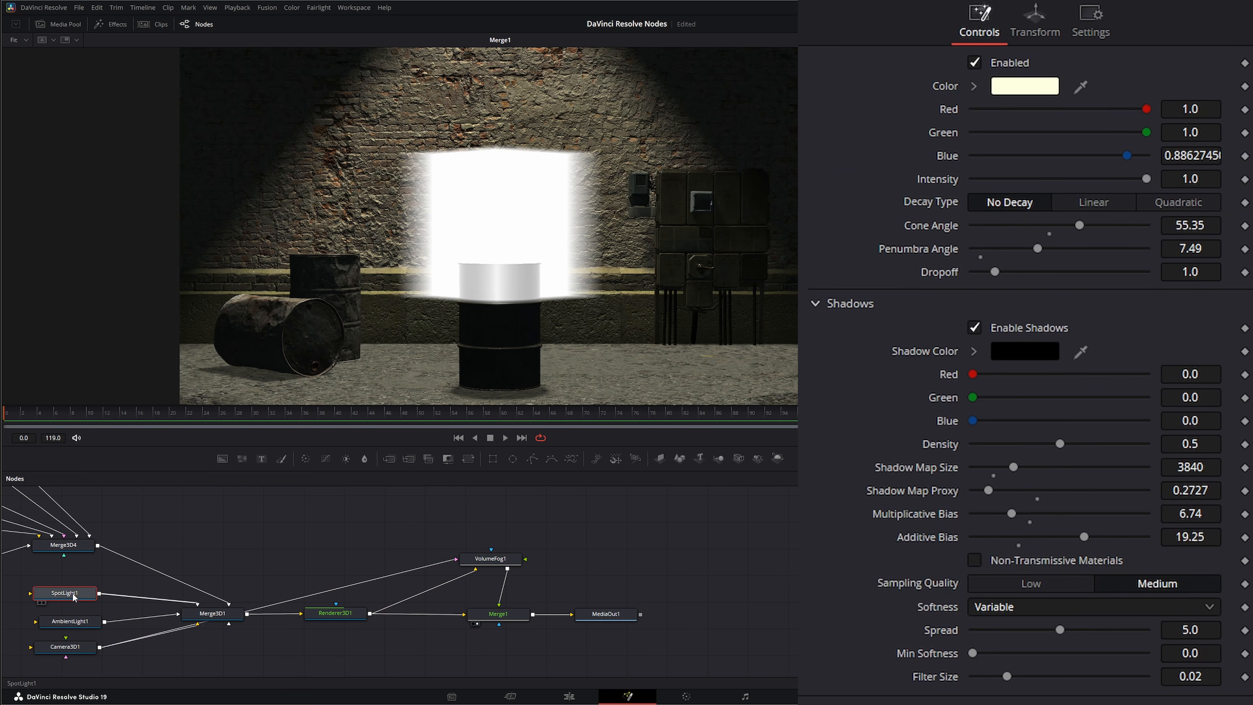
left_click_drag(1145, 180, 967, 181)
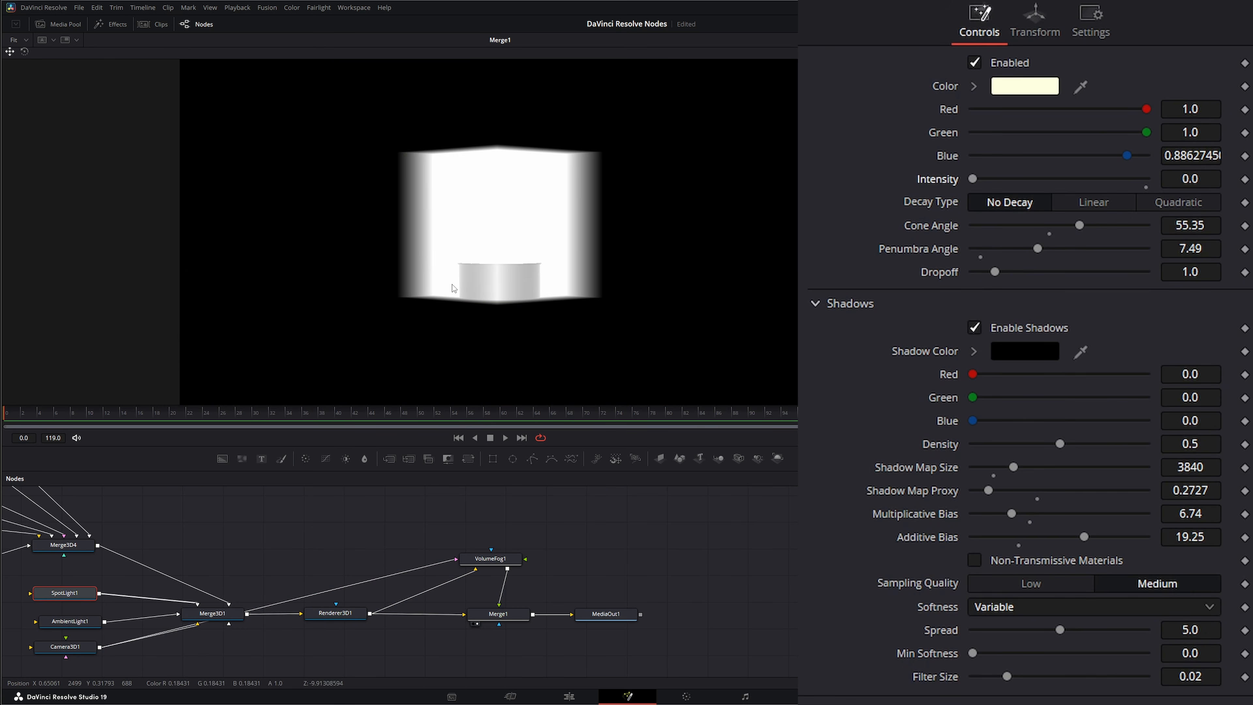
Enable Do Lighting on VolumeFog1 so the scene lights affect the fog.
left_click(509, 619)
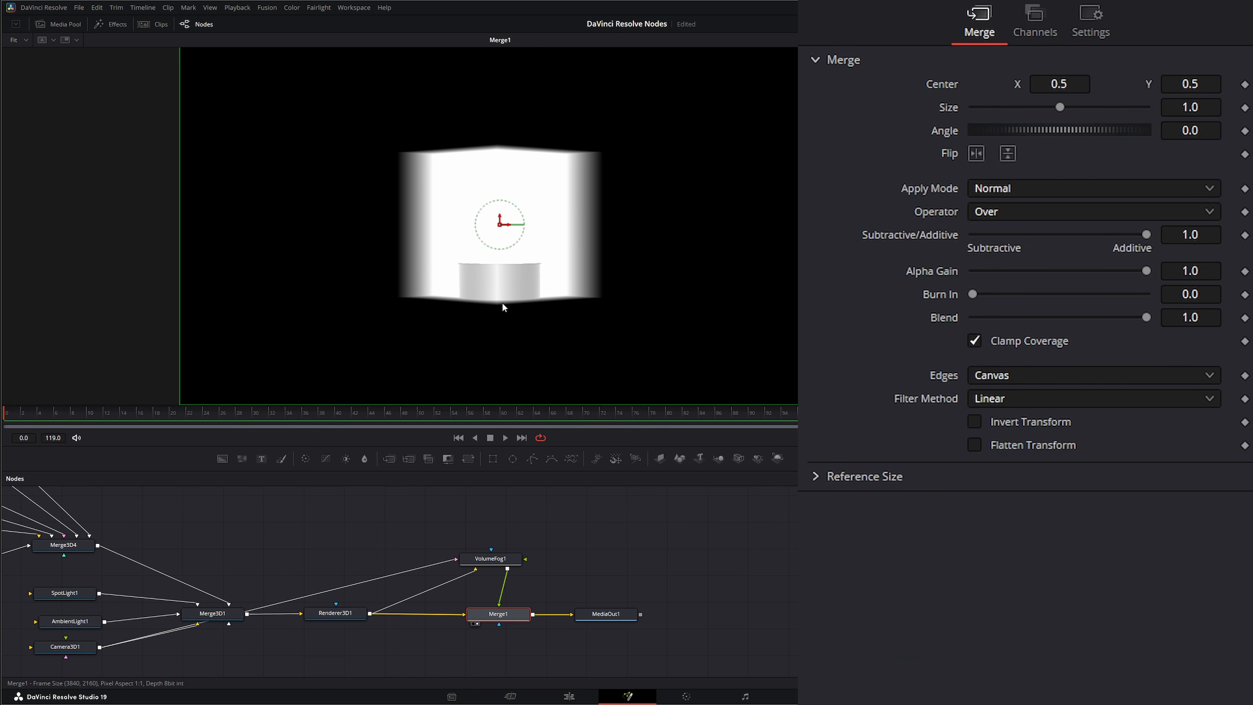
left_click(498, 559)
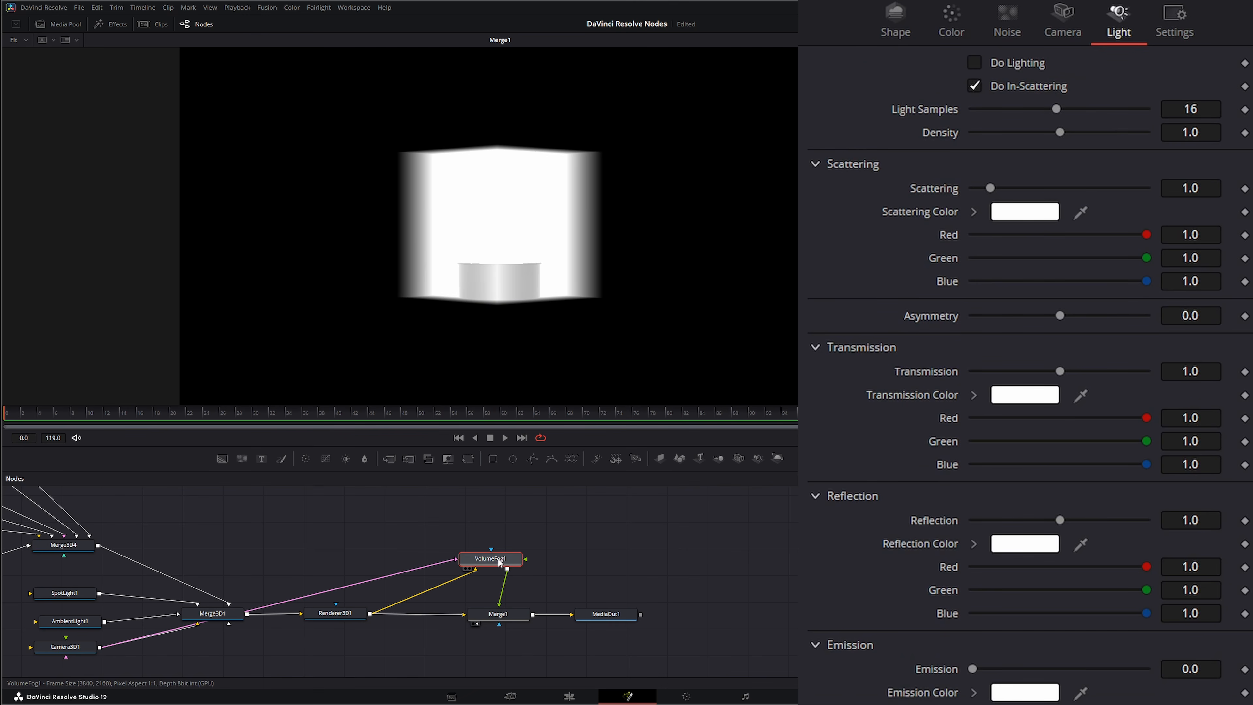
left_click(976, 62)
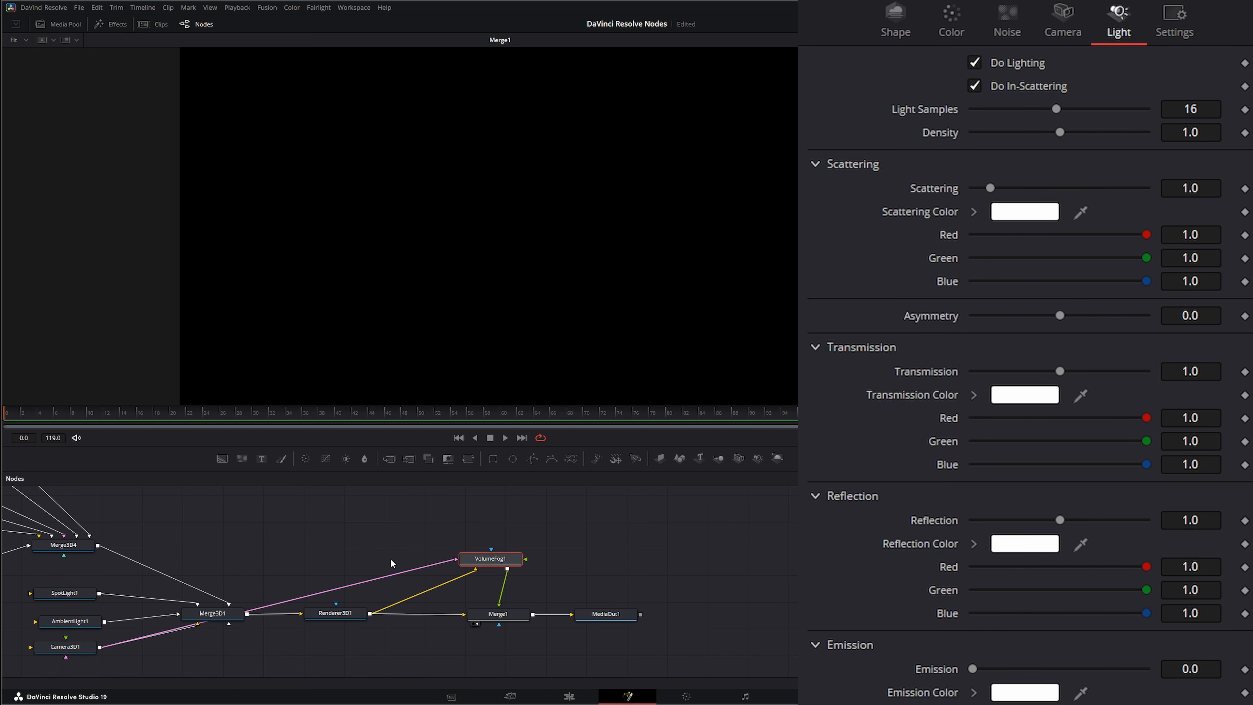
Raise AmbientLight1's Intensity to 0.144 and SpotLight1's Intensity to 1.0, and select Merge1.
left_click(71, 621)
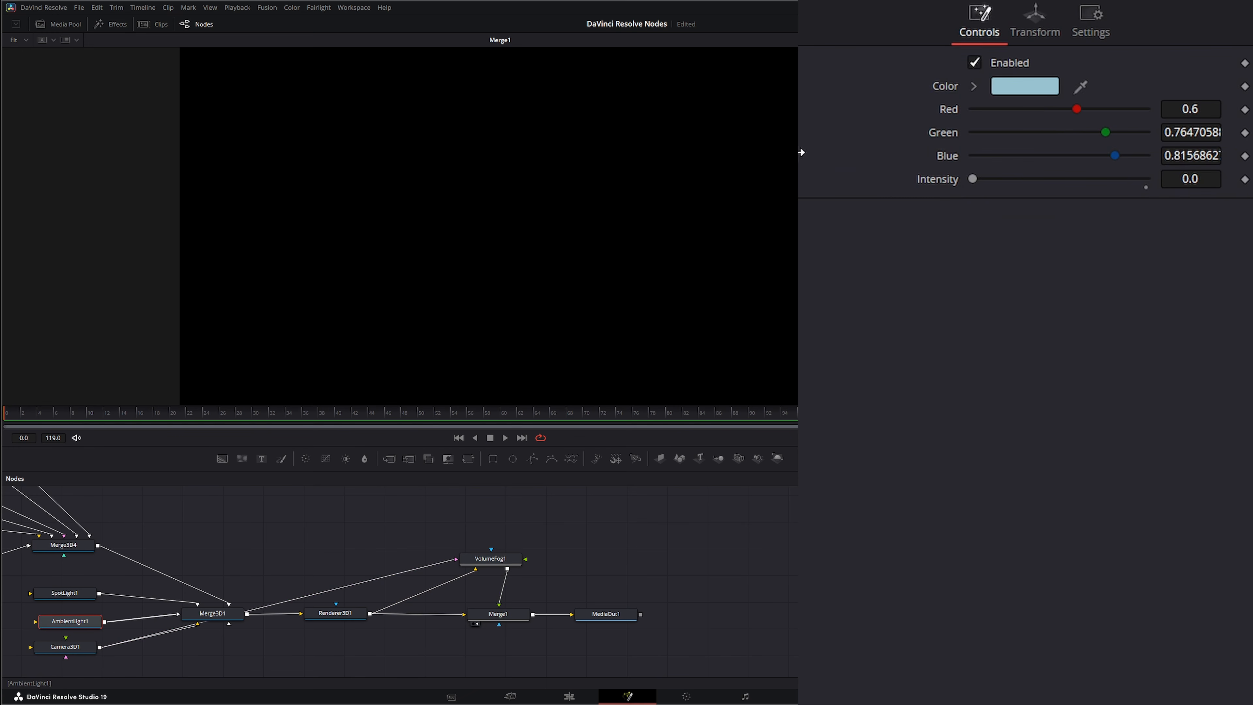
left_click_drag(968, 180, 997, 179)
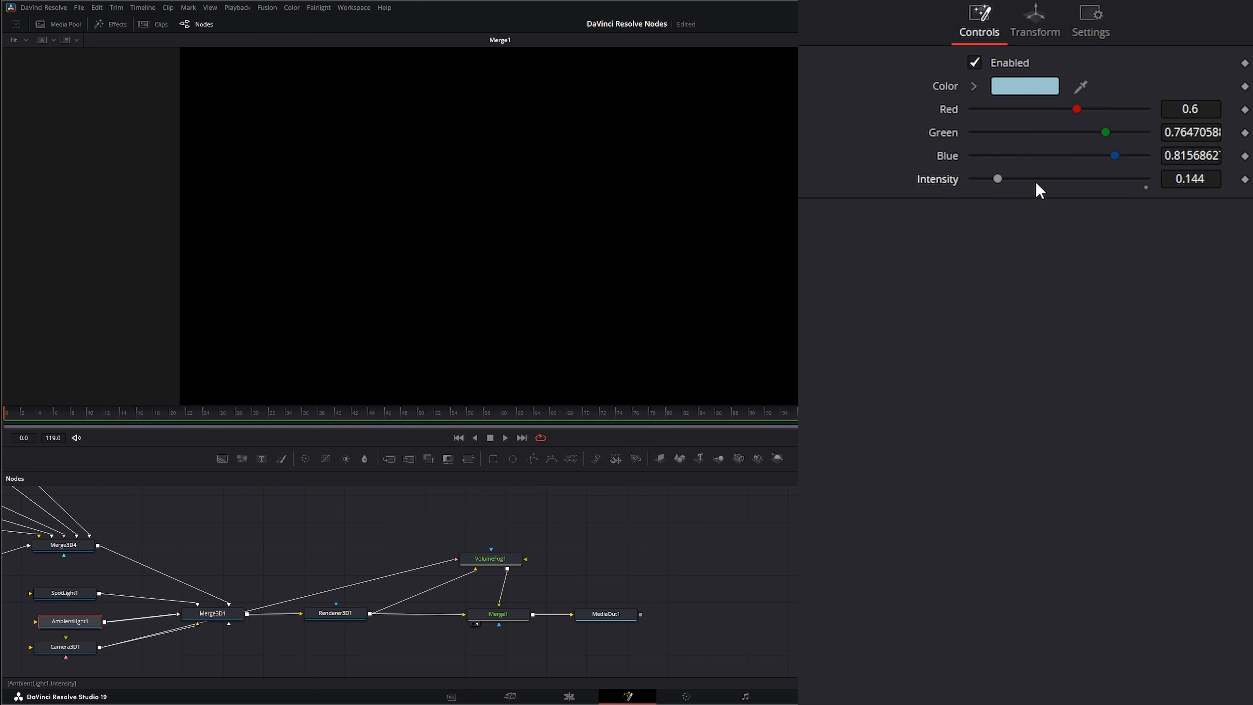
left_click(65, 592)
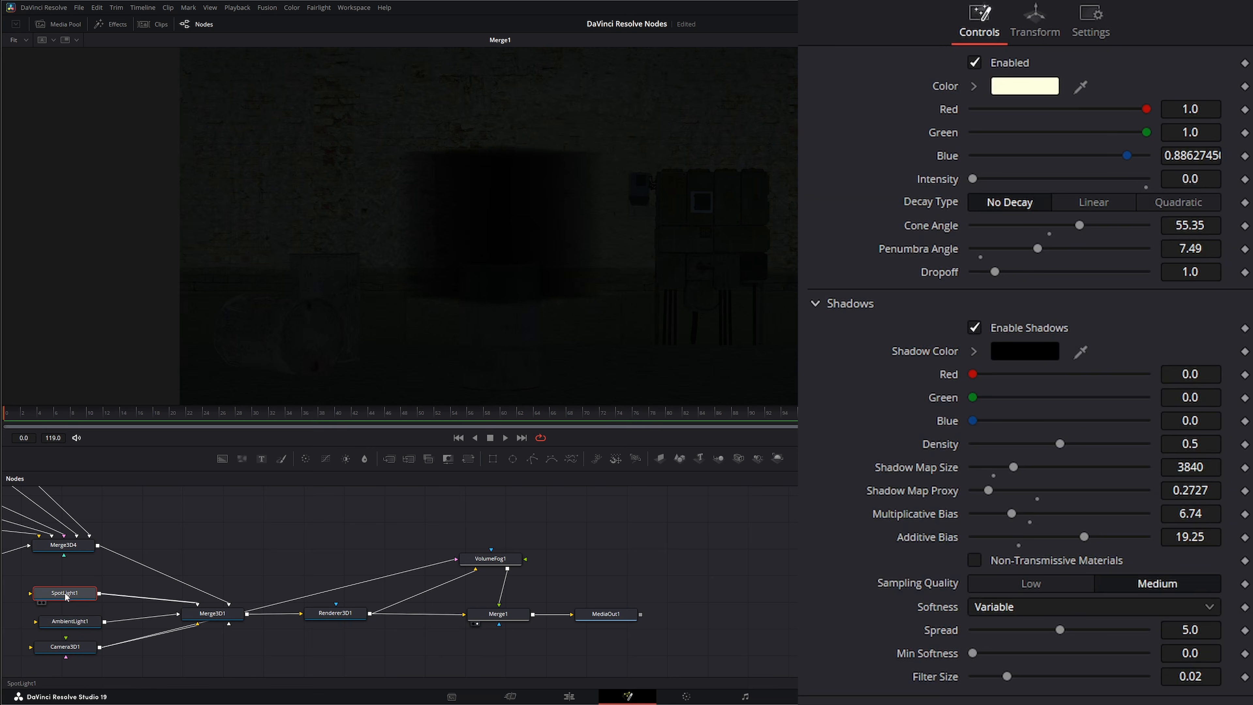
double_click(973, 180)
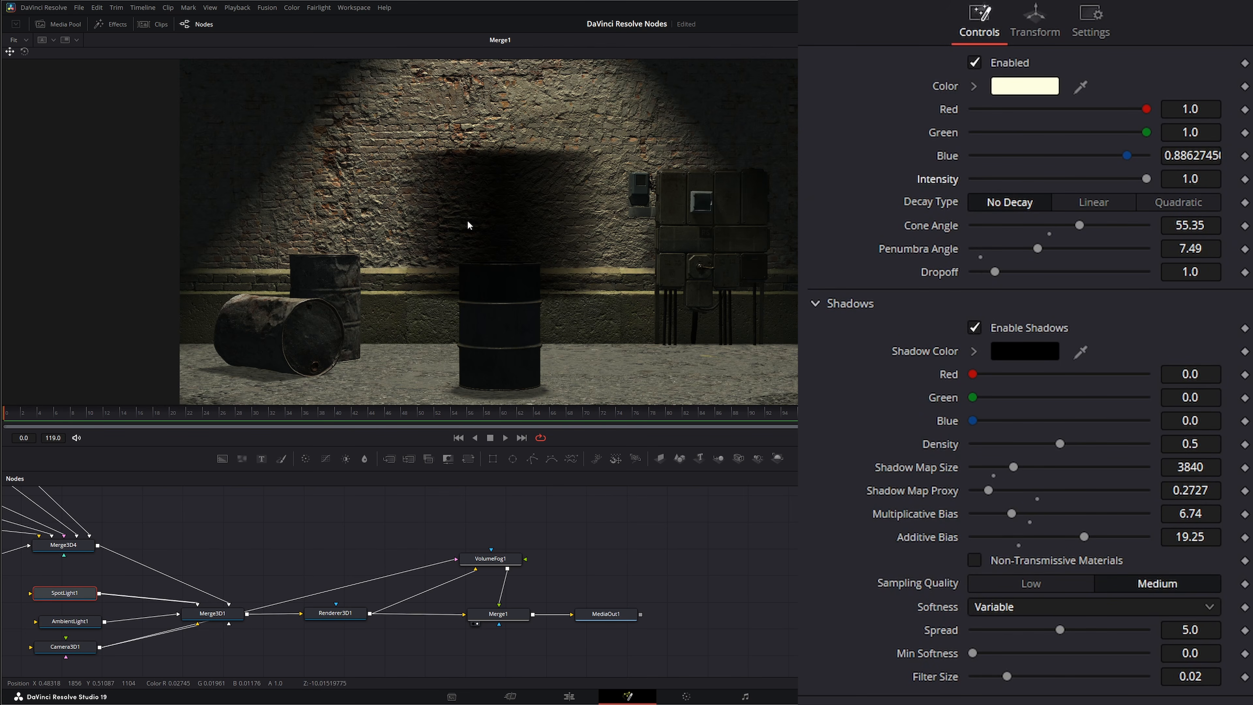
left_click(501, 617)
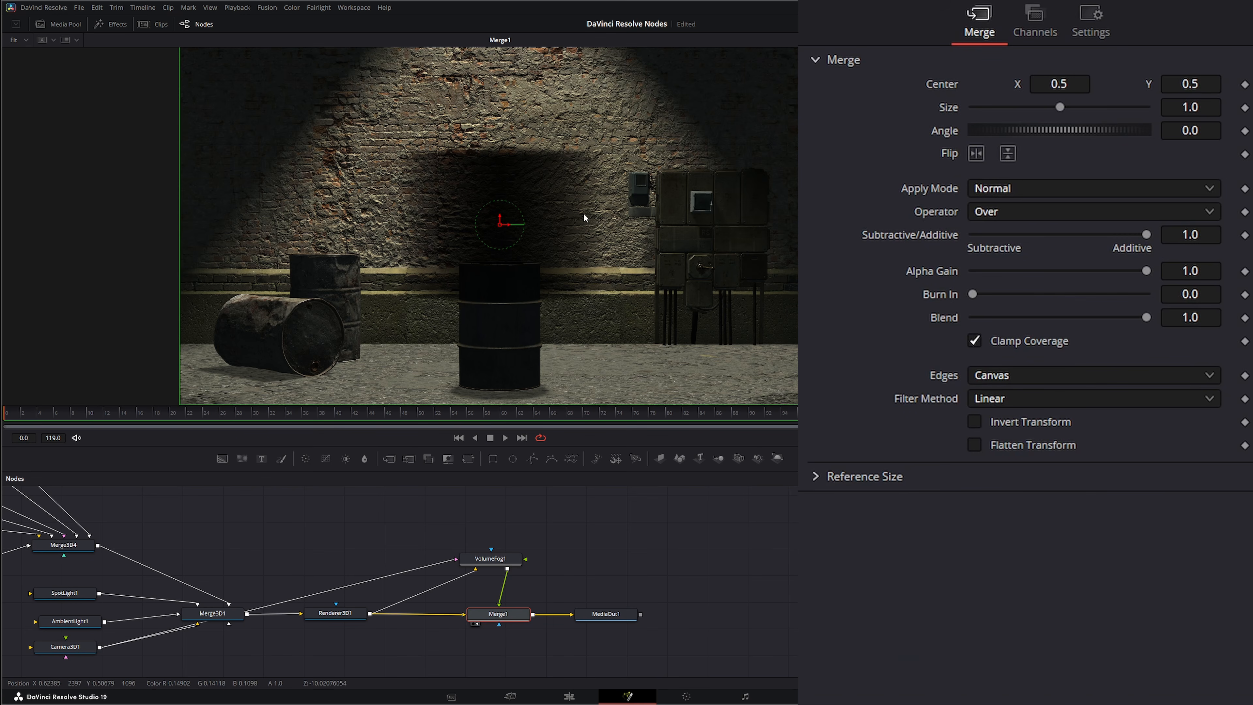
Raise the Emission of VolumeFog1 to 1.23 so the fog glows on its own.
left_click(493, 558)
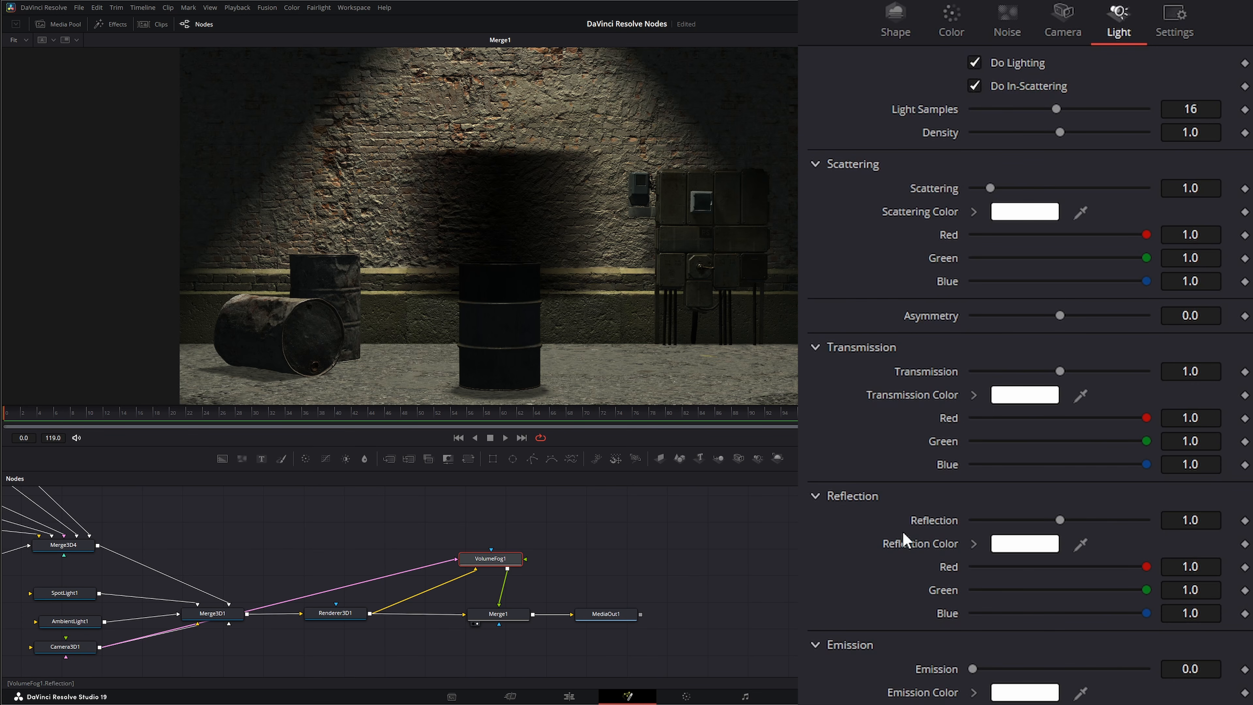
left_click(951, 18)
left_click(815, 347)
left_click(815, 377)
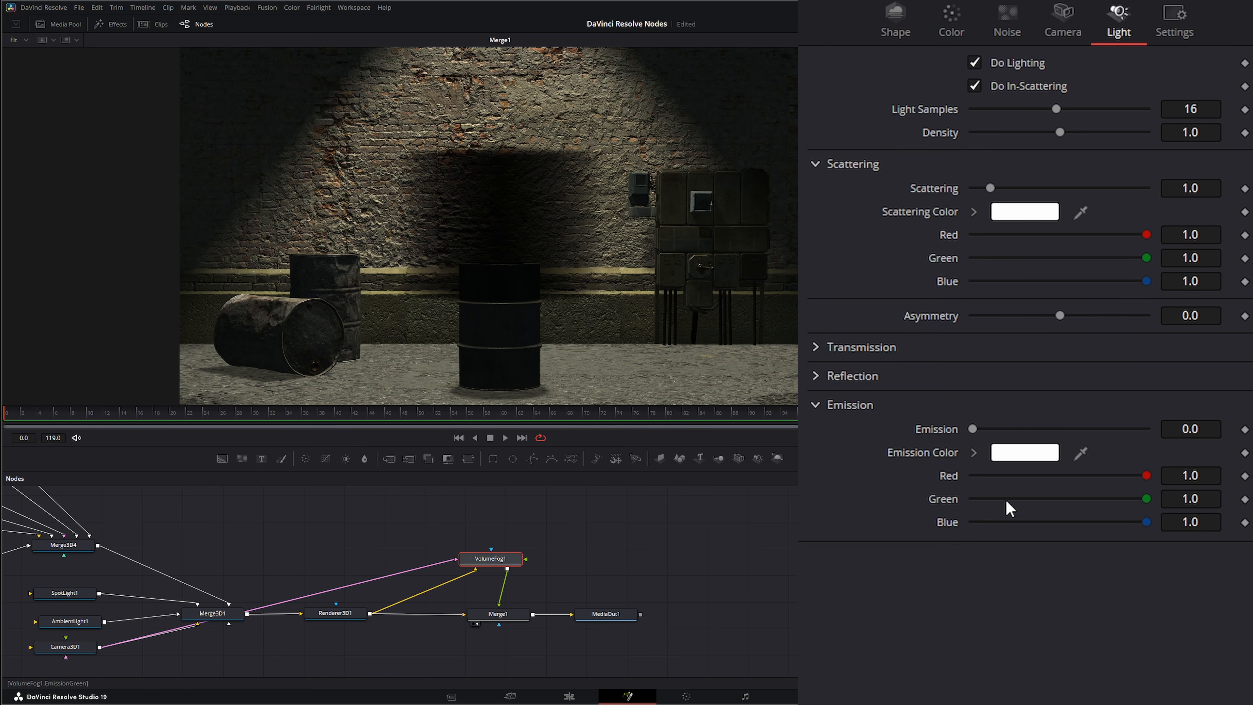
left_click_drag(972, 429, 1079, 429)
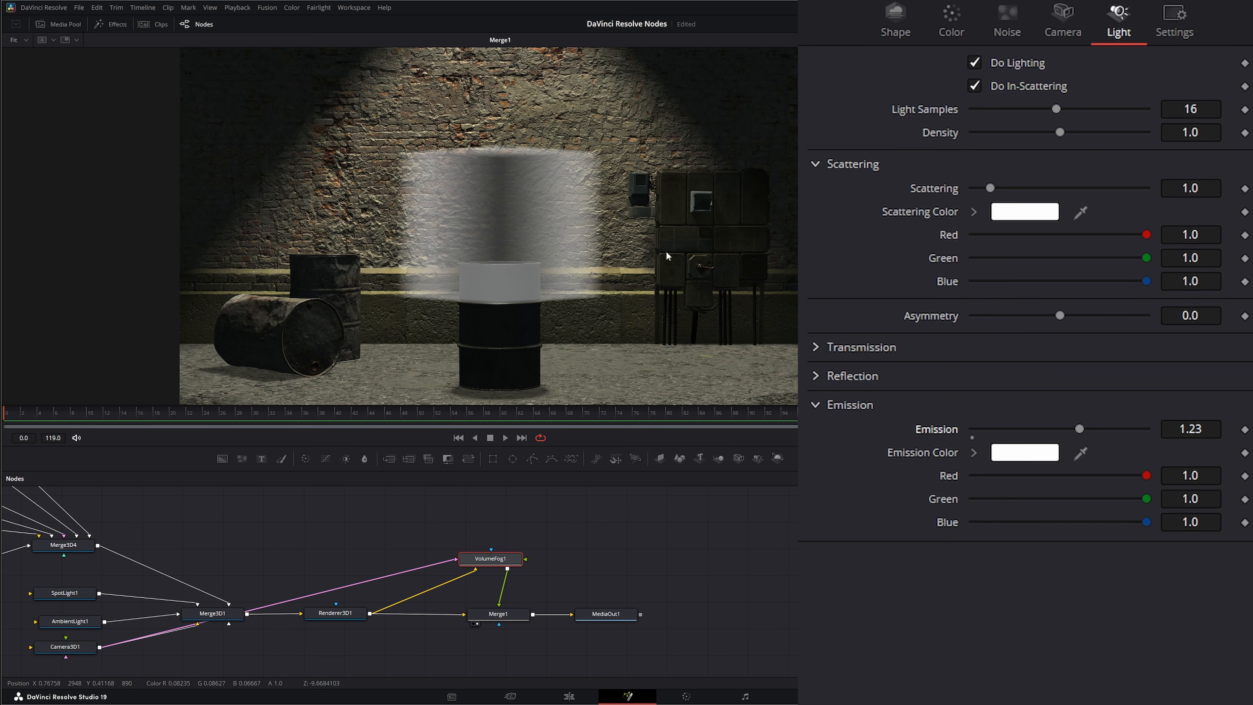
Disable Do In-Scattering on VolumeFog1 and set its Scattering to 1.5.
left_click(977, 88)
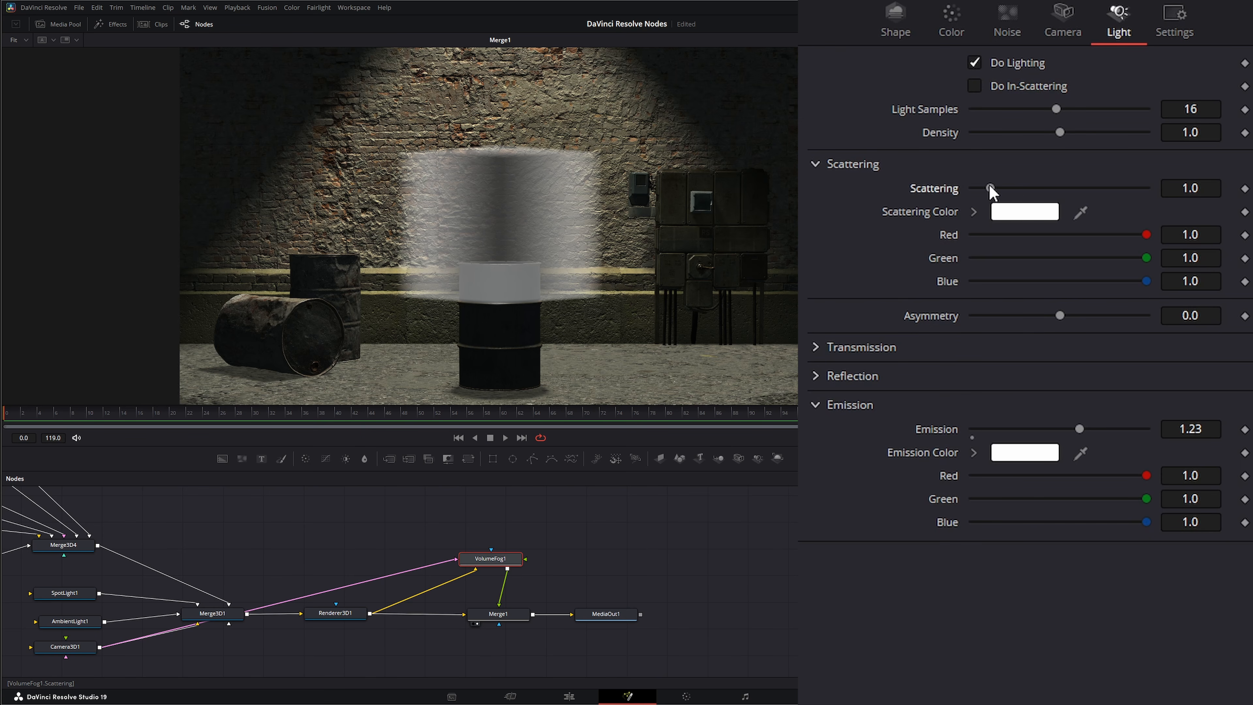
mouse_move(989, 188)
left_mouse_down()
mouse_move(1047, 186)
mouse_move(975, 185)
mouse_move(998, 185)
left_mouse_up()
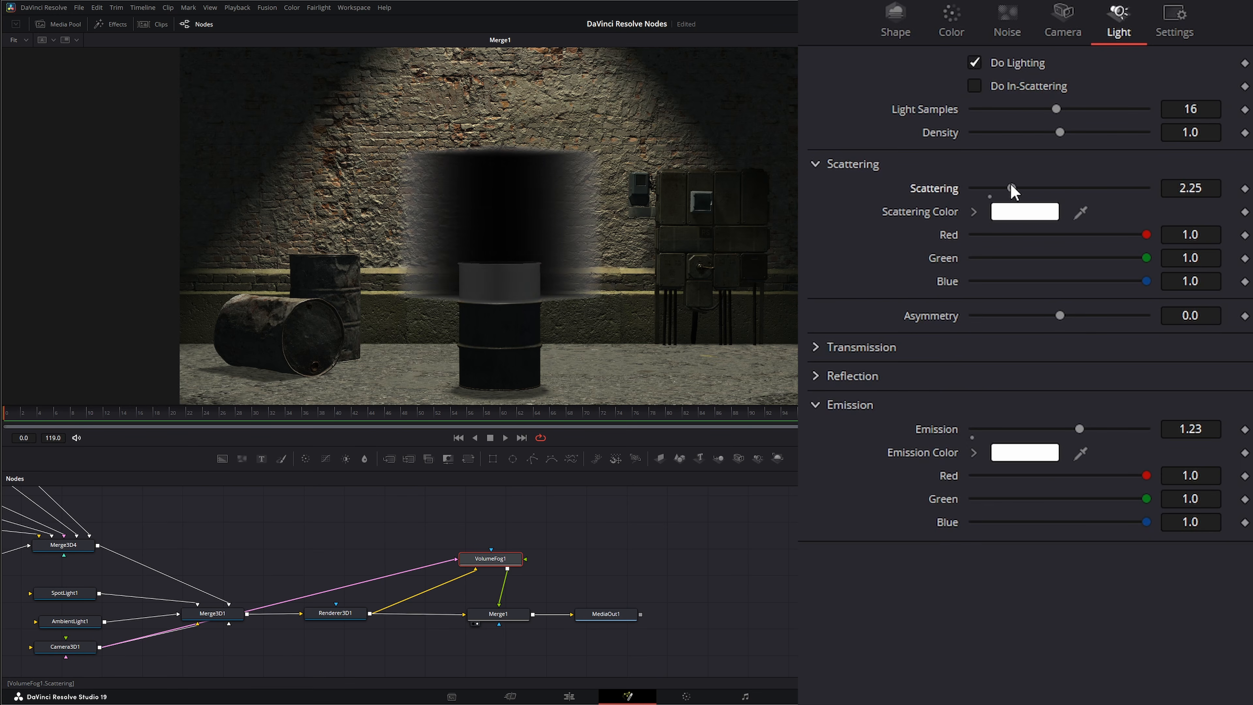
mouse_move(1011, 186)
left_mouse_down()
mouse_move(984, 186)
mouse_move(1018, 186)
left_mouse_up()
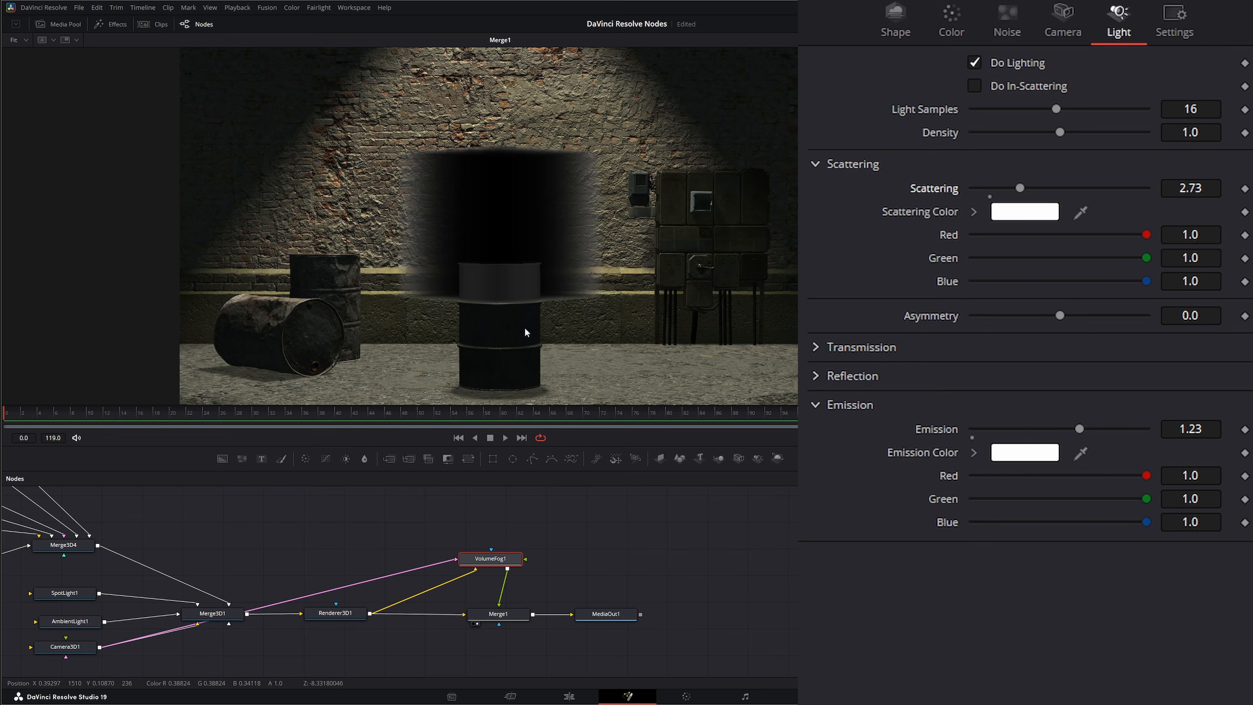
mouse_move(1020, 188)
left_mouse_down()
mouse_move(981, 188)
mouse_move(1001, 184)
left_mouse_up()
Try a light green Scattering Color on the fog, and restore it to white.
left_click(1029, 220)
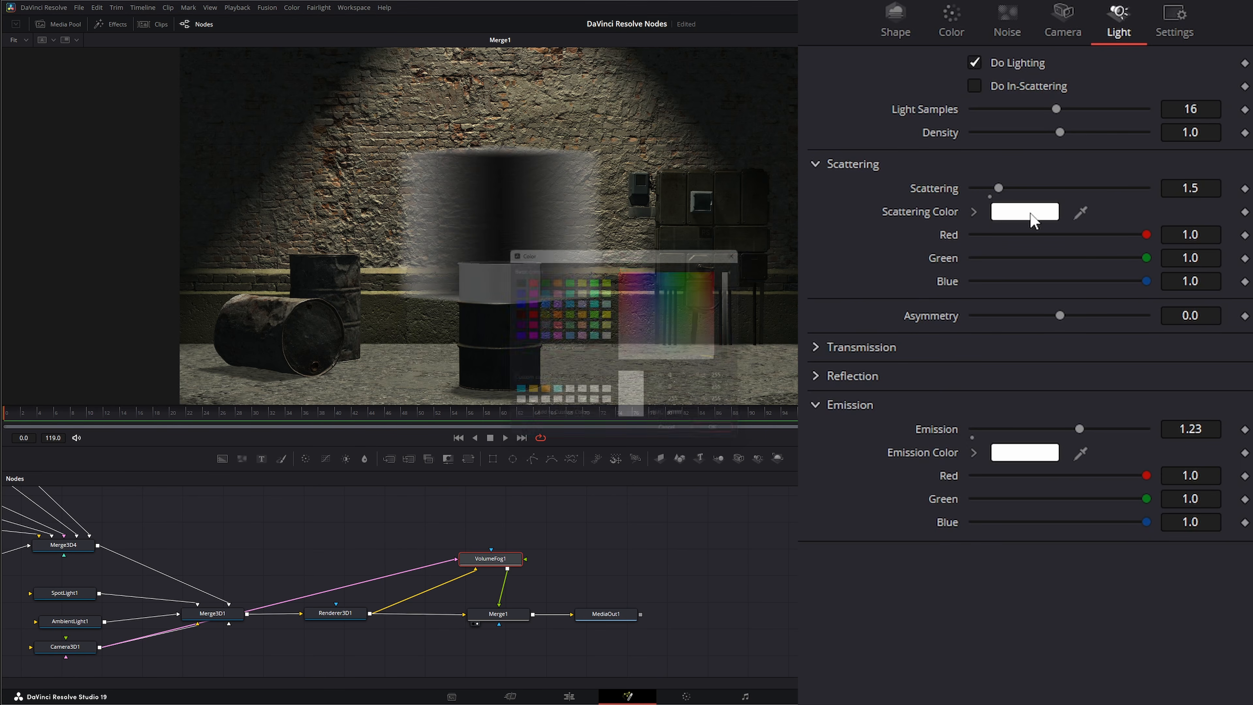
mouse_move(720, 320)
left_mouse_down()
mouse_move(660, 309)
mouse_move(644, 284)
mouse_move(662, 277)
mouse_move(696, 316)
mouse_move(690, 344)
mouse_move(696, 315)
left_mouse_up()
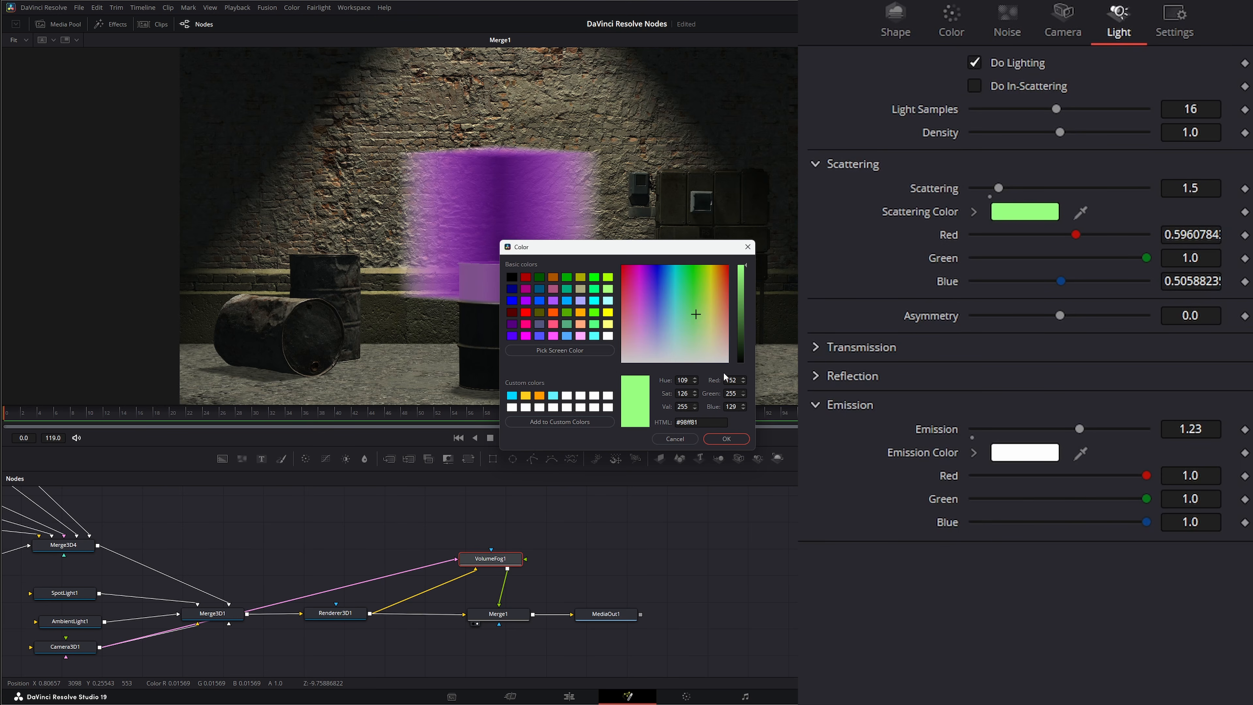
mouse_move(696, 315)
left_mouse_down()
mouse_move(692, 286)
mouse_move(691, 311)
left_mouse_up()
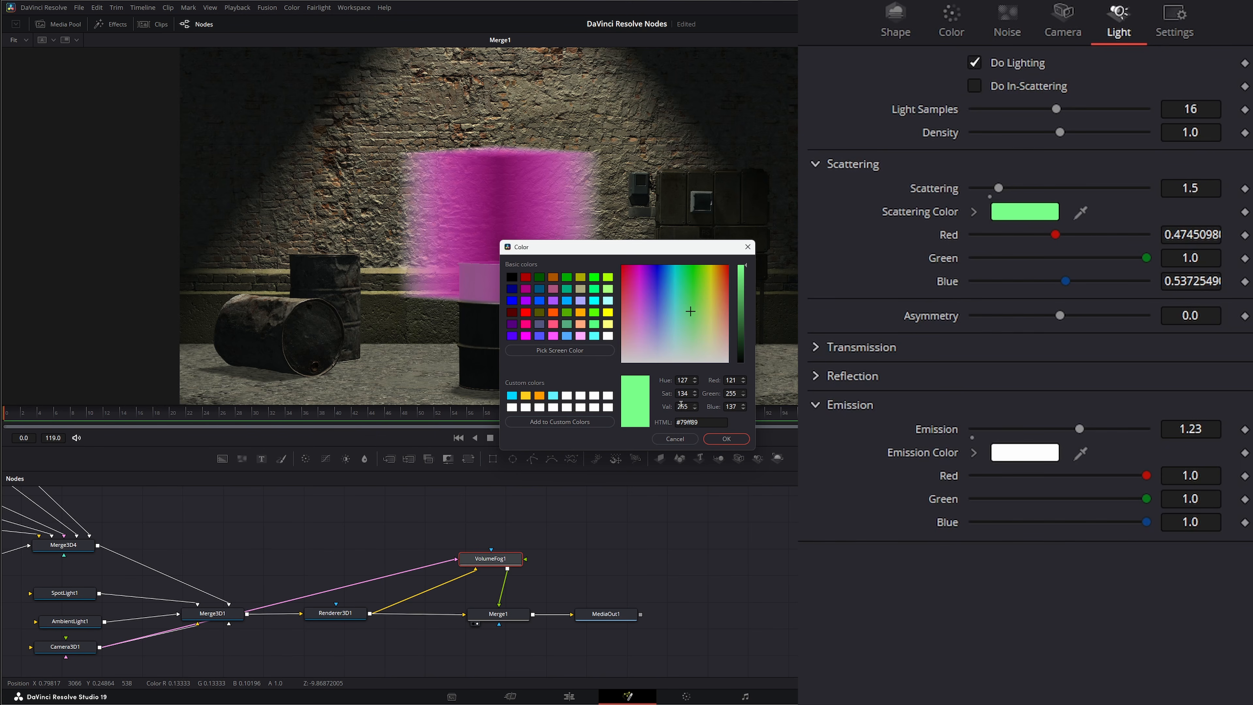
left_click(607, 397)
left_click(734, 438)
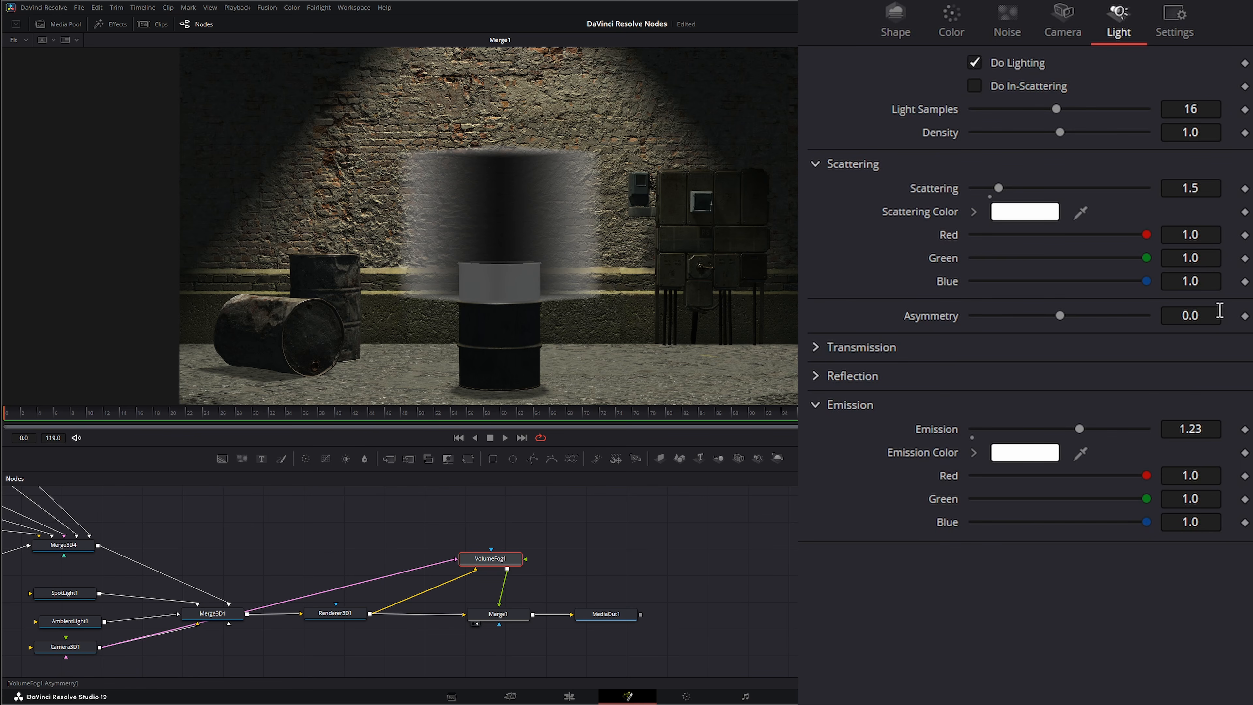
Try positive and negative Asymmetry on the fog, including 0.36, and reset it to 0.0.
left_click_drag(1060, 316, 1122, 315)
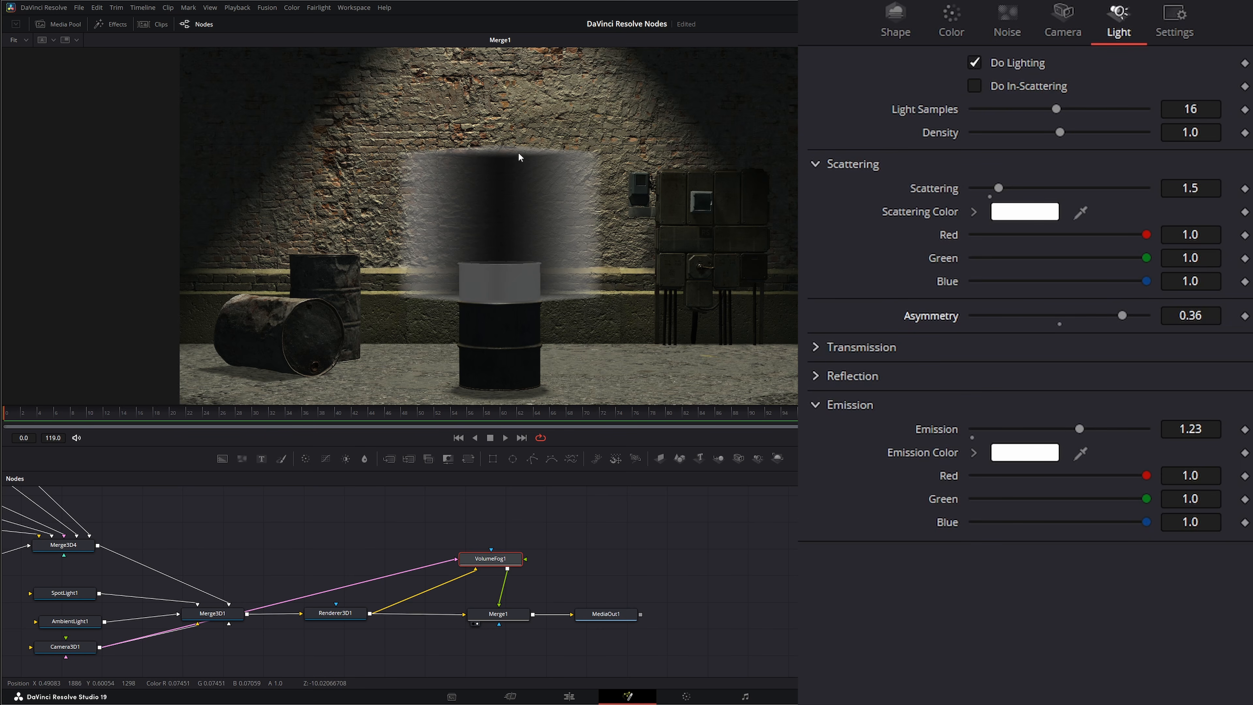
left_click_drag(1122, 316, 994, 316)
left_click(1058, 323)
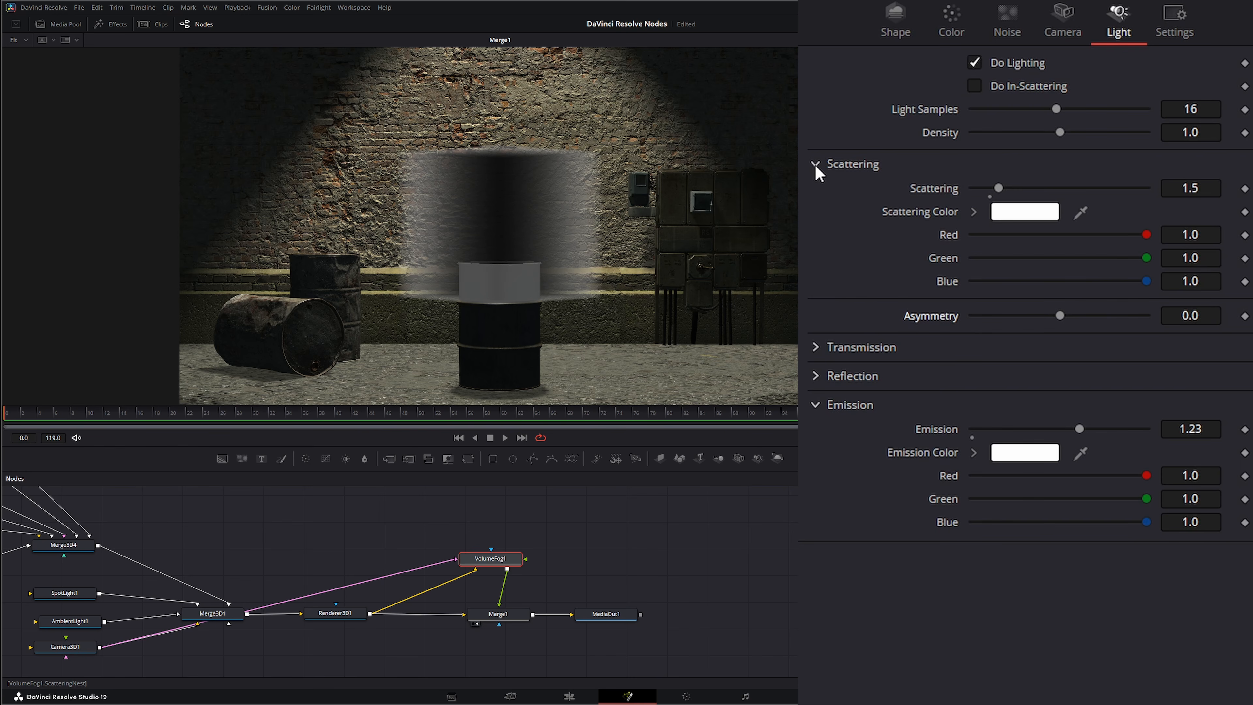
Collapse the Scattering settings and raise the fog's Transmission to 1.54.
left_click(815, 167)
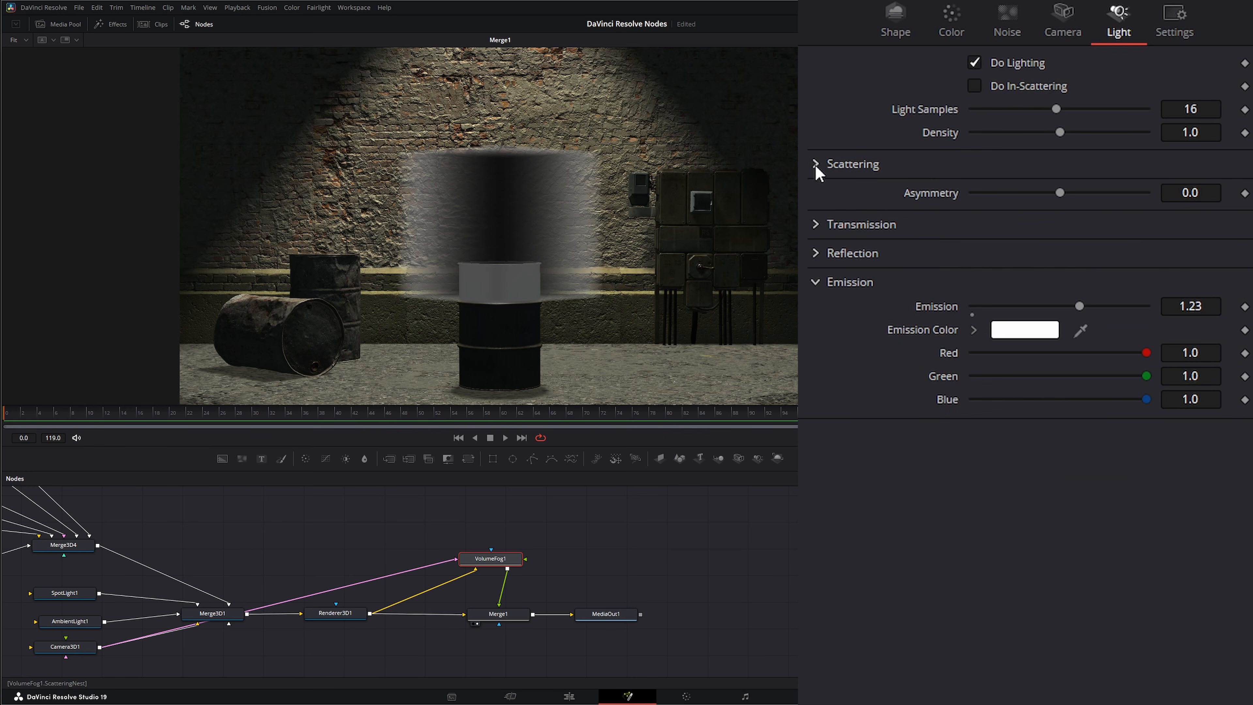
left_click(815, 225)
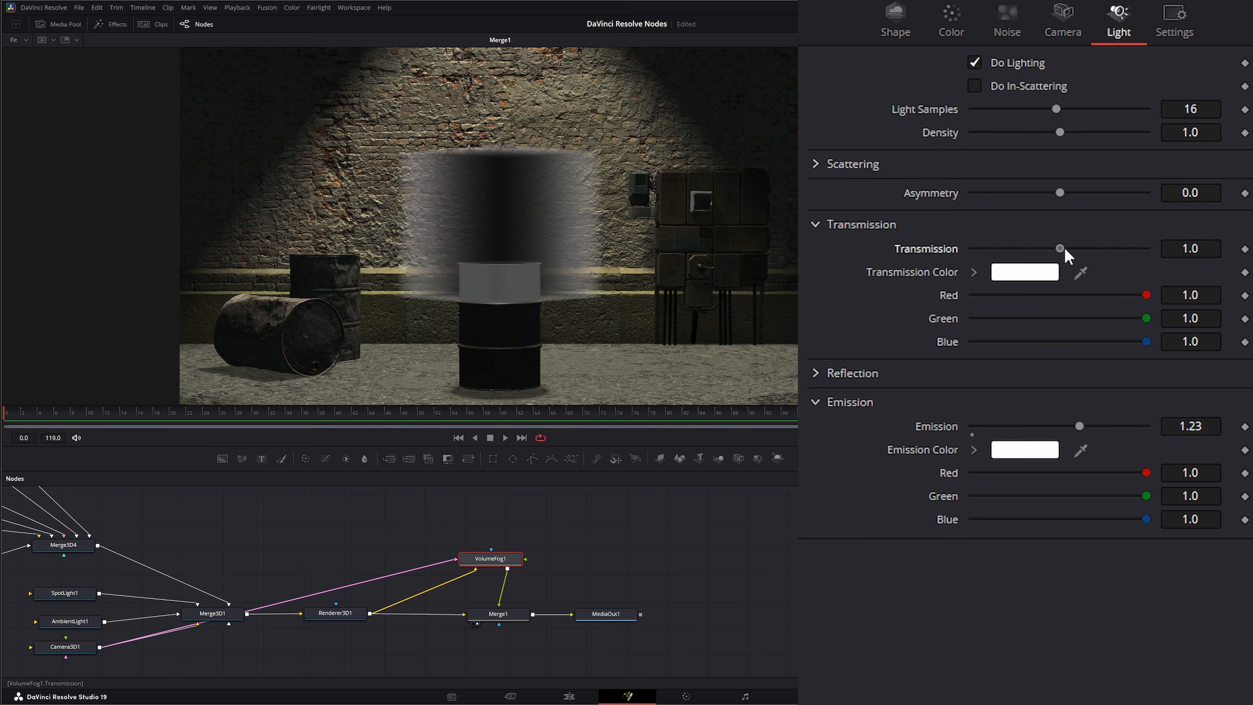
left_click_drag(1064, 247, 1107, 251)
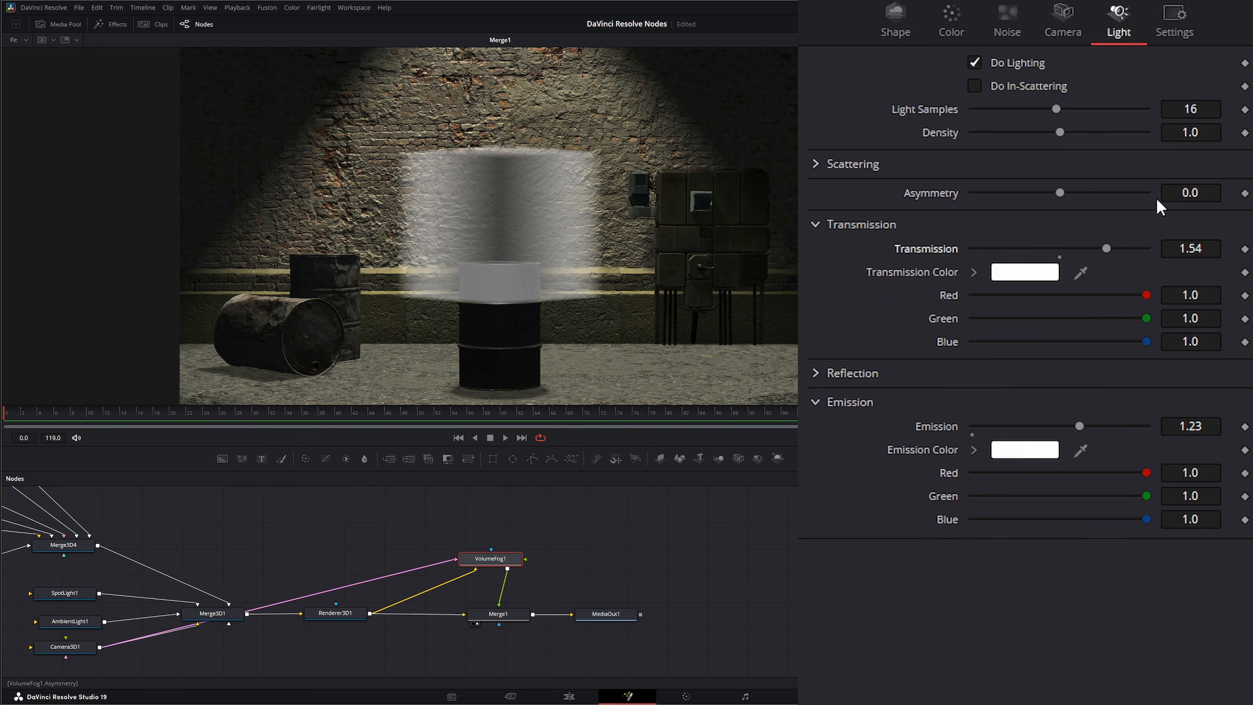
Try the fog's Reflection at 8.55, and reset it to 1.0.
left_click(955, 19)
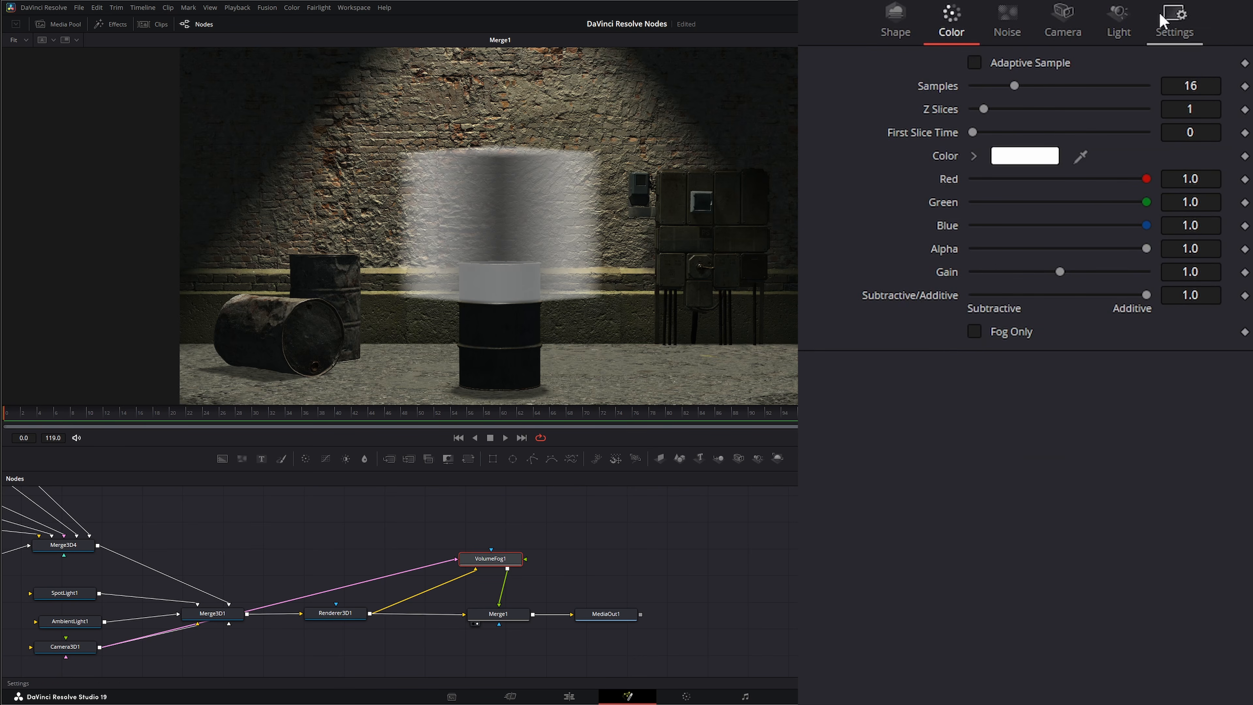
left_click(1117, 20)
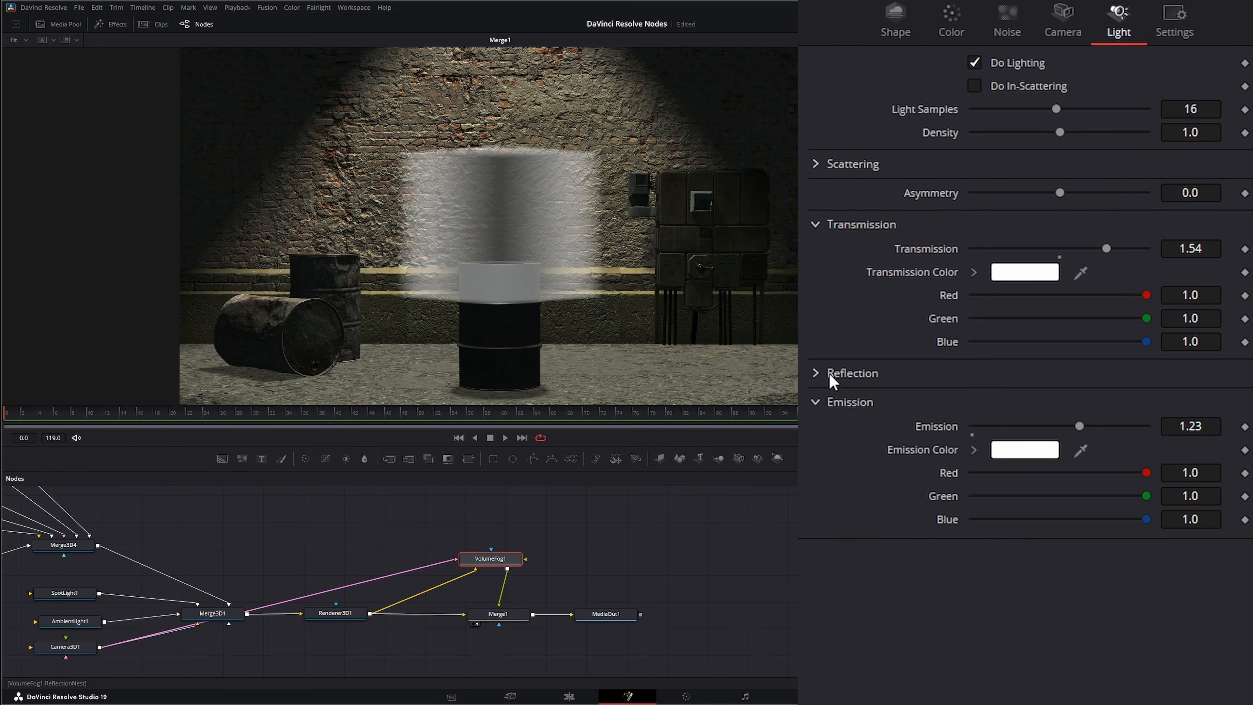
left_click(816, 377)
left_click_drag(1060, 397, 1139, 394)
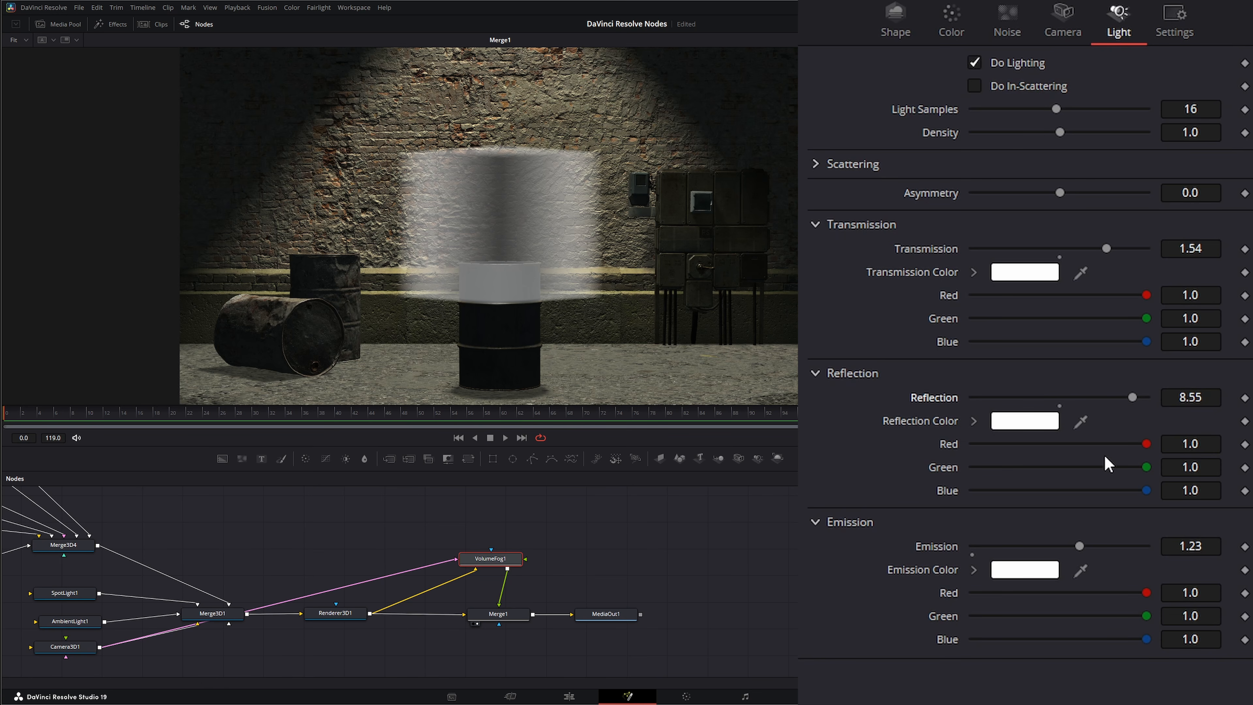
double_click(947, 397)
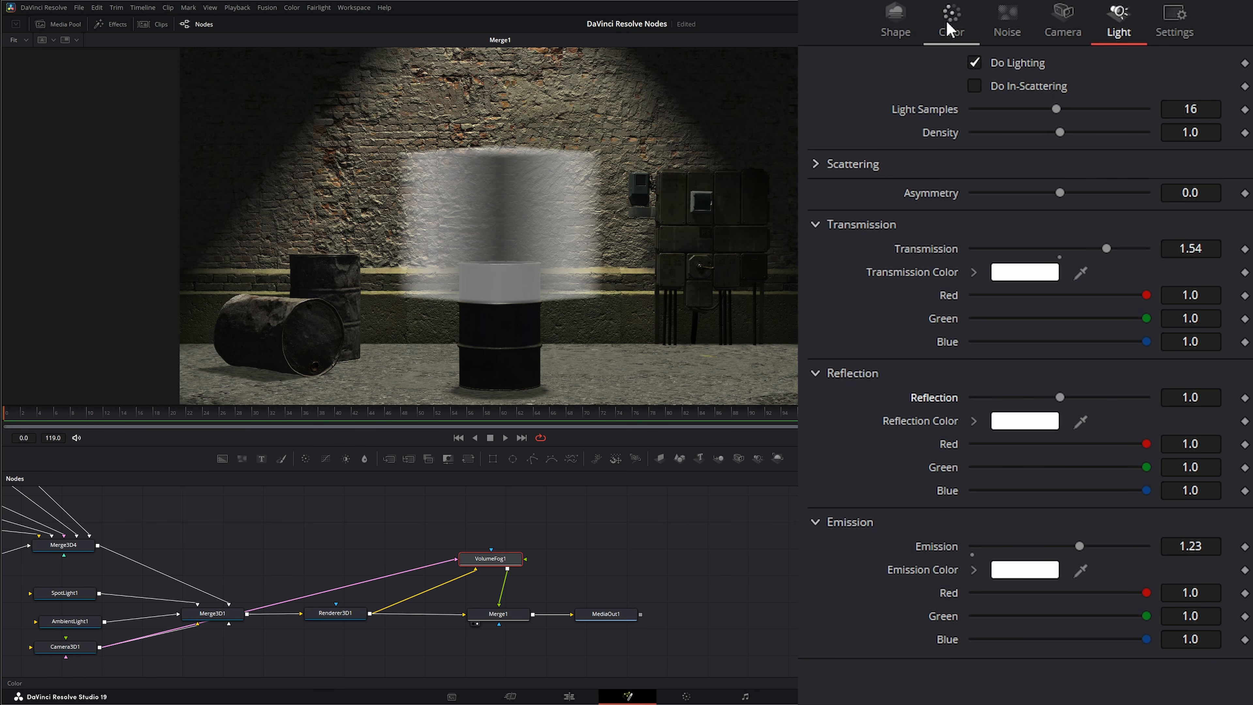
Set the fog noise to Detail 4.76, Gain 4.18 and Brightness 0.47.
left_click(1008, 21)
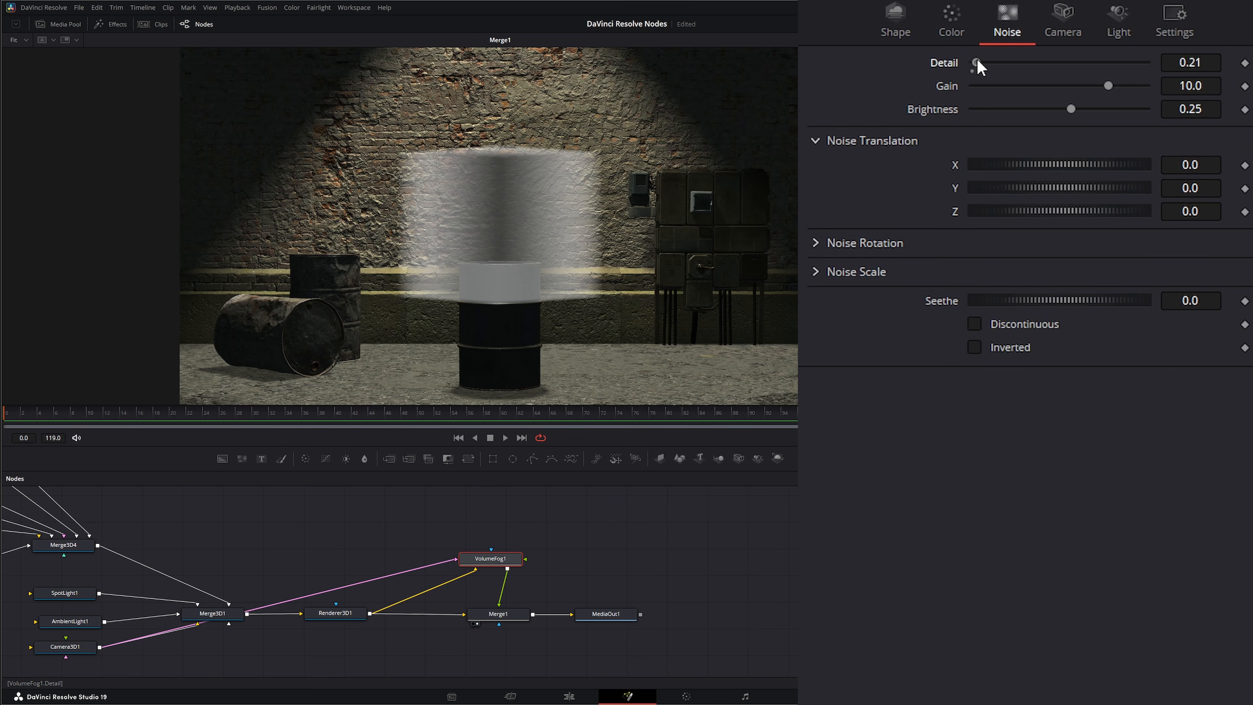
left_click_drag(977, 62, 1057, 74)
mouse_move(1107, 86)
left_mouse_down()
mouse_move(1062, 93)
mouse_move(1131, 91)
mouse_move(1094, 87)
left_mouse_up()
mouse_move(1071, 110)
left_mouse_down()
mouse_move(1090, 116)
mouse_move(1057, 111)
mouse_move(1079, 109)
left_mouse_up()
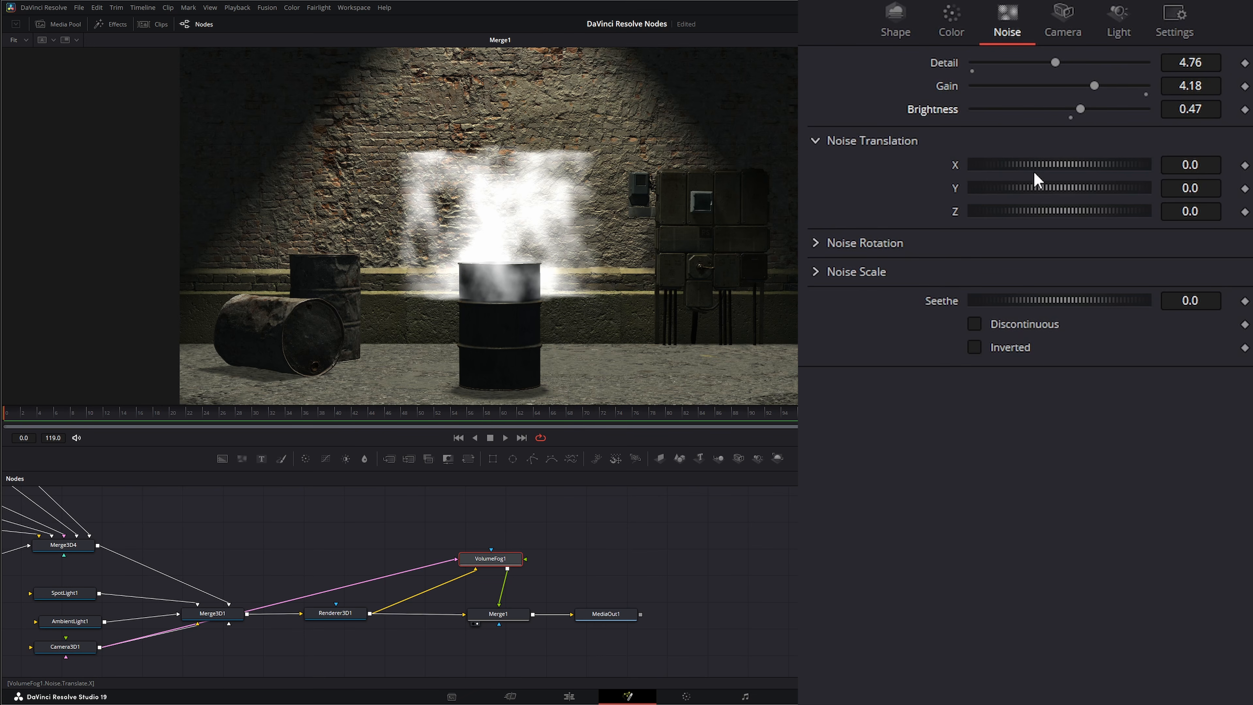
Try a Noise Translation of X 0.61, Y 2.83 and Z 2.98, and reset all three axes to 0.0.
left_click_drag(1054, 164, 1099, 188)
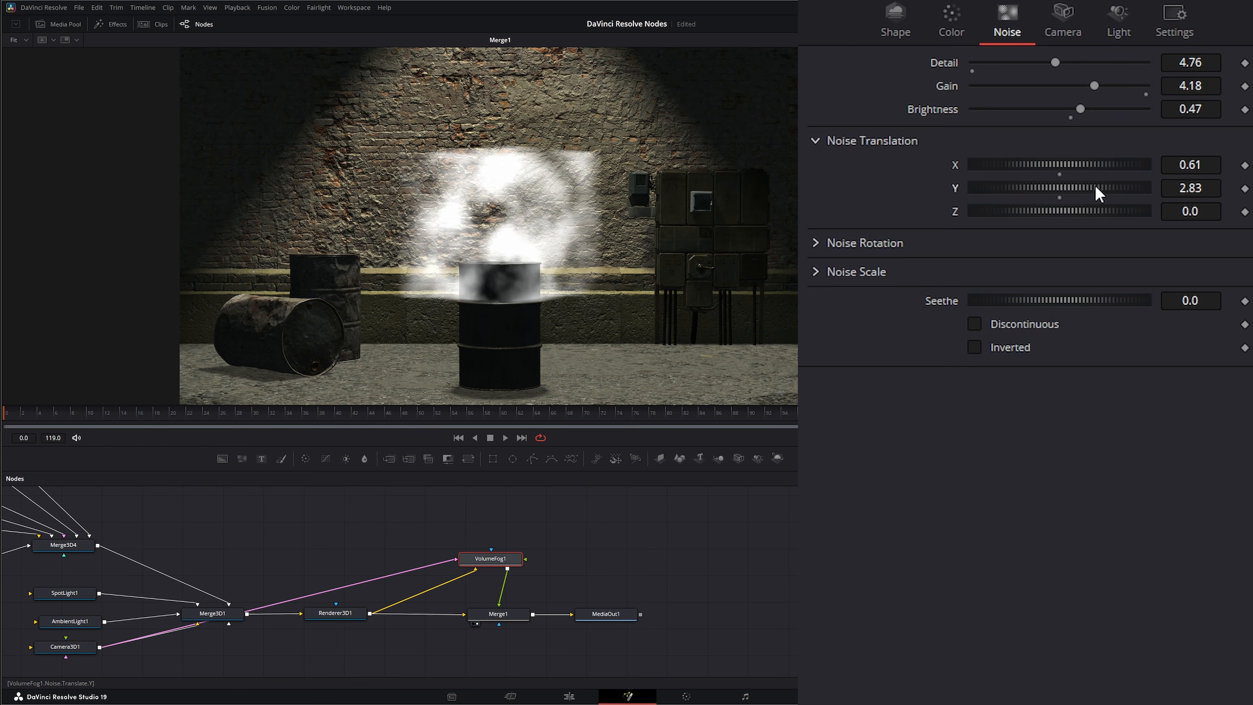
left_click_drag(1037, 216, 1092, 212)
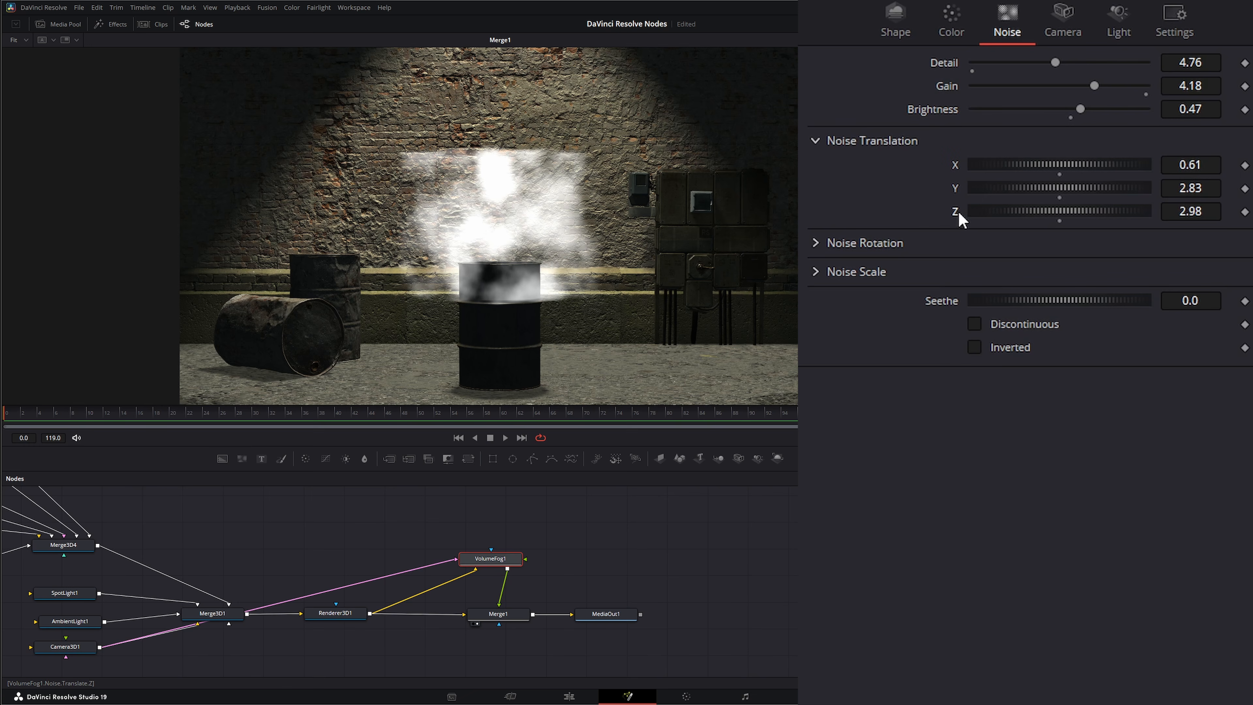
double_click(956, 186)
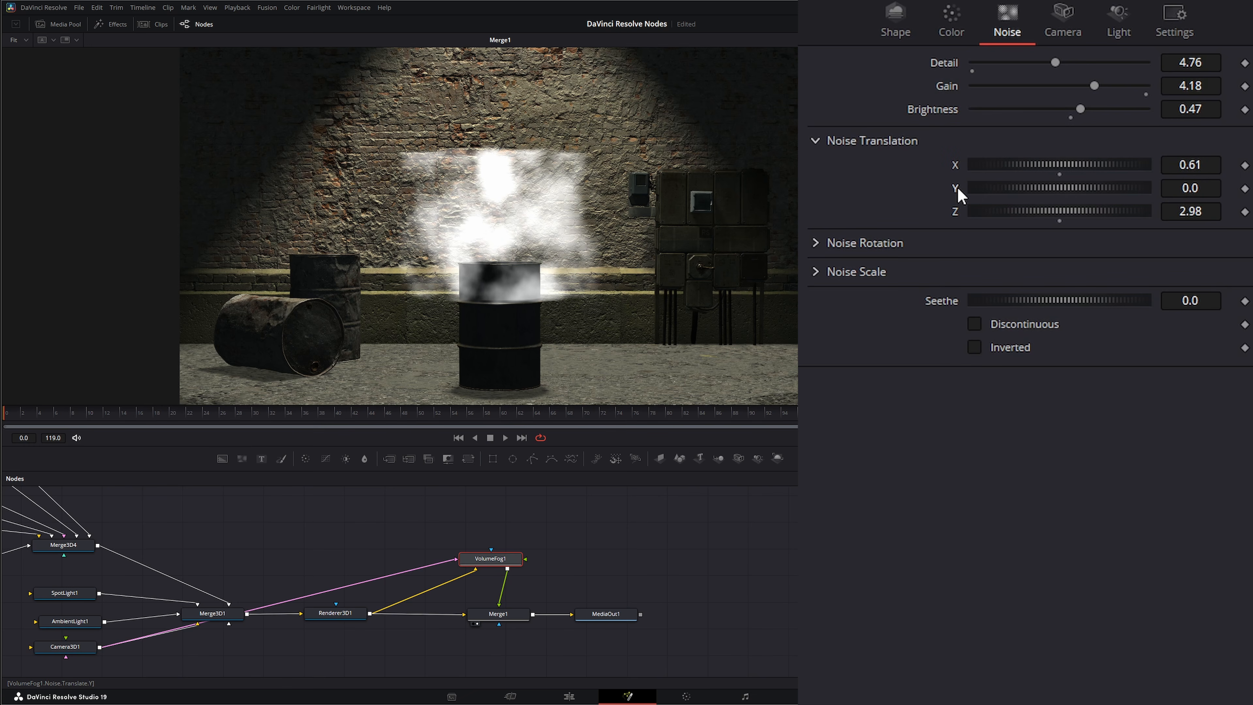
double_click(956, 164)
double_click(955, 212)
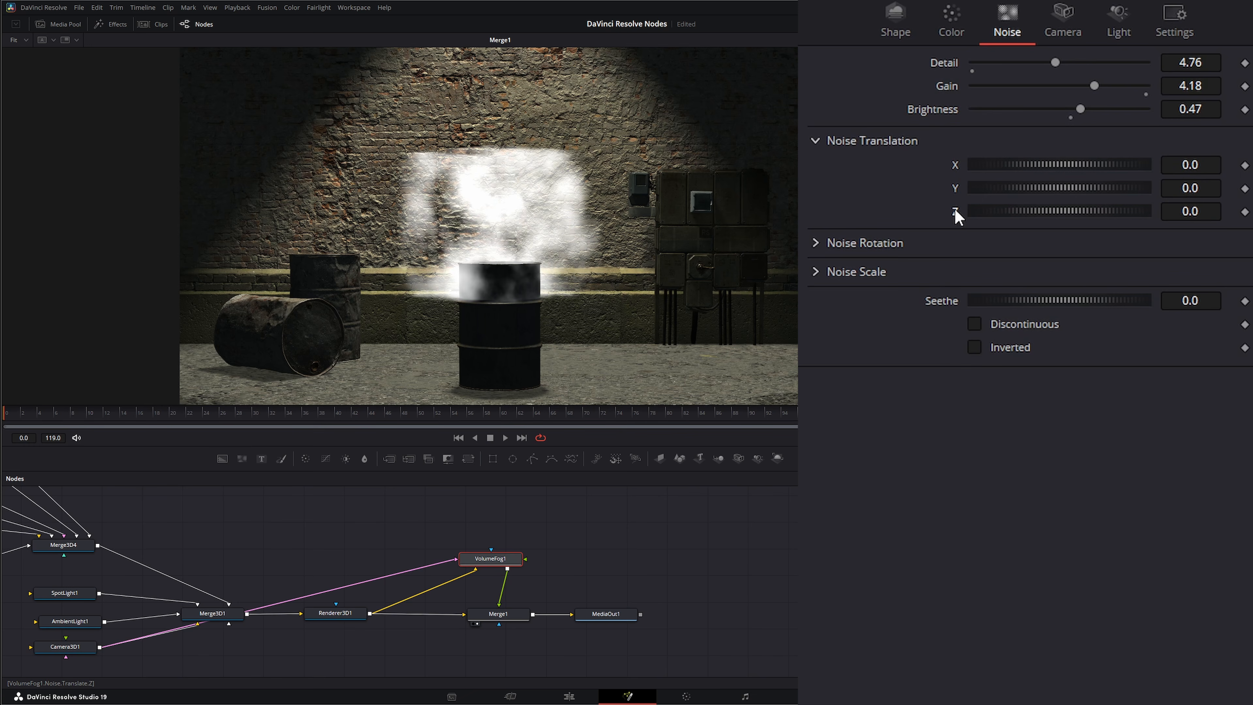
Try a Noise Rotation of X 103.6 and Y 158.2, and reset all axes to 0.0.
left_click(816, 243)
left_click_drag(1008, 288, 1116, 340)
double_click(955, 336)
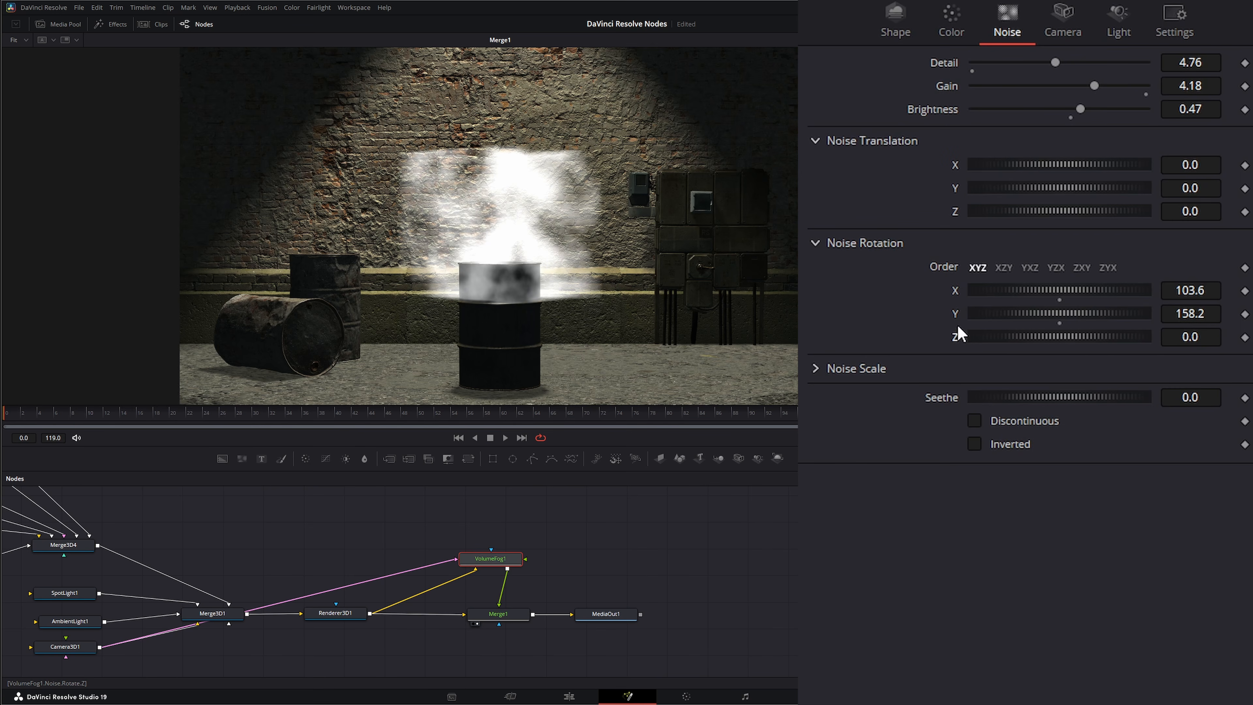
double_click(956, 312)
double_click(955, 290)
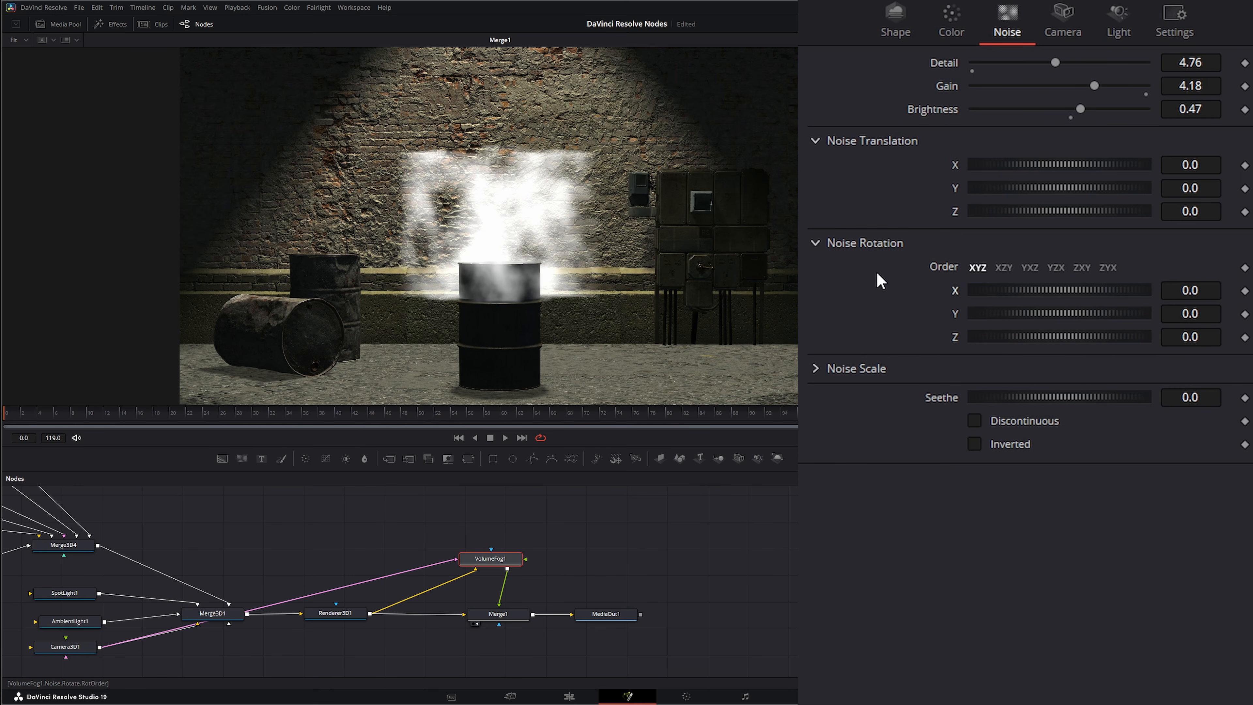
left_click(815, 242)
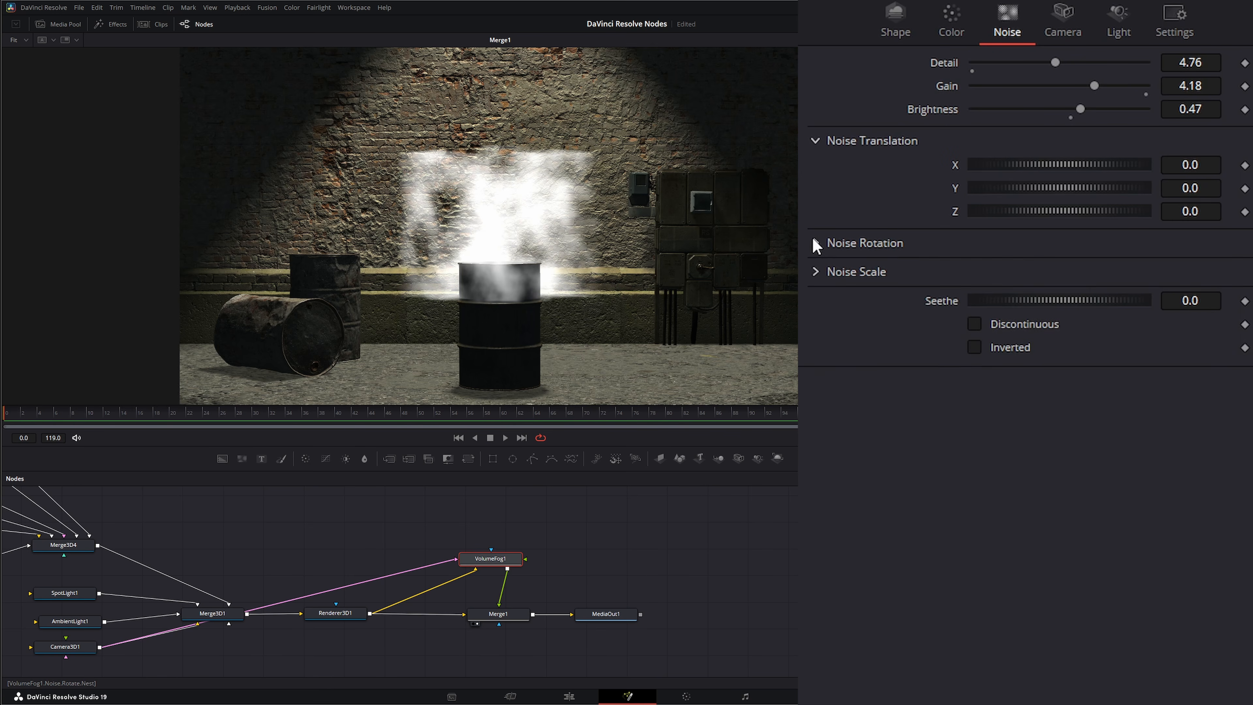
Set the Noise Scale to 0.82, testing separate axes and restoring Lock X/Y/Z.
left_click(816, 271)
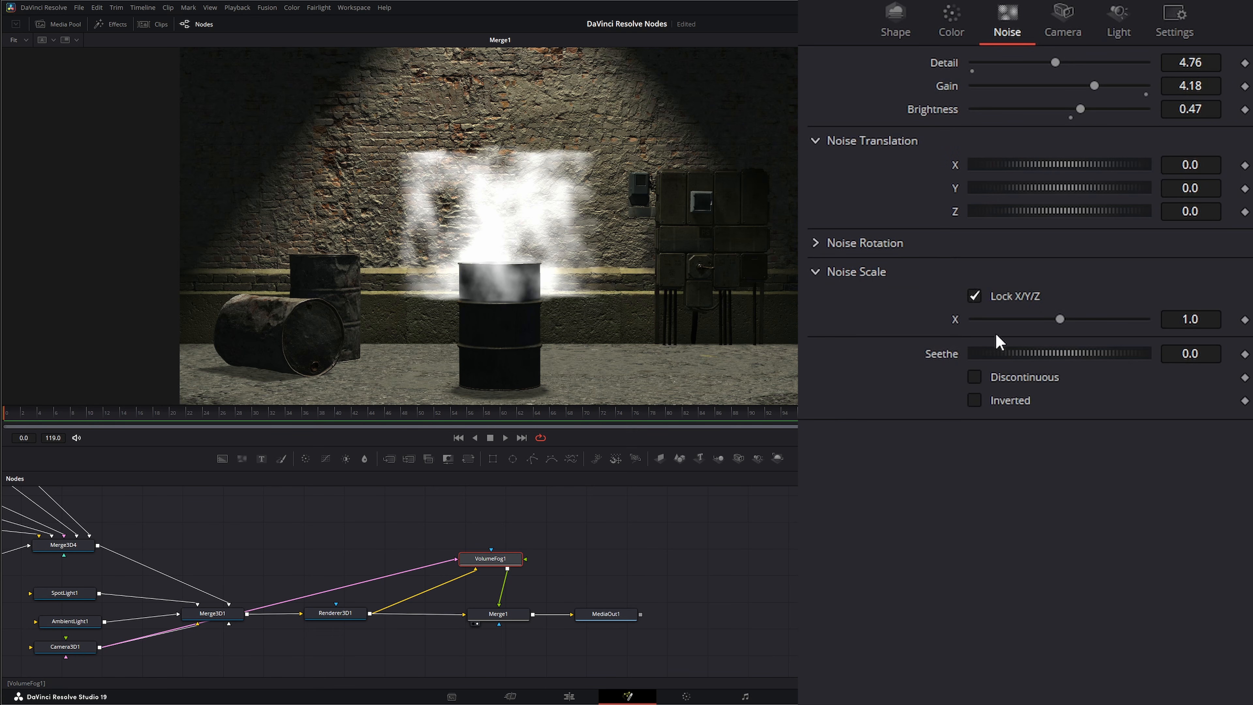
mouse_move(1066, 318)
left_mouse_down()
mouse_move(1093, 319)
mouse_move(1045, 318)
left_mouse_up()
left_click(974, 297)
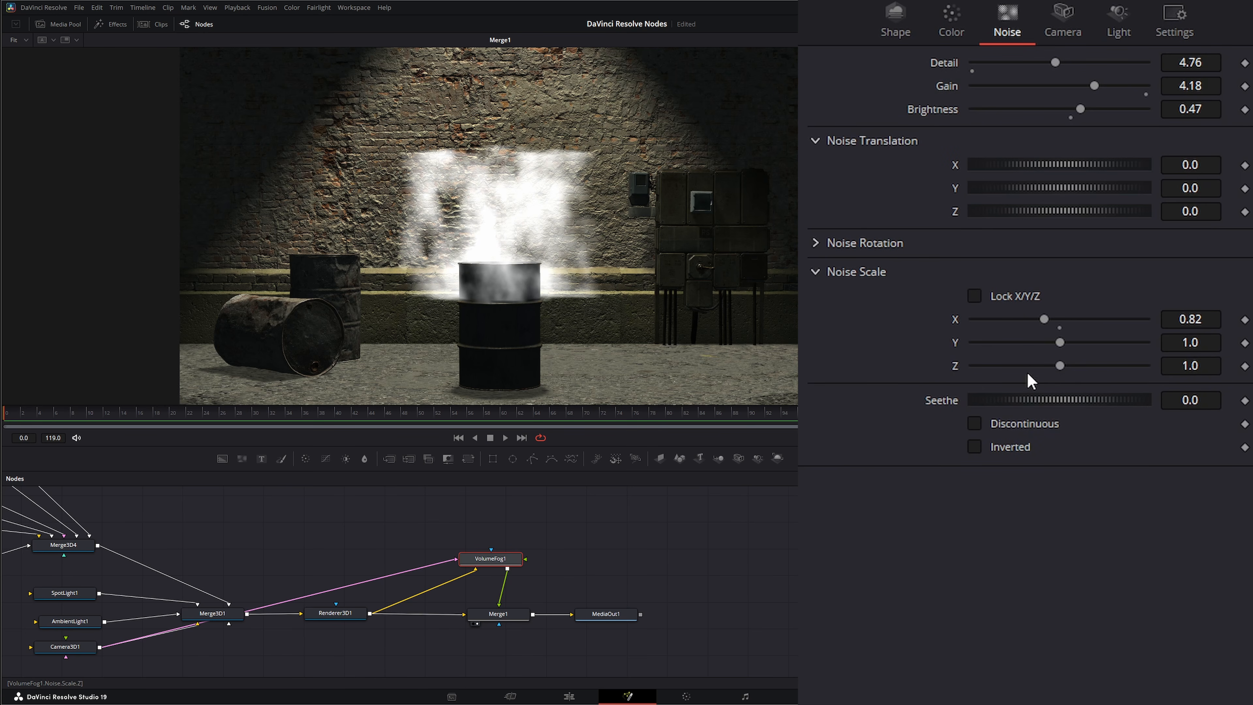
left_click(974, 298)
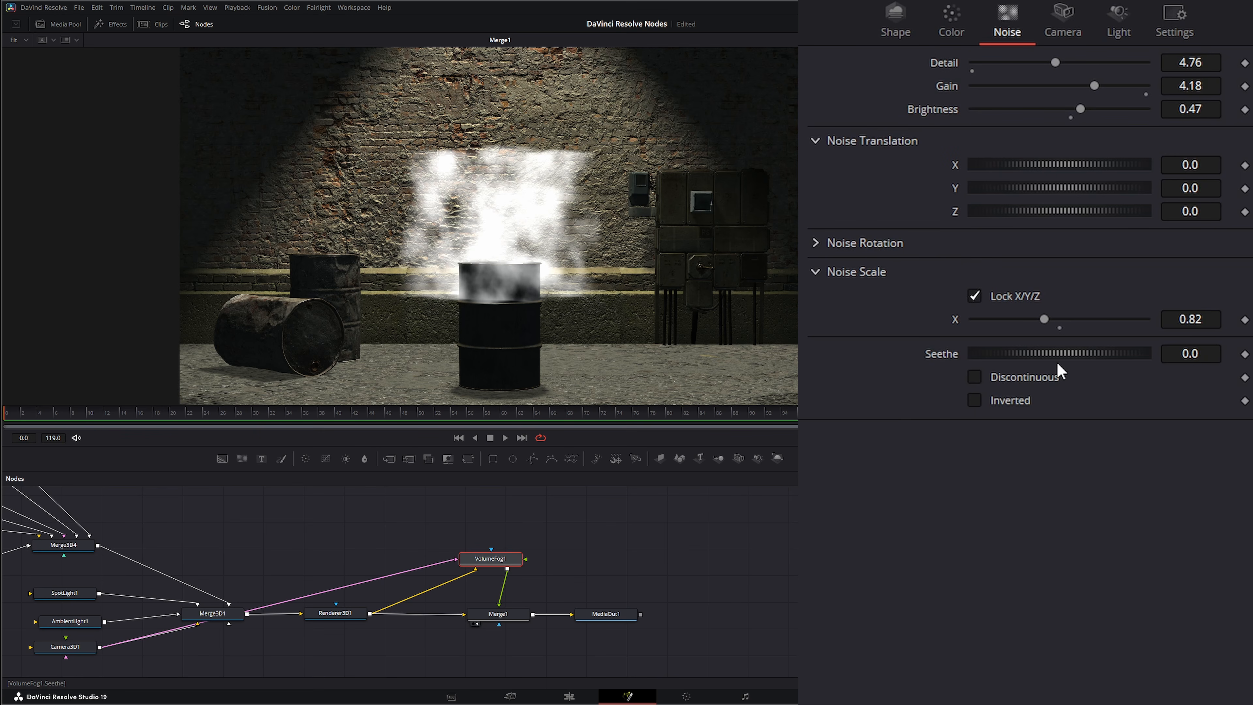
Try the fog noise's Seethe at 4.8, and reset it to 0.0.
left_click_drag(1031, 354, 1118, 350)
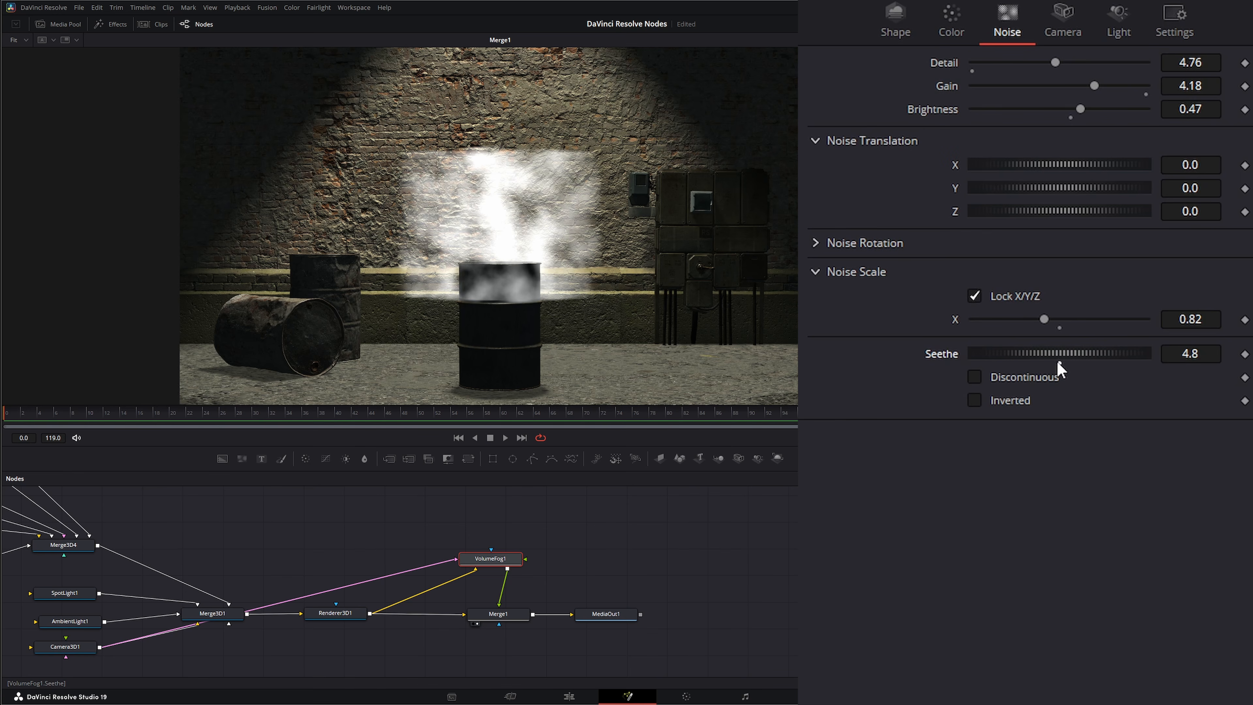
double_click(948, 354)
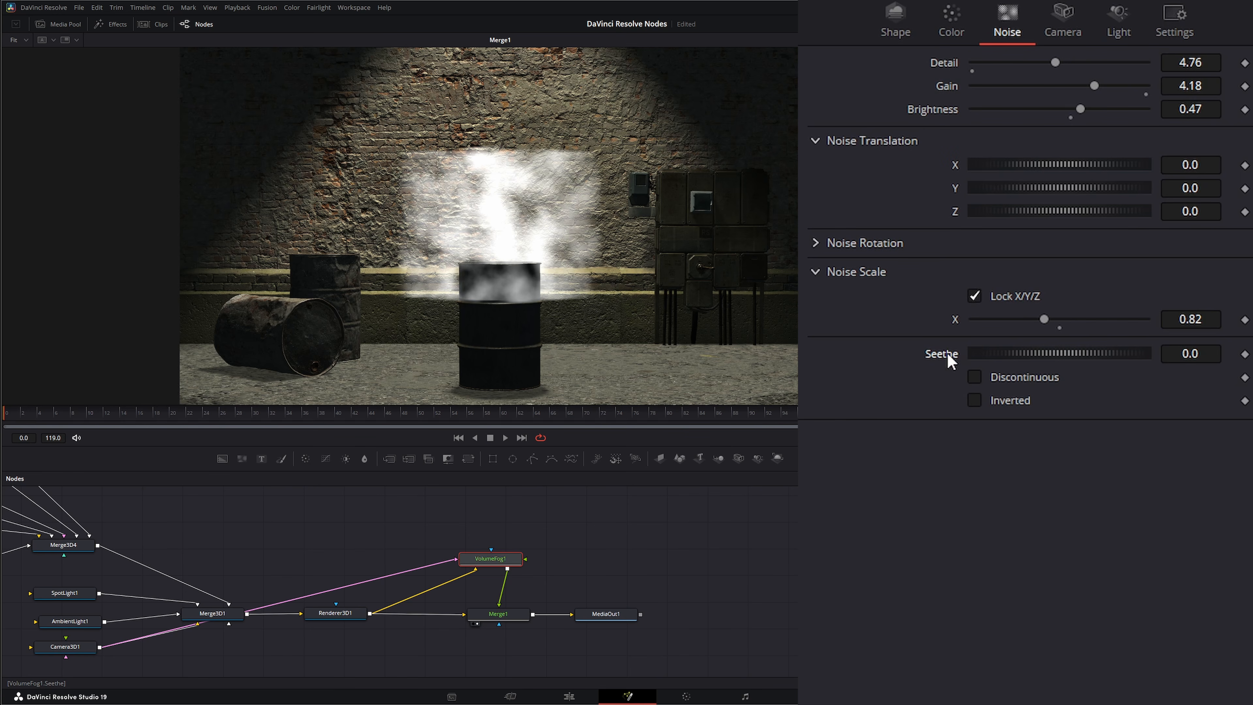
Test the Discontinuous noise option, turn it back off, and enable Inverted for the fog noise.
left_click(975, 378)
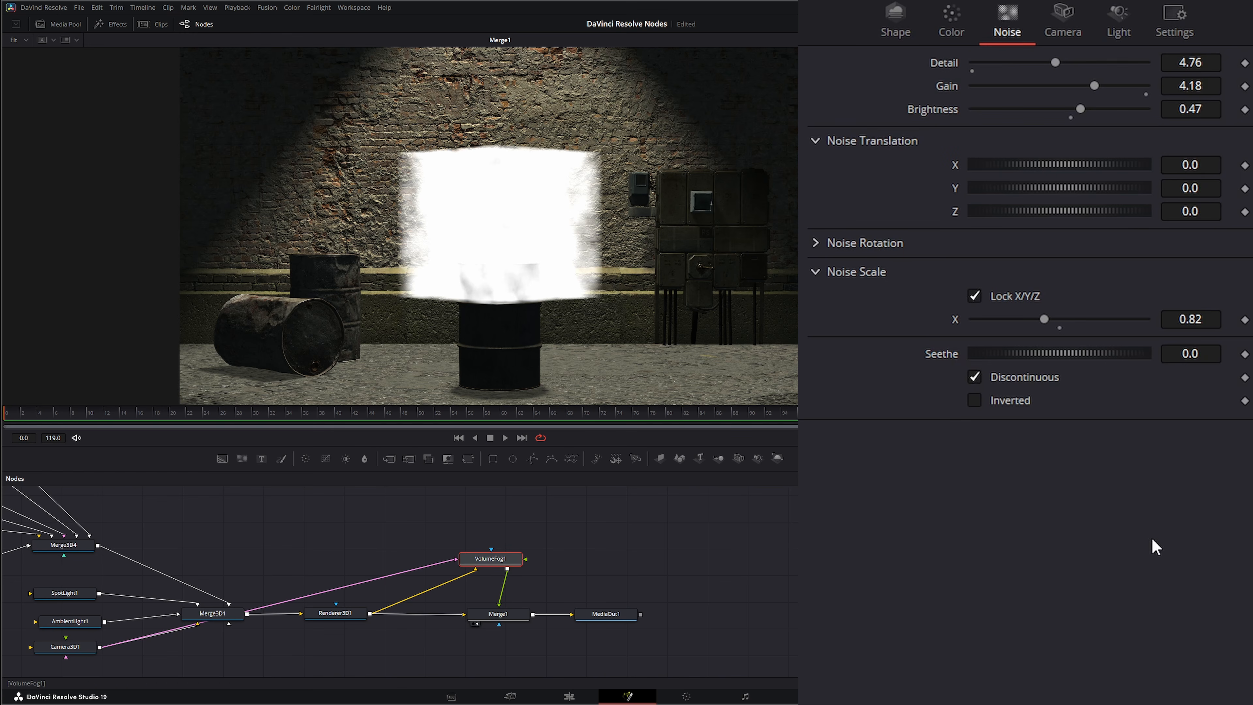
left_click(976, 379)
left_click(975, 400)
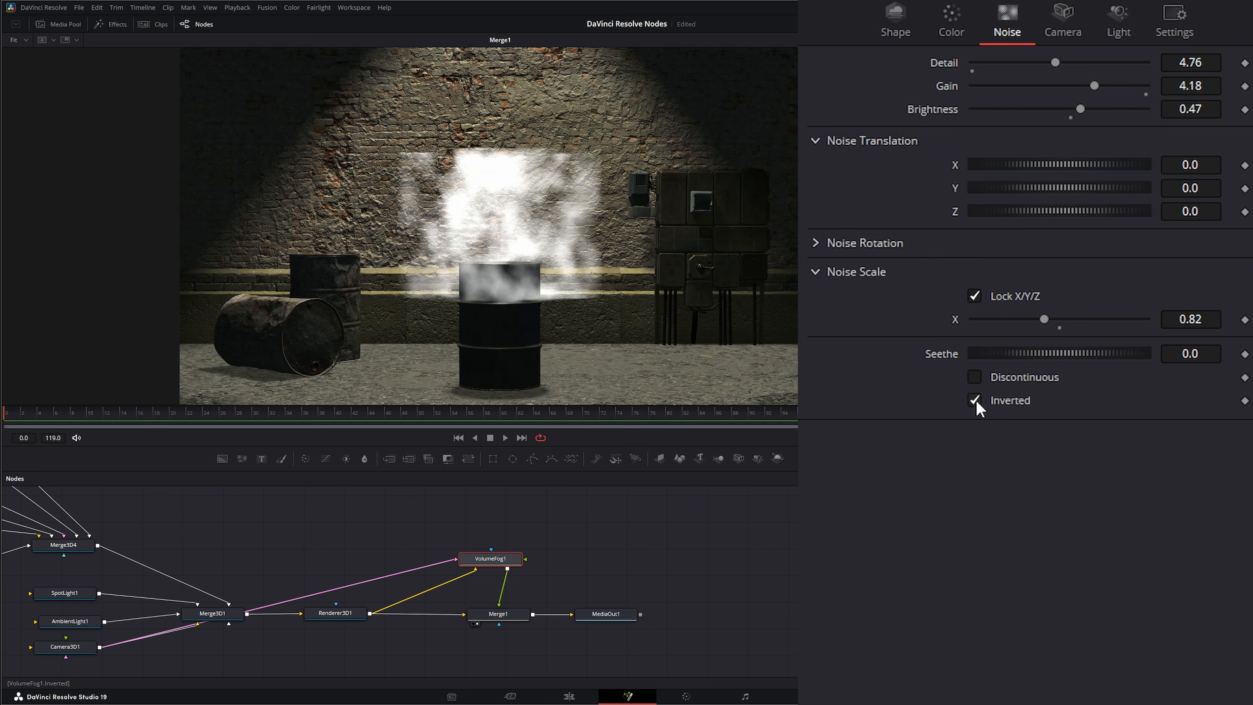
Turn off Inverted for the fog noise and add a Polygon mask node above VolumeFog1.
left_click(975, 401)
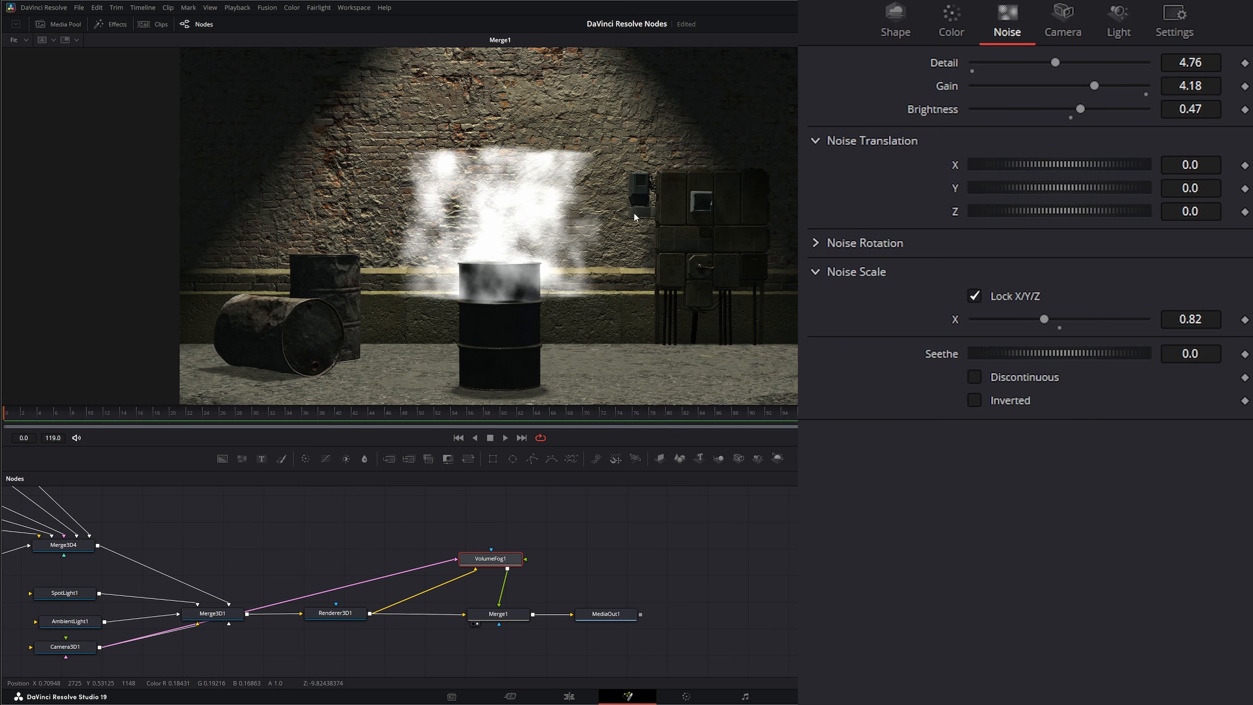
left_click_drag(634, 213, 589, 238)
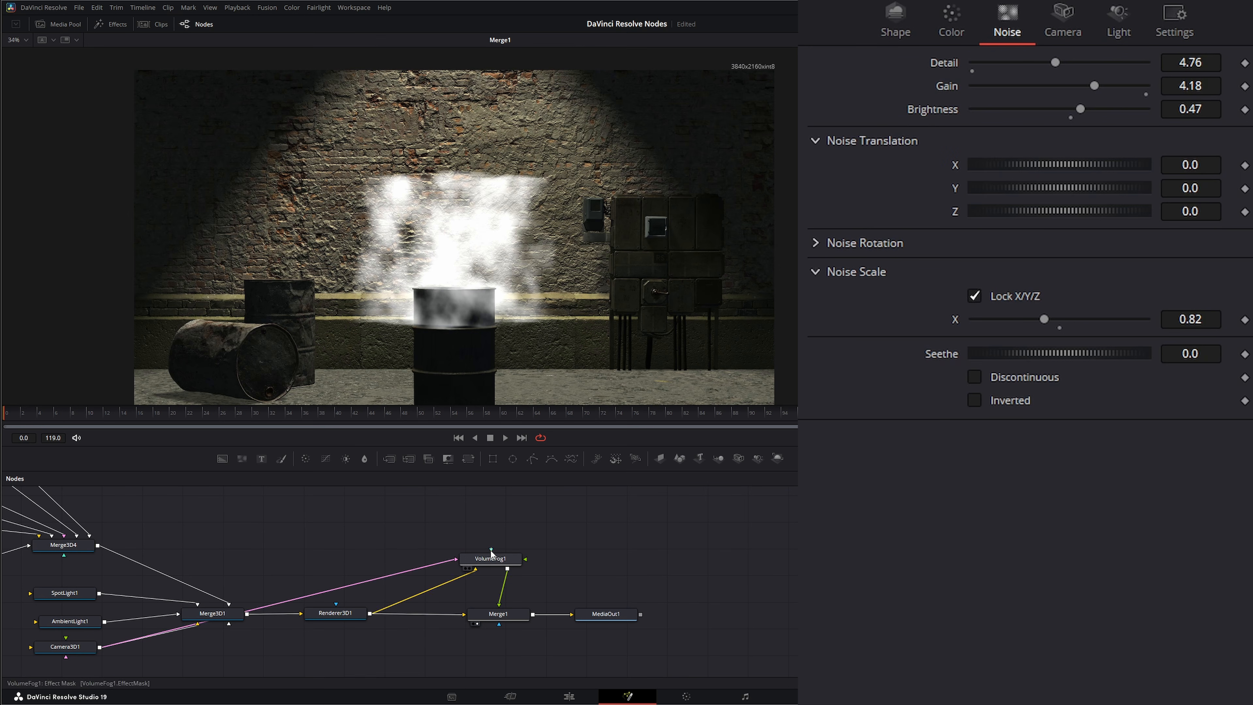
left_click_drag(490, 549, 480, 500)
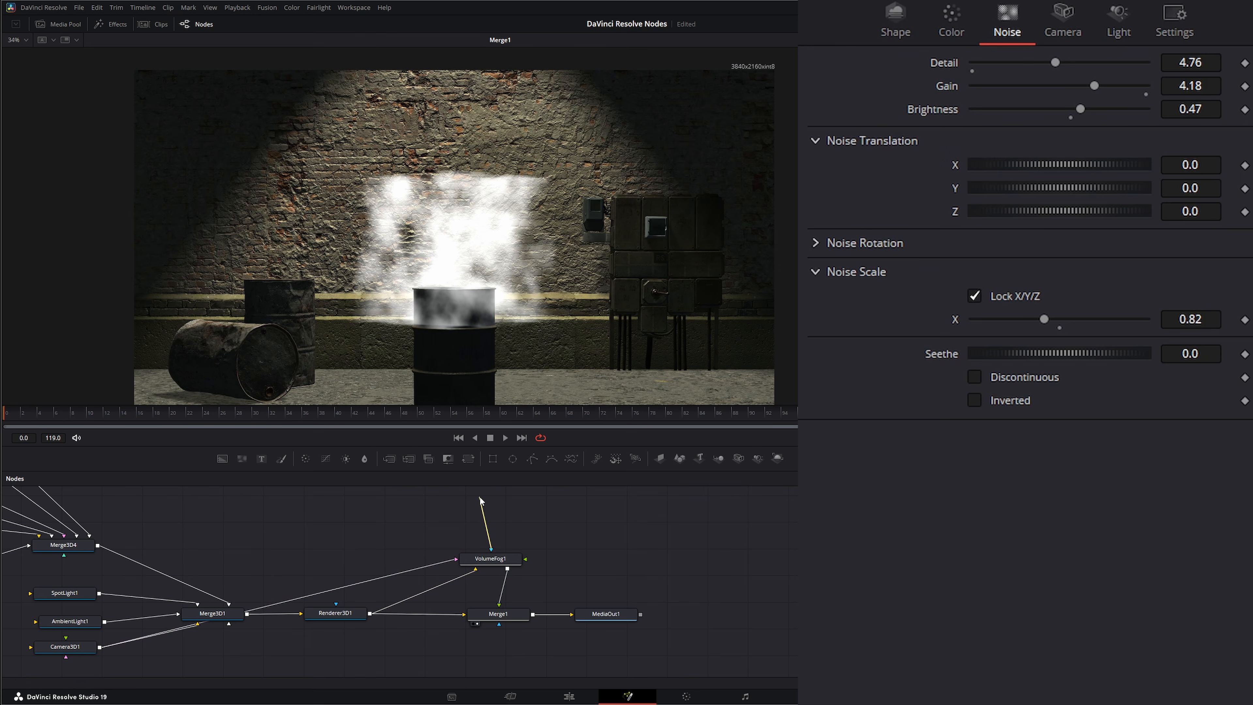
left_click_drag(530, 350, 421, 303)
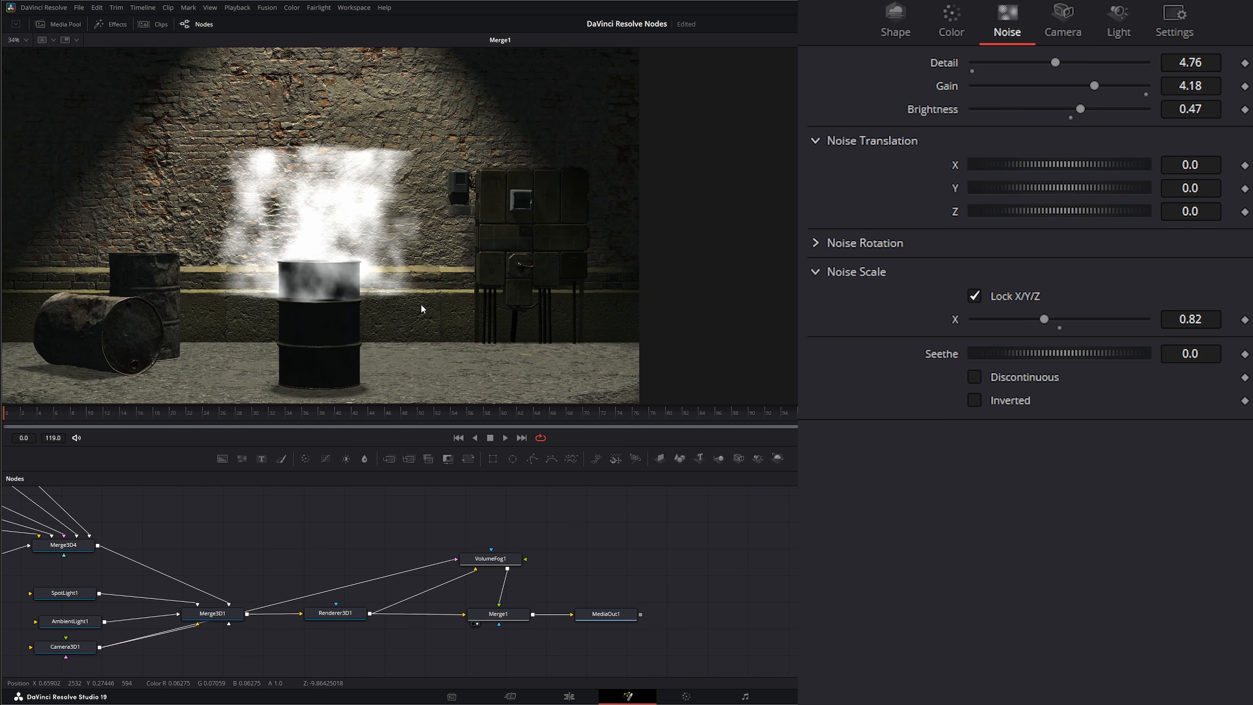
left_click_drag(488, 277, 476, 293)
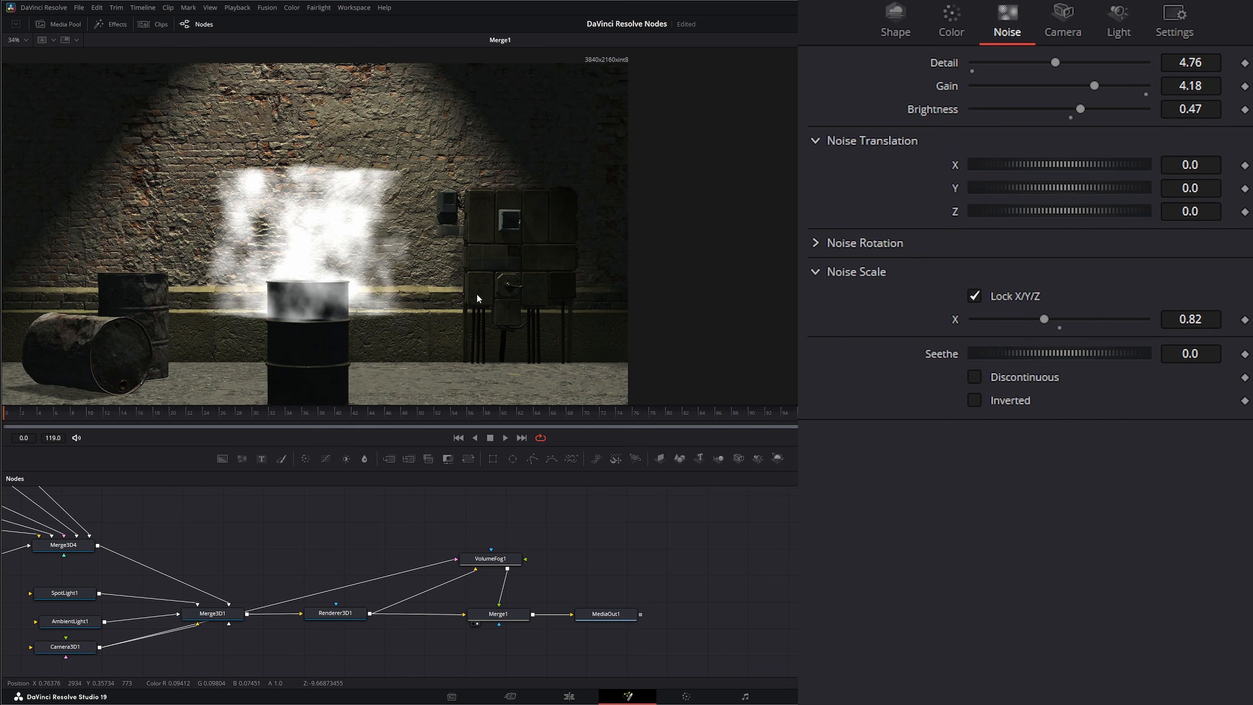
left_click(532, 458)
left_click_drag(476, 514, 465, 522)
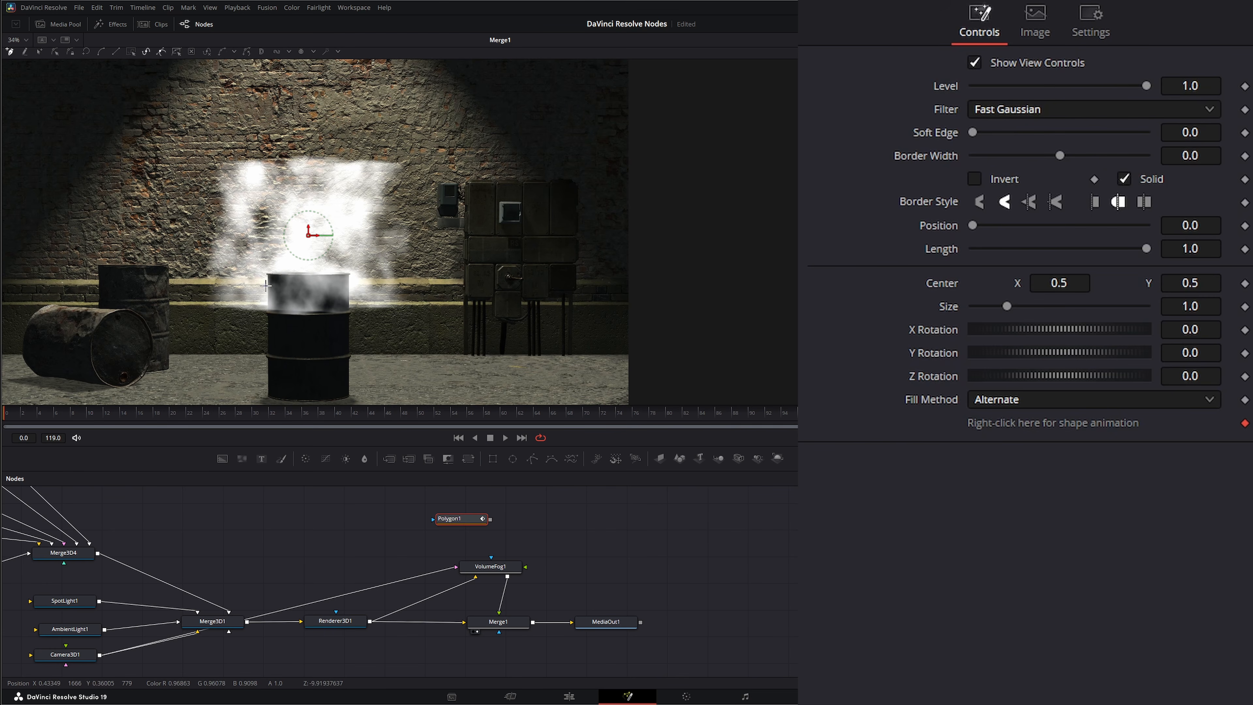
Draw a closed mask flaring from the middle barrel's rim up past the image's upper edge, and connect it to VolumeFog1's effect mask.
left_click(268, 275)
left_click(259, 192)
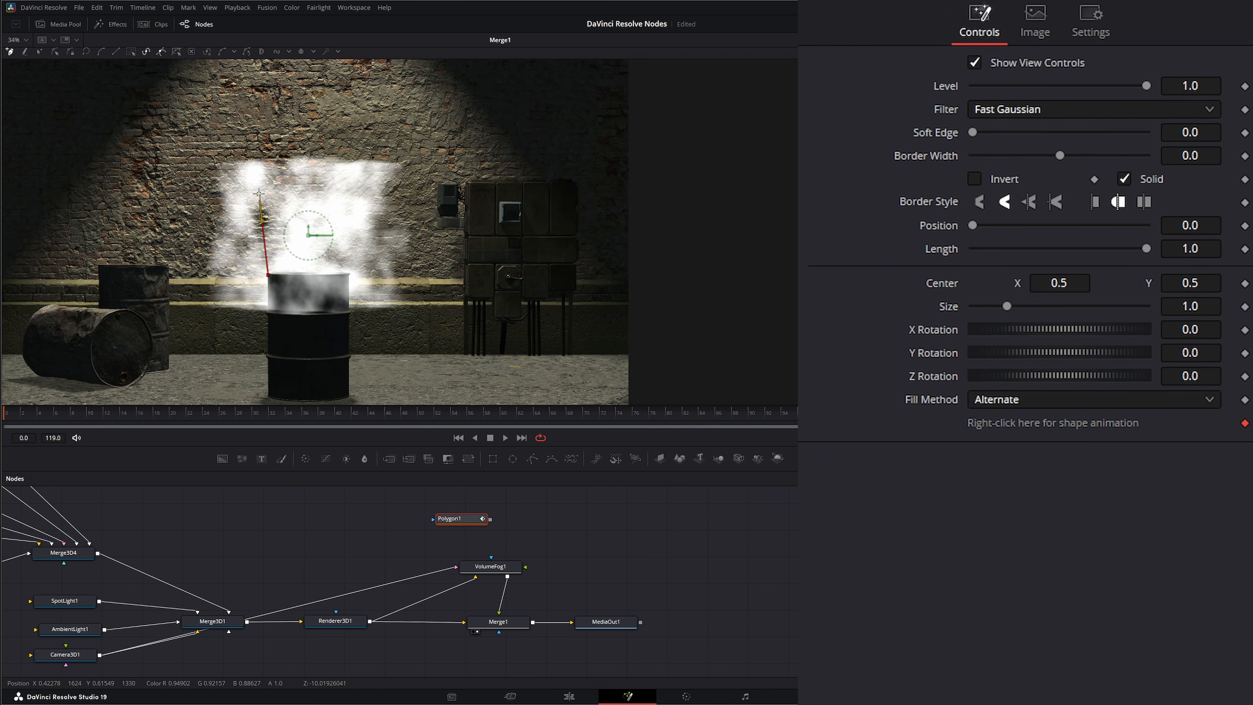
left_click(244, 81)
left_click_drag(245, 75, 244, 92)
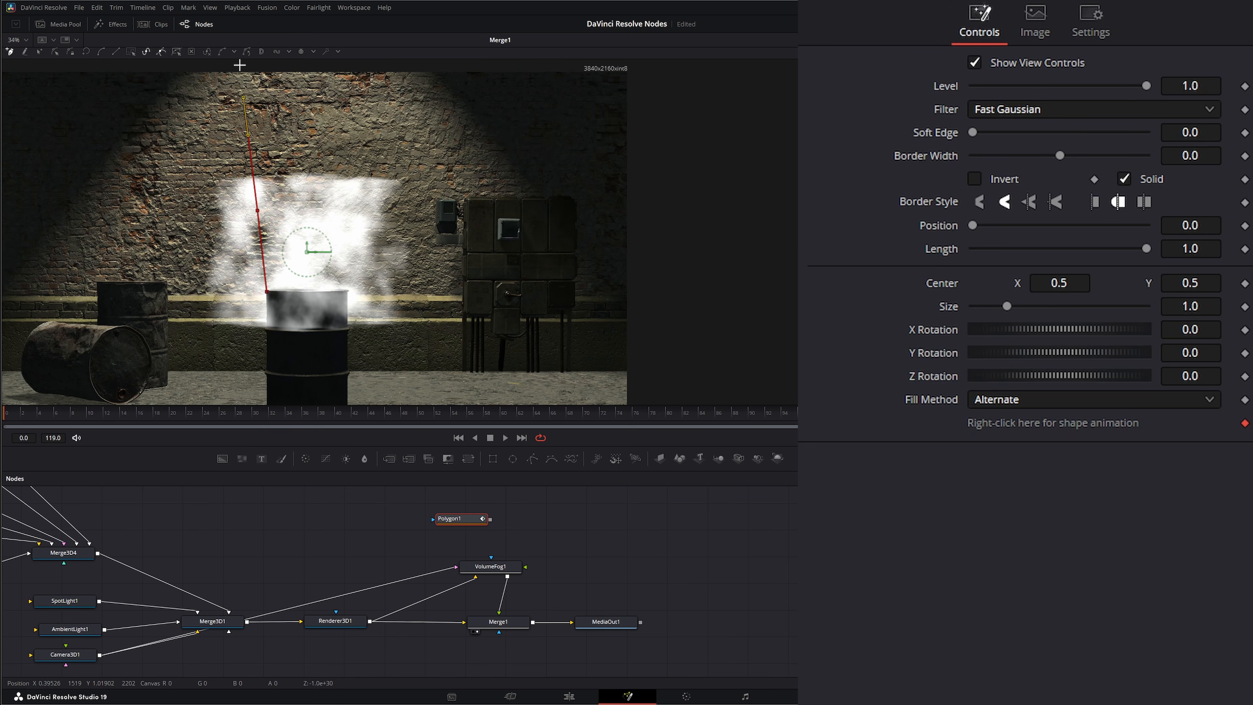
left_click(416, 60)
left_click(396, 162)
left_click(370, 228)
left_click(356, 259)
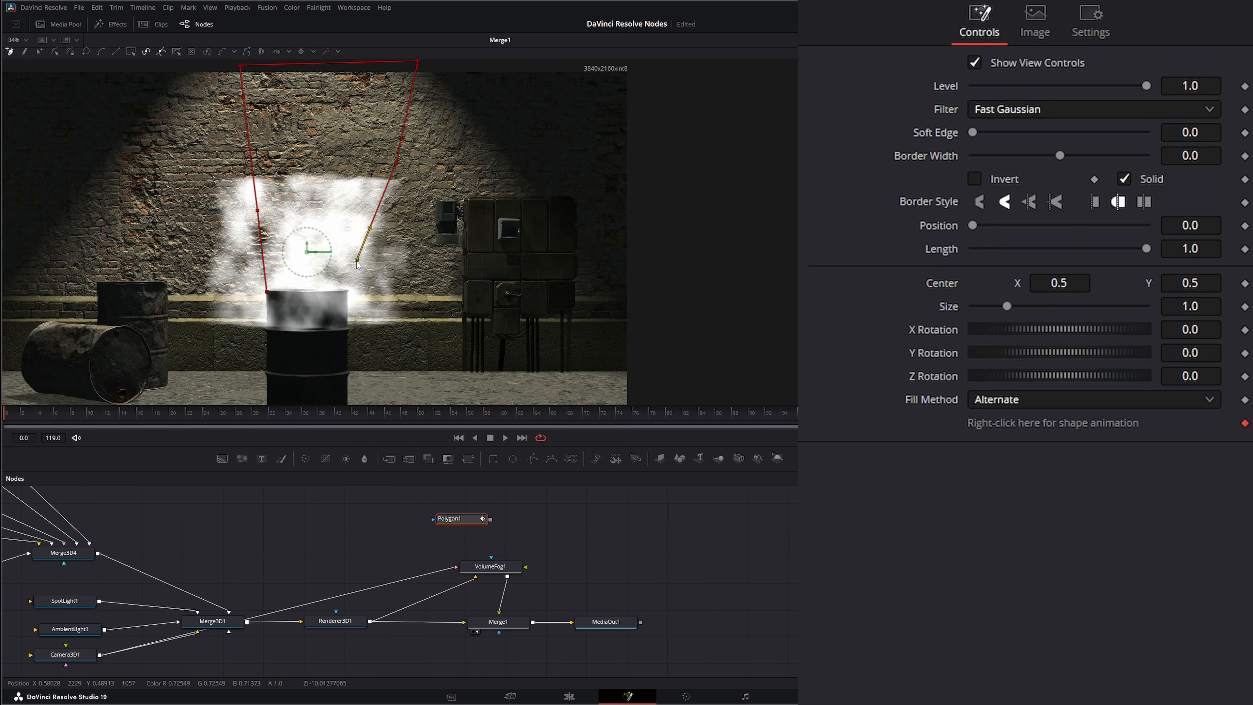
left_click(346, 292)
left_click(327, 298)
left_click(284, 298)
left_click(271, 295)
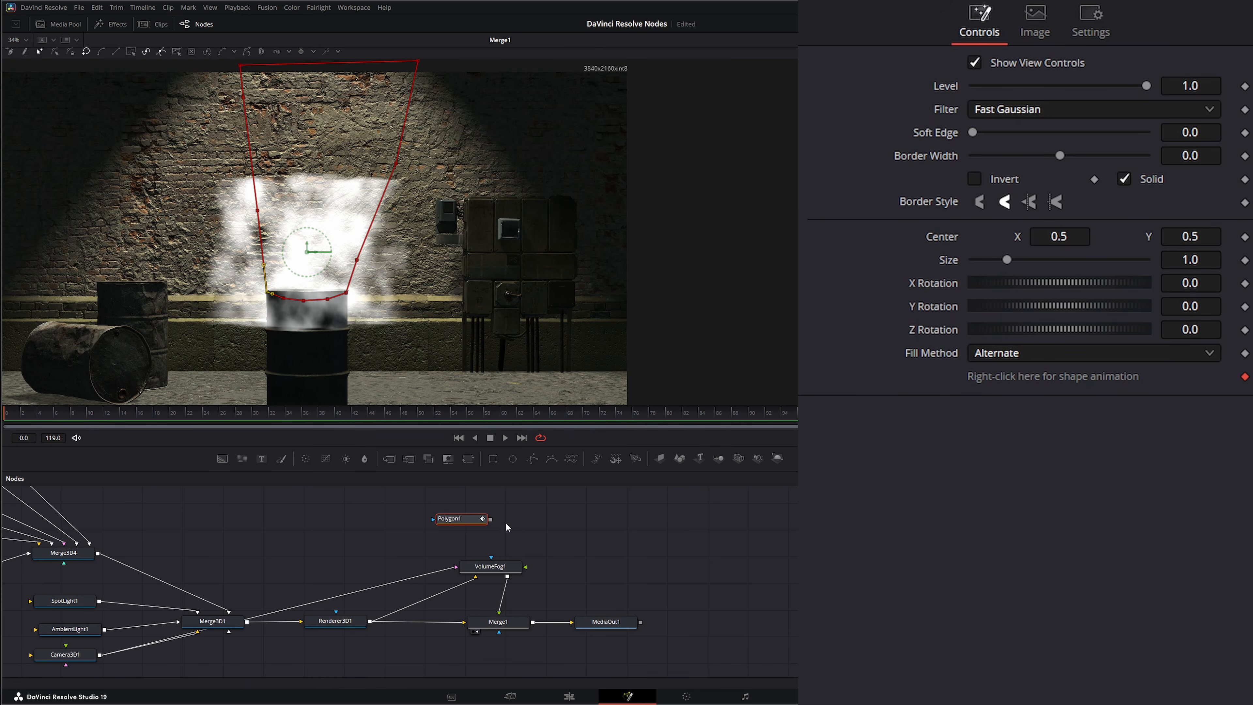
left_click_drag(490, 520, 492, 559)
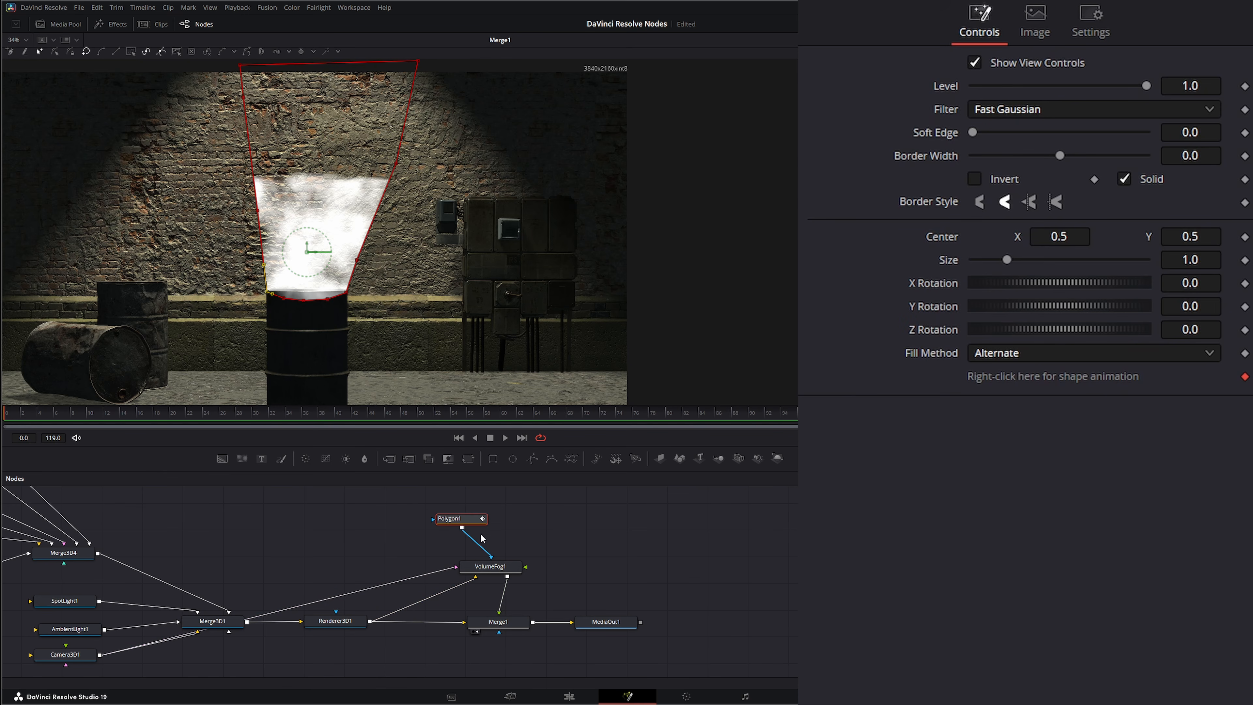
Unlock the fog shape's X/Y/Z scale and increase Y until the fog fills the mask's full height.
left_click(511, 566)
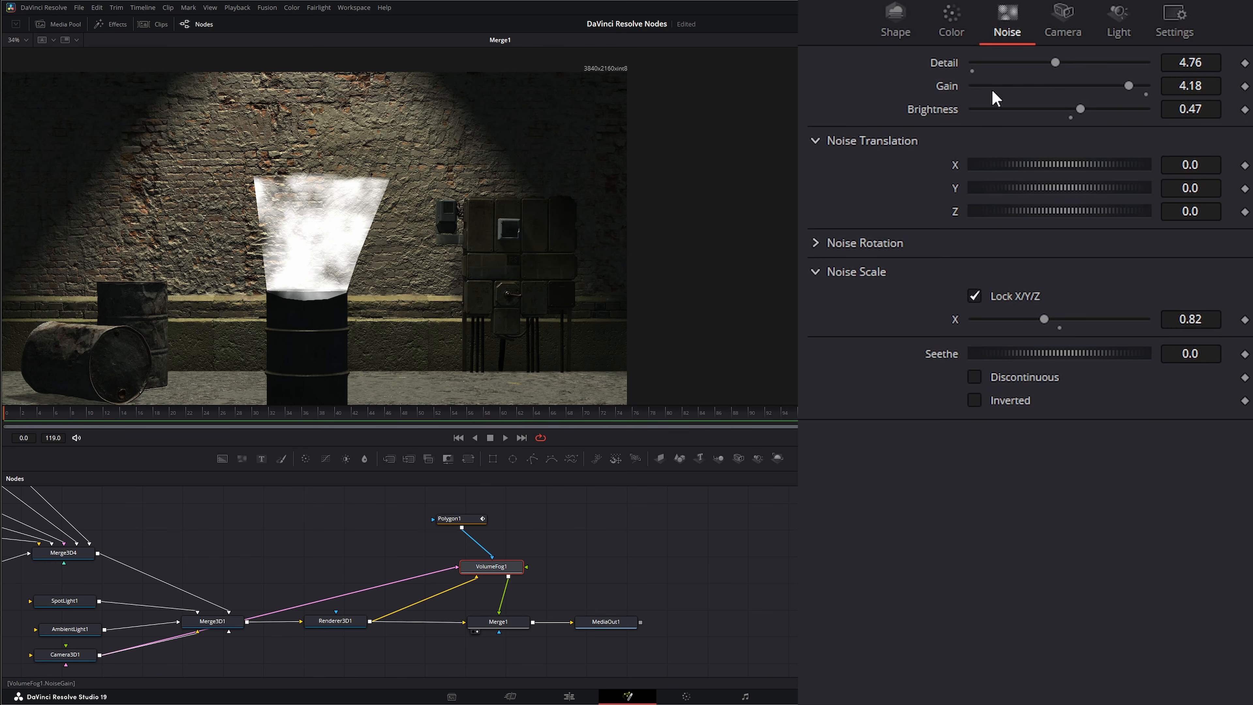
left_click(895, 21)
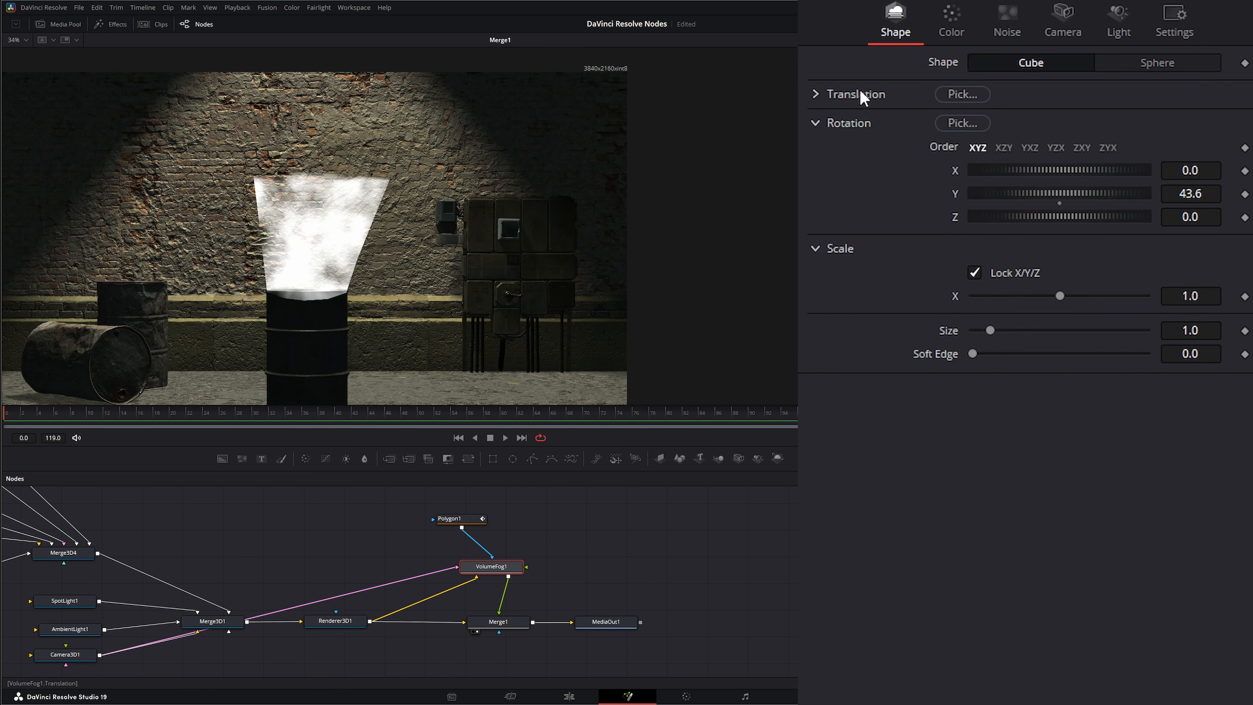
left_click(974, 273)
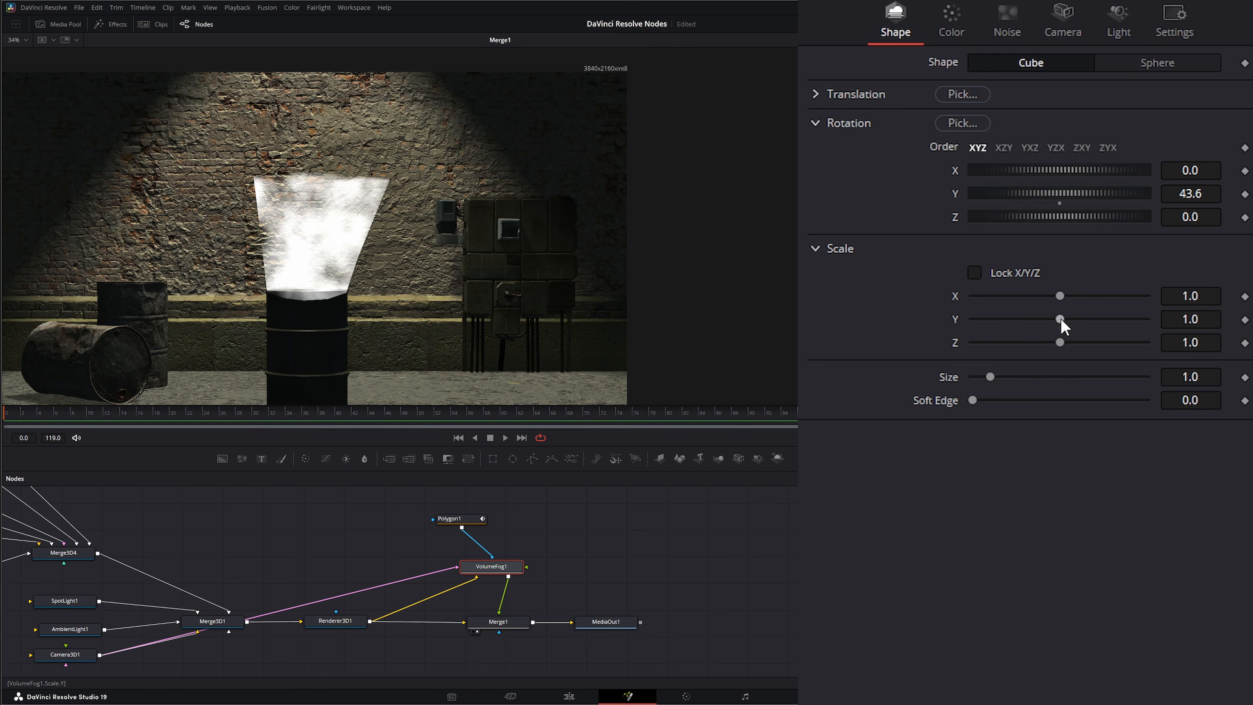
left_click_drag(1061, 319, 1095, 318)
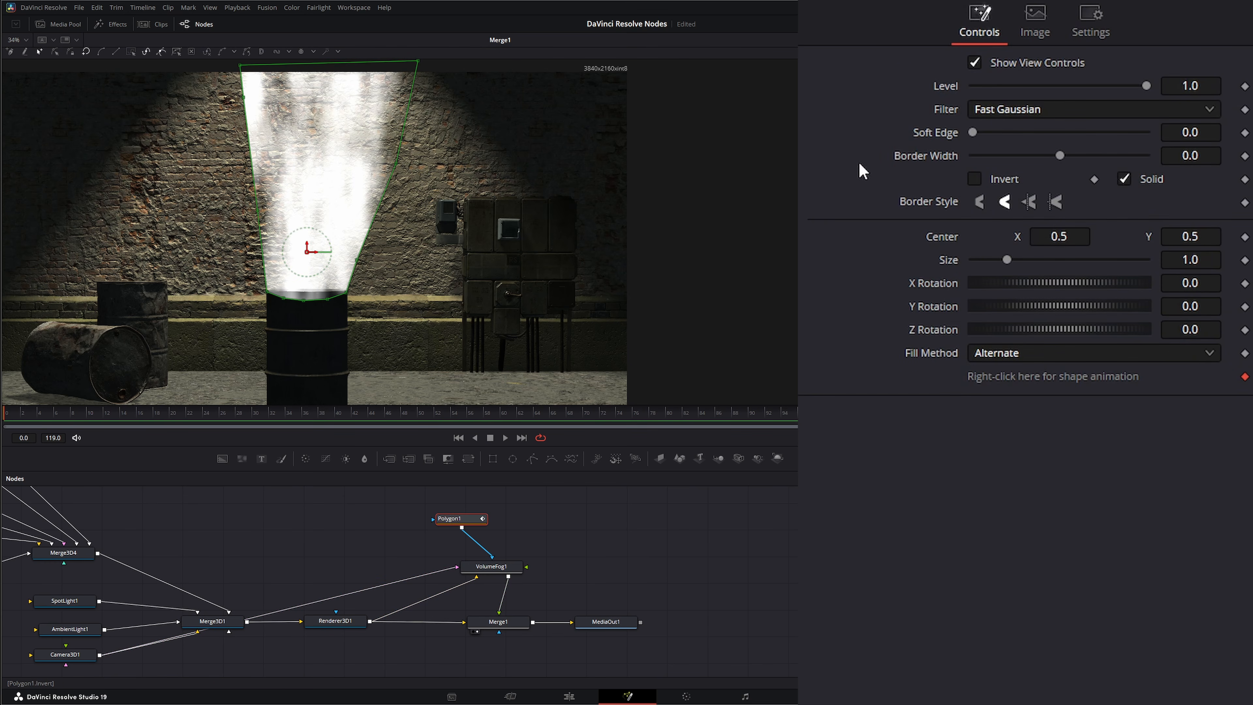
Set the polygon mask's Soft Edge to 0.0214 and move its lower points up slightly to the barrel's rim.
mouse_move(973, 132)
left_mouse_down()
mouse_move(1004, 138)
mouse_move(992, 139)
left_mouse_up()
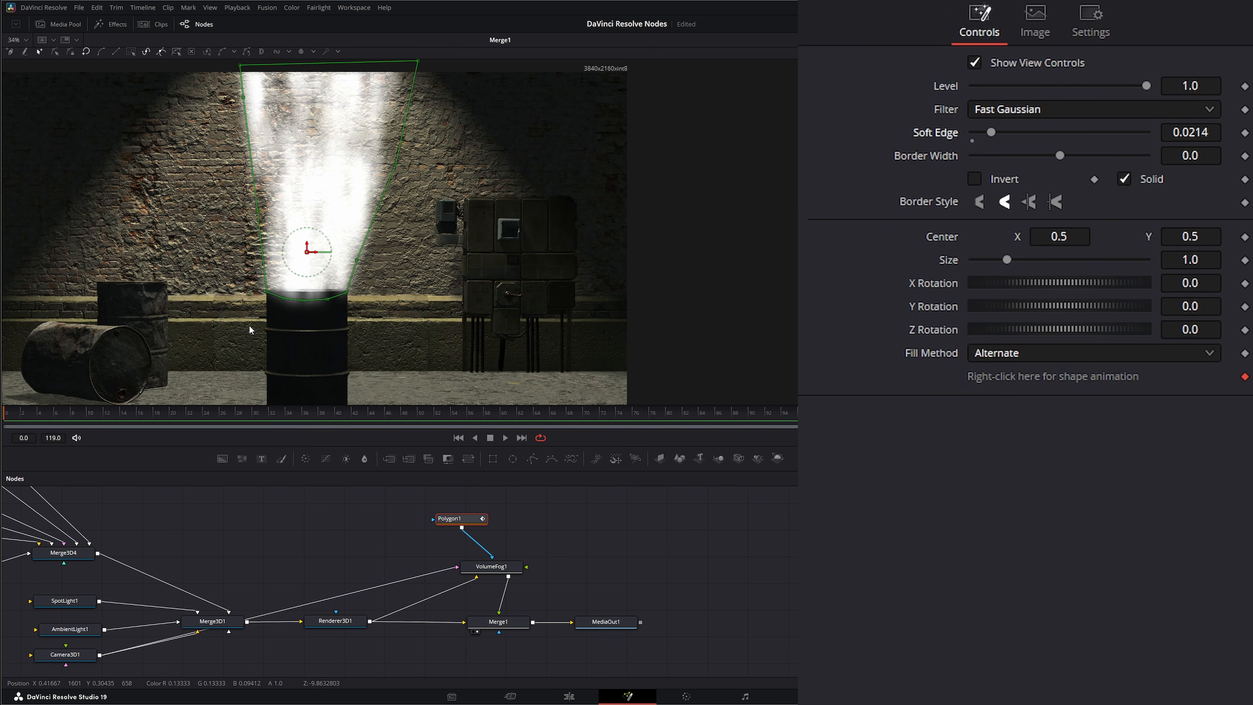
left_click_drag(250, 329, 376, 286)
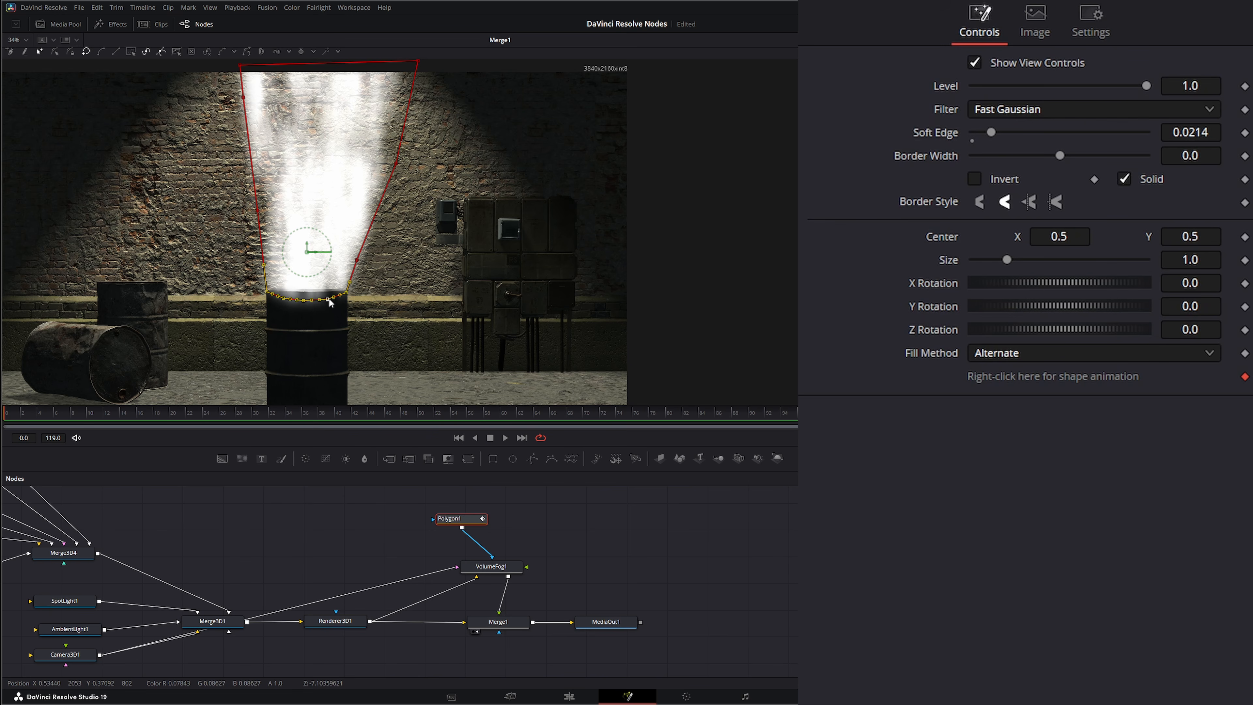
left_click_drag(329, 303, 328, 298)
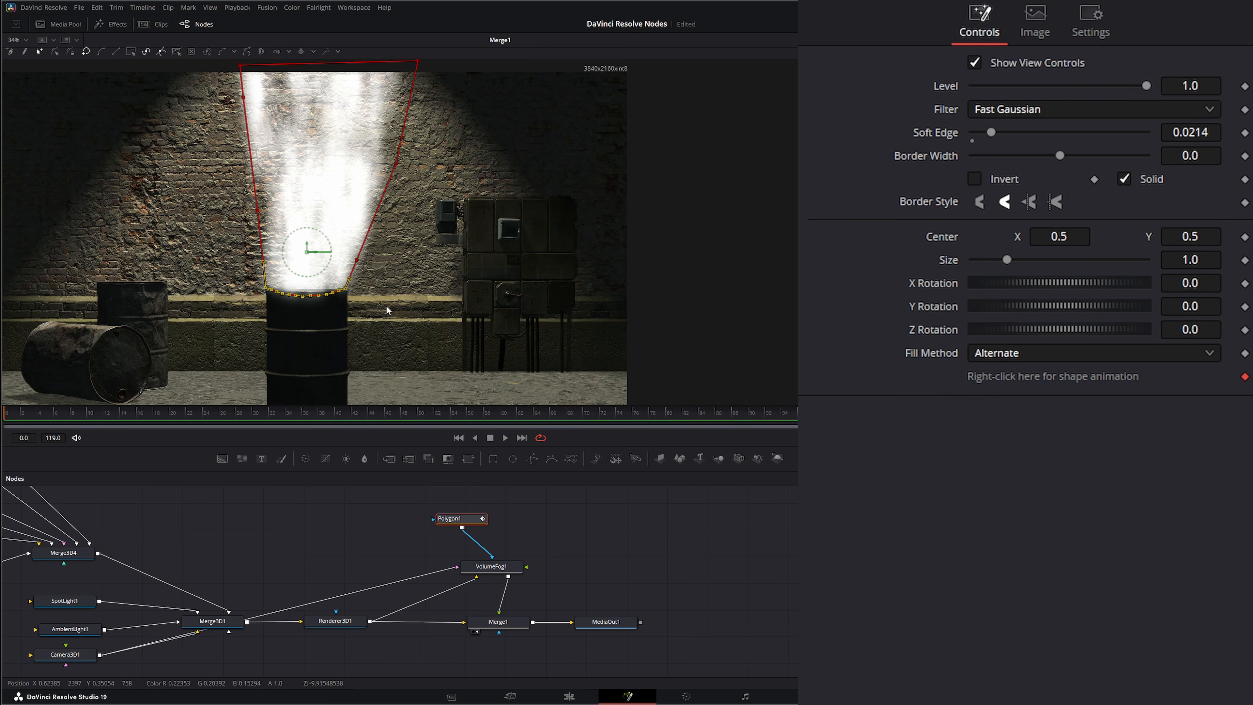
Set VolumeFog1's noise Detail to 5.45, Gain to 4.01 and Brightness to -0.02.
left_click(492, 566)
left_click(1006, 22)
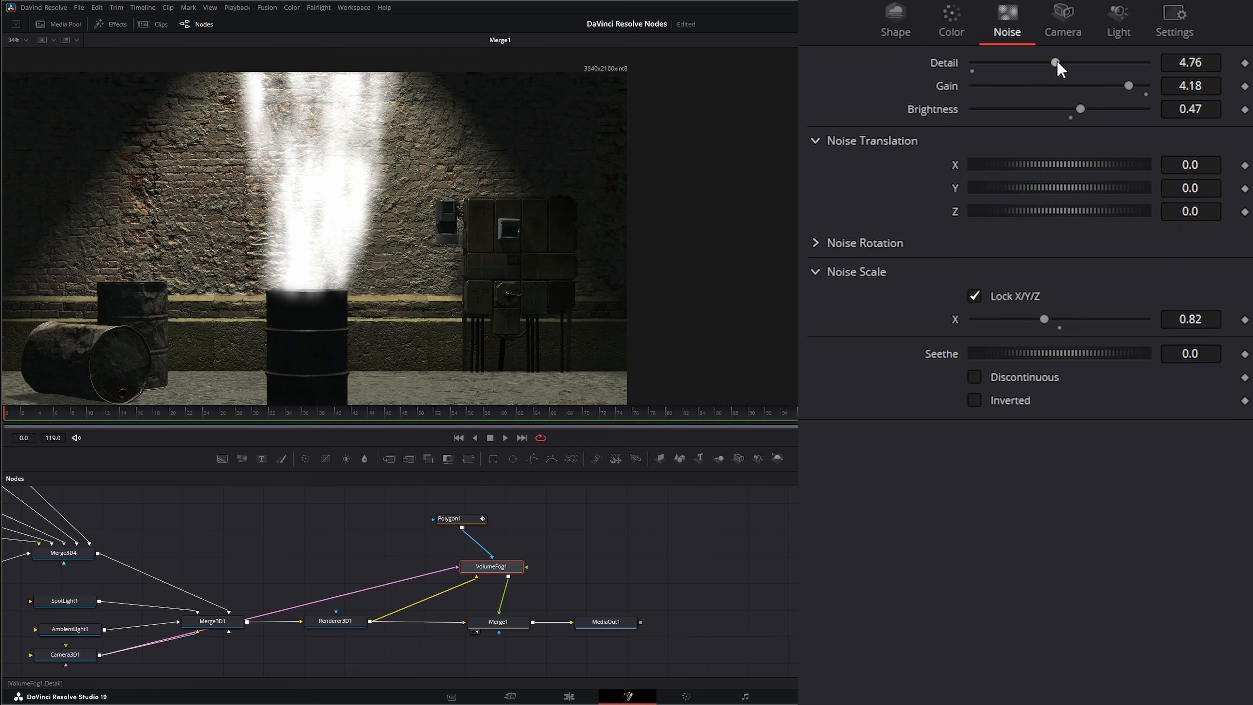
left_click_drag(1057, 64, 1058, 109)
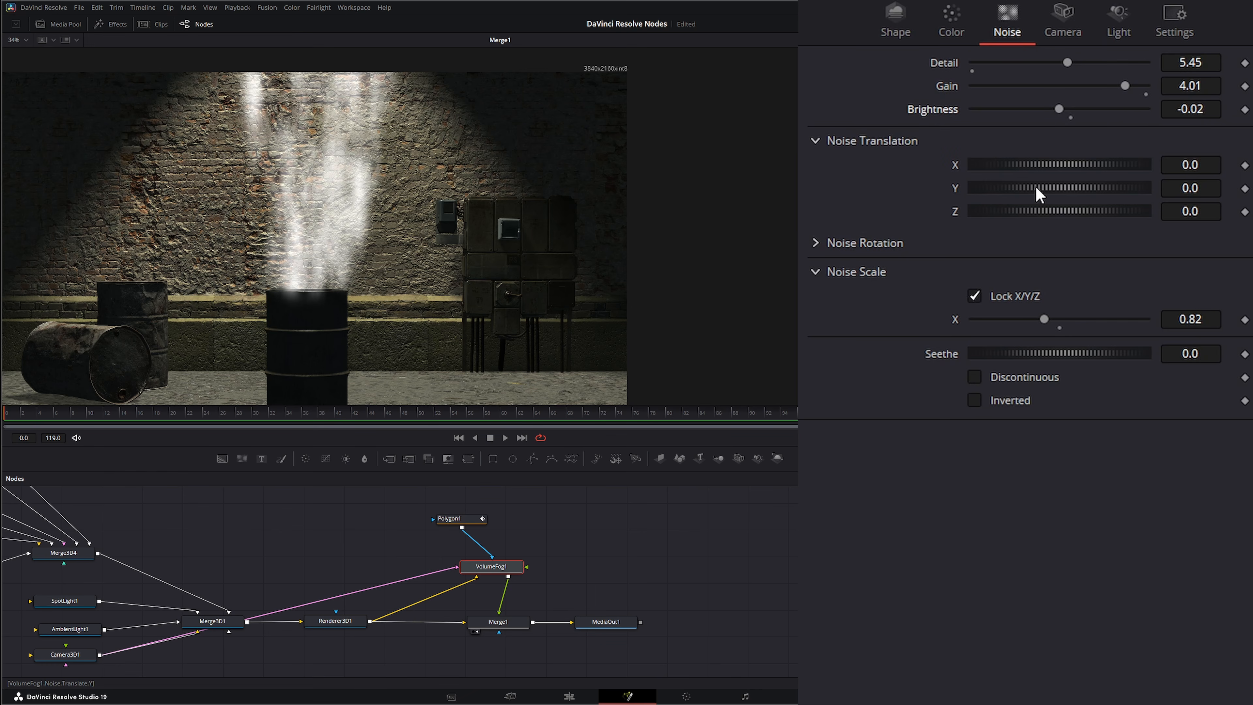
Keyframe the fog's Noise Translation Y from 0.71 at the first frame to 3.84 at the last, and play the animation.
mouse_move(1035, 188)
left_mouse_down()
mouse_move(1066, 189)
mouse_move(1042, 188)
left_mouse_up()
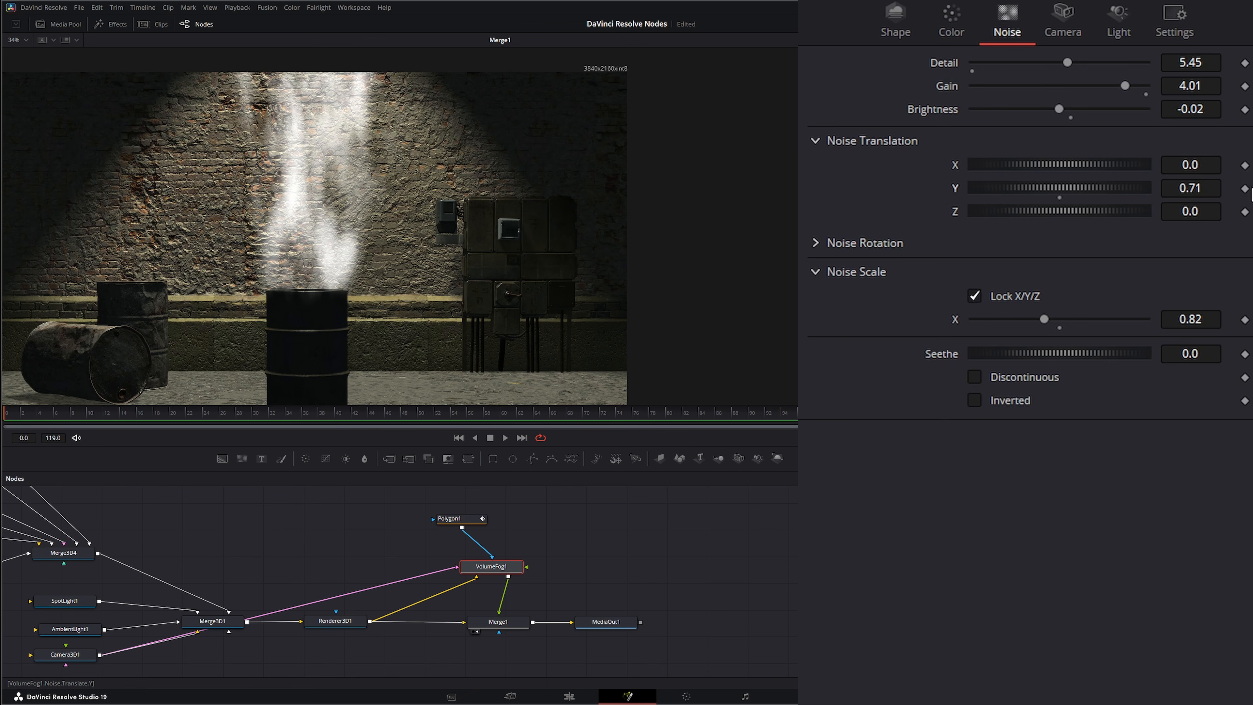
left_click(1245, 189)
left_click_drag(1058, 191, 1113, 190)
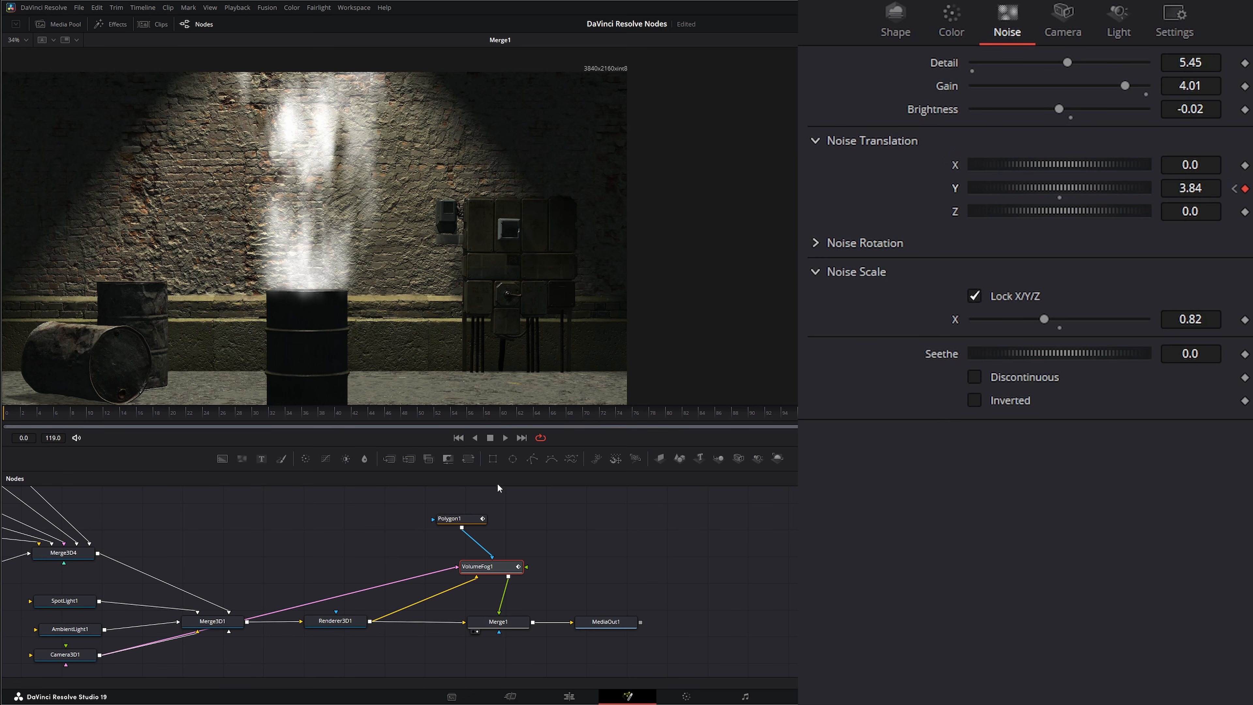
left_click(458, 438)
left_click(505, 437)
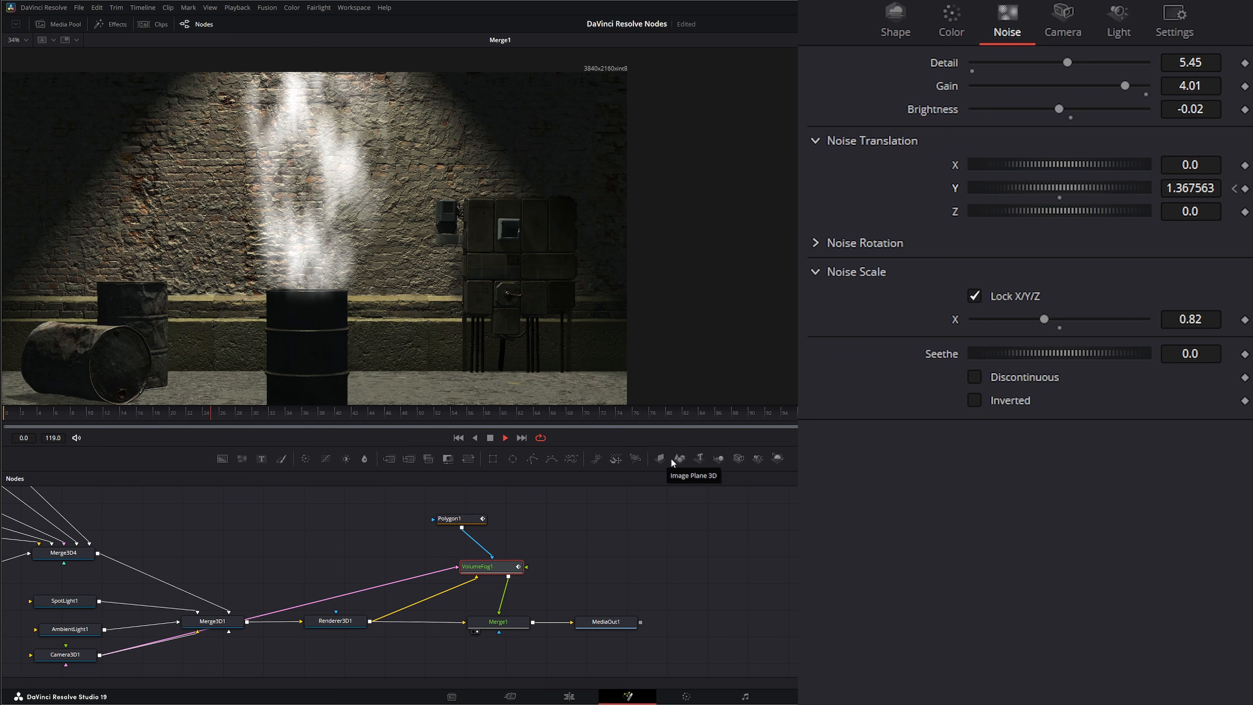
left_click(490, 438)
Keyframe the Noise Rotation Y from 0.0 at the first frame to a larger angle at the last, and preview it.
left_click(815, 243)
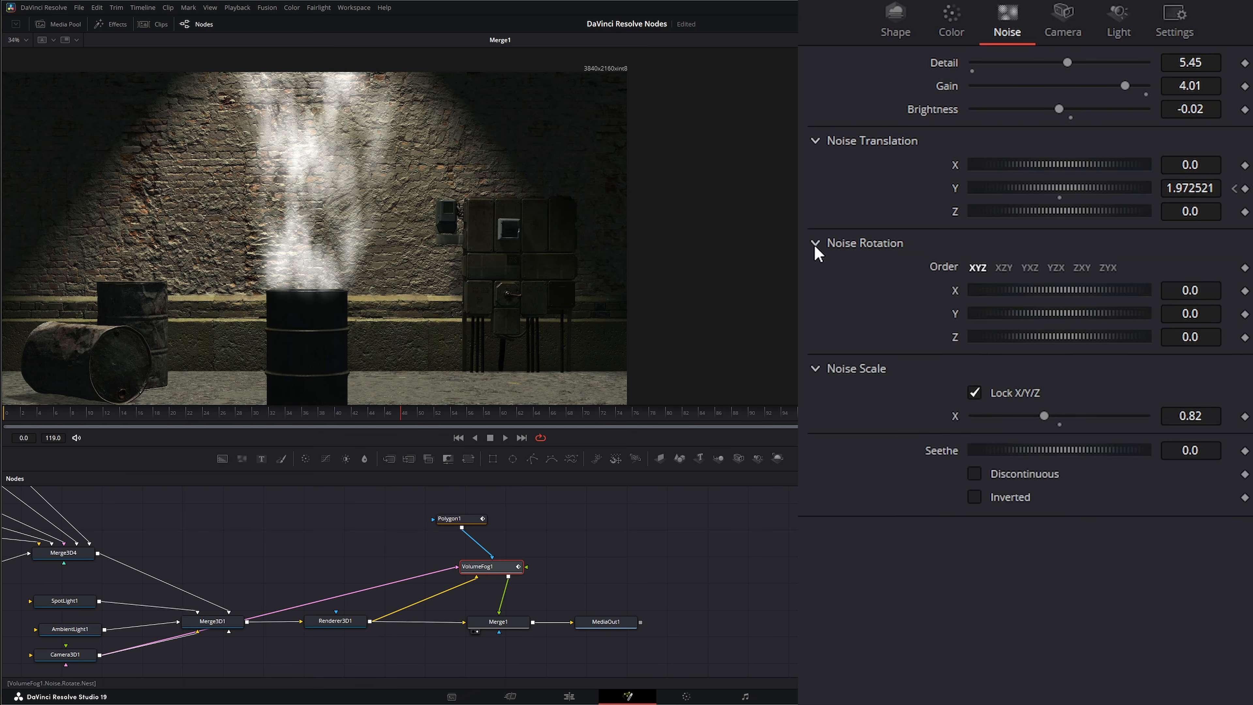
left_click(816, 140)
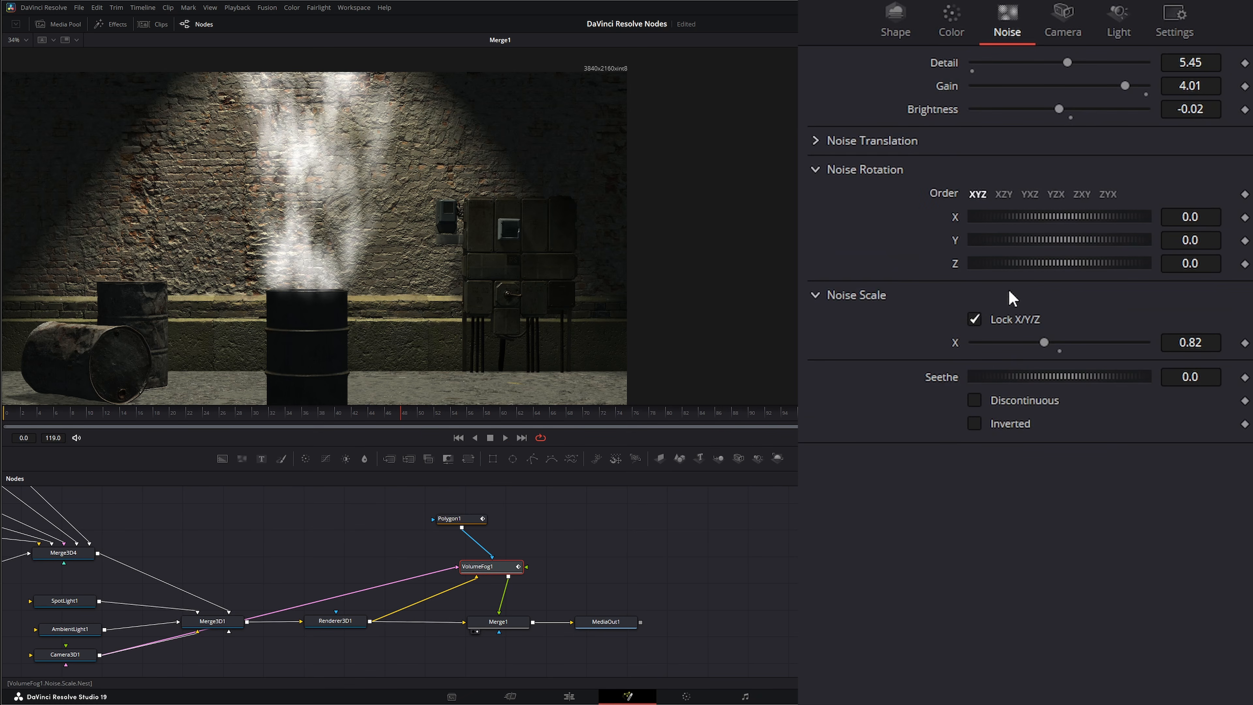
left_click(1244, 241)
left_click(521, 438)
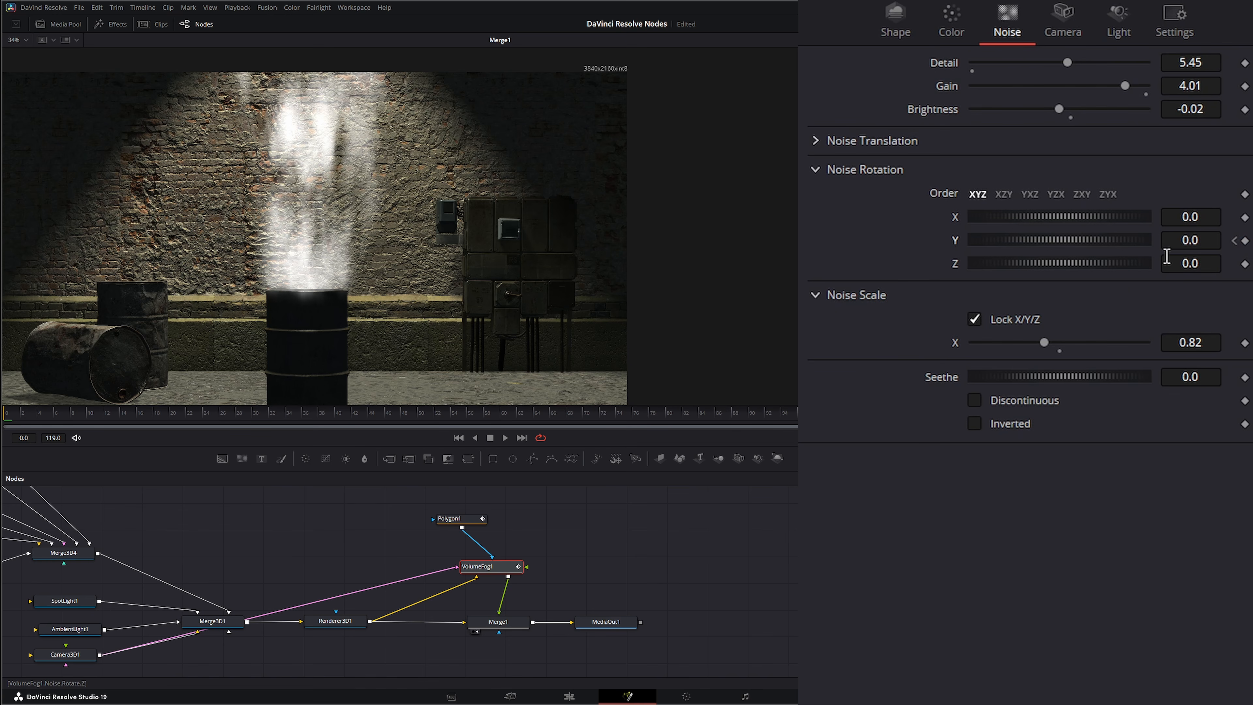
left_click_drag(1139, 241, 1174, 241)
left_click_drag(1082, 241, 1175, 241)
left_click(458, 438)
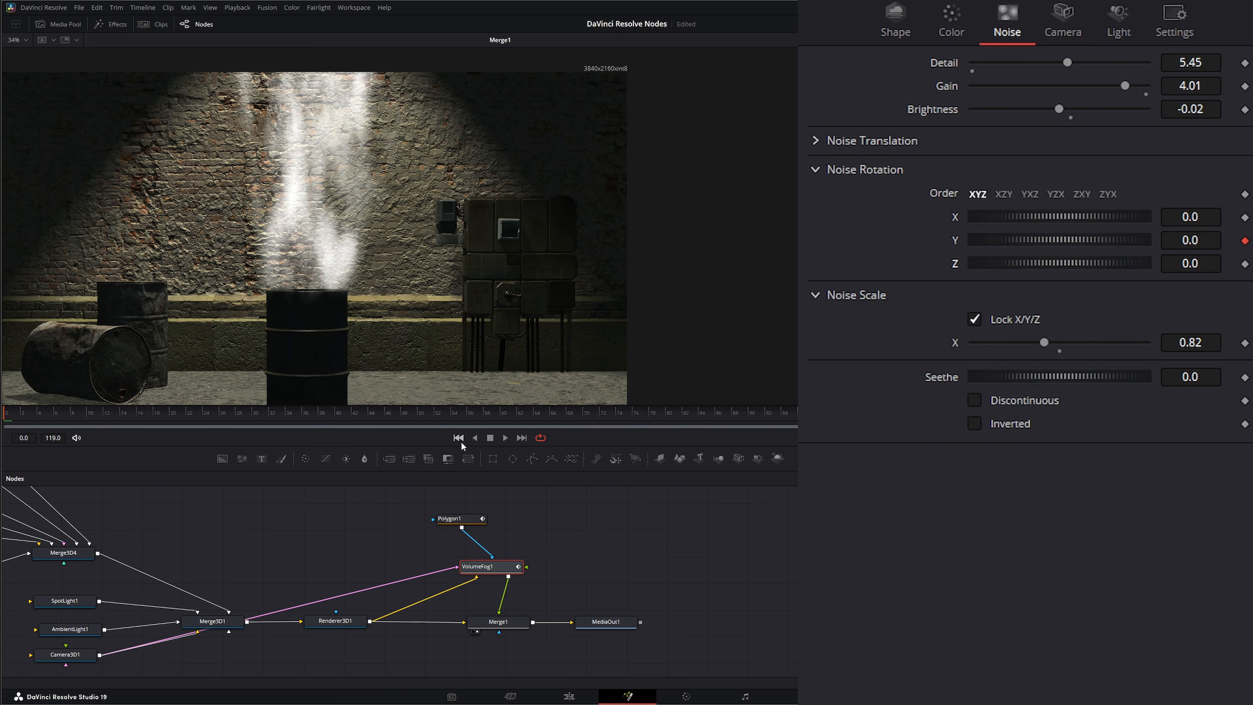
left_click(505, 438)
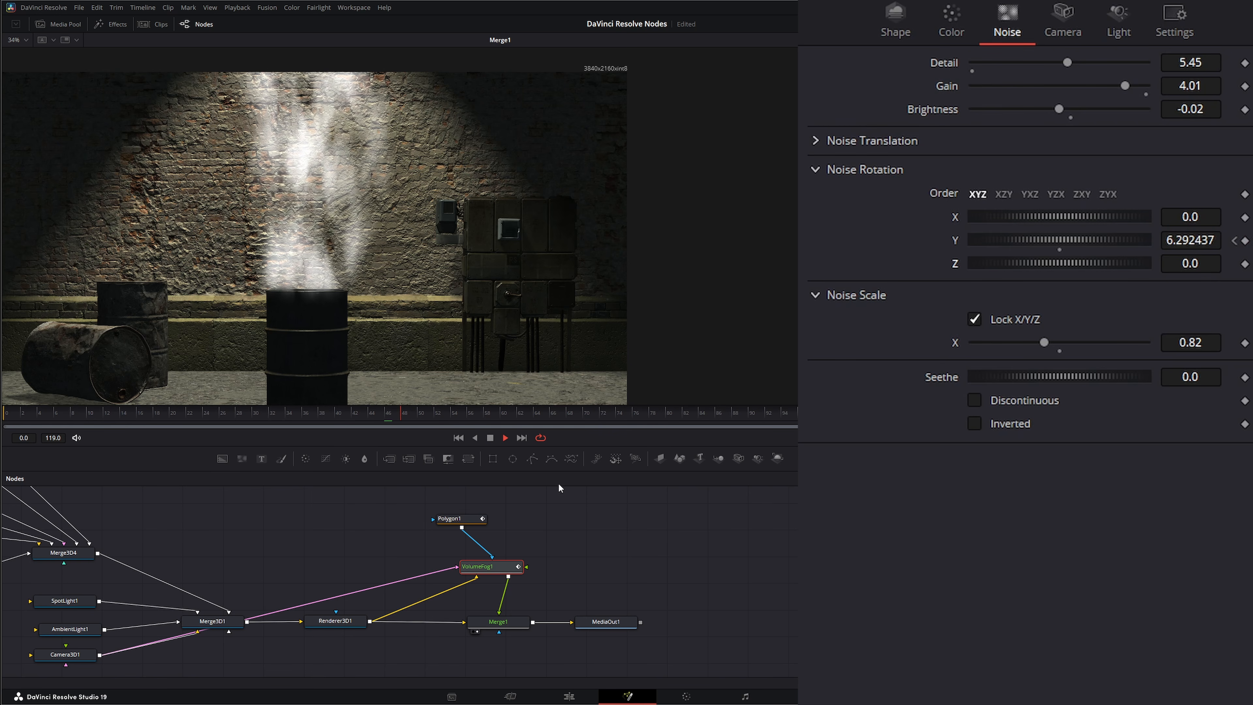
left_click(490, 437)
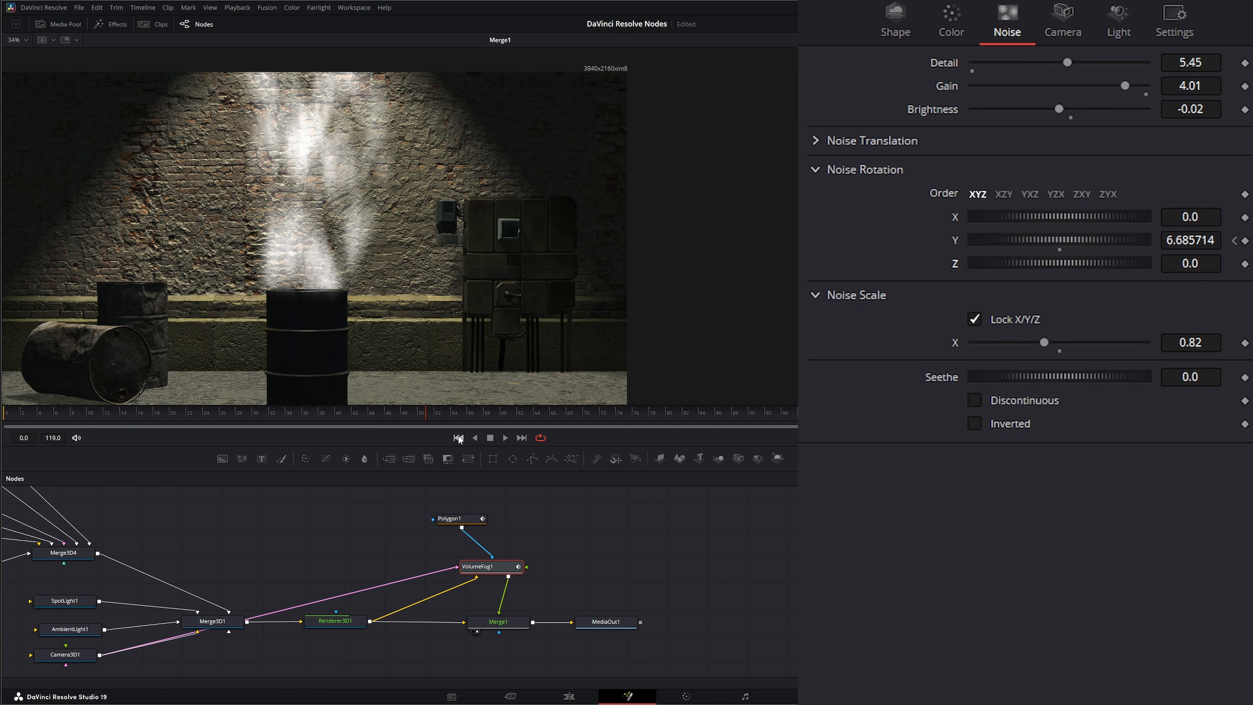
left_click(458, 438)
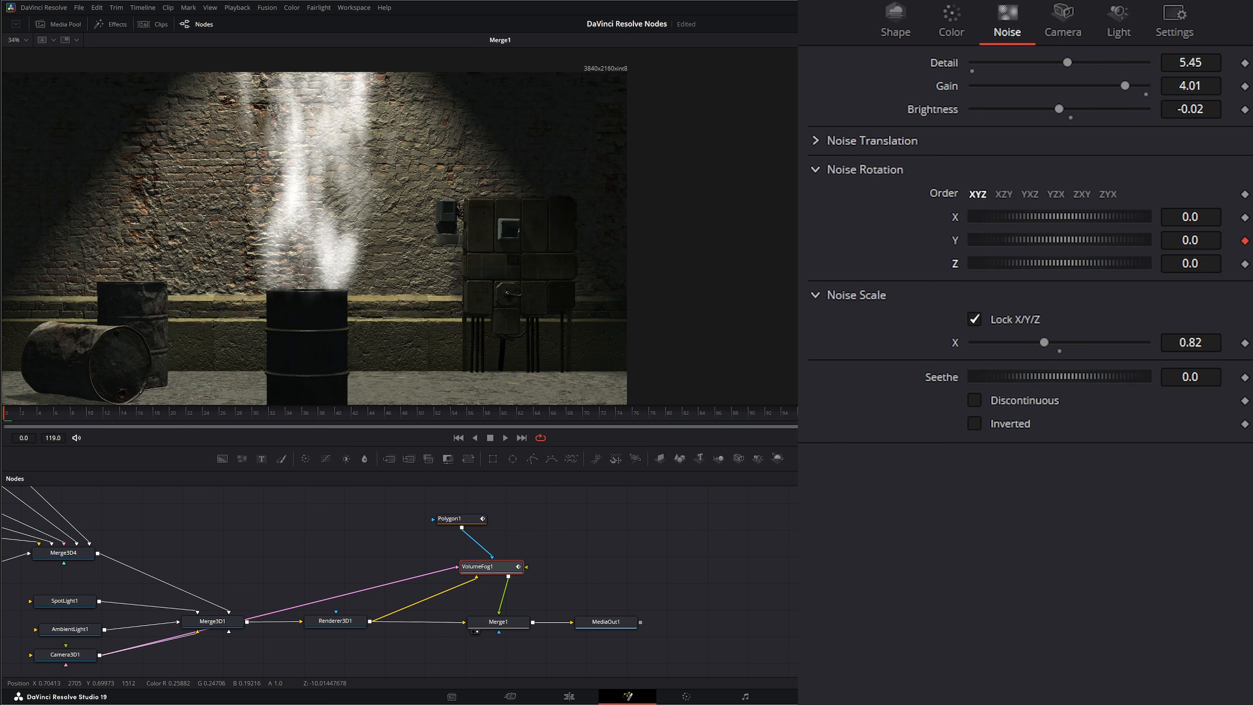
Turn on Adaptive Sample for the fog and inspect Dither's effect up close, leaving Dither enabled.
left_click(952, 32)
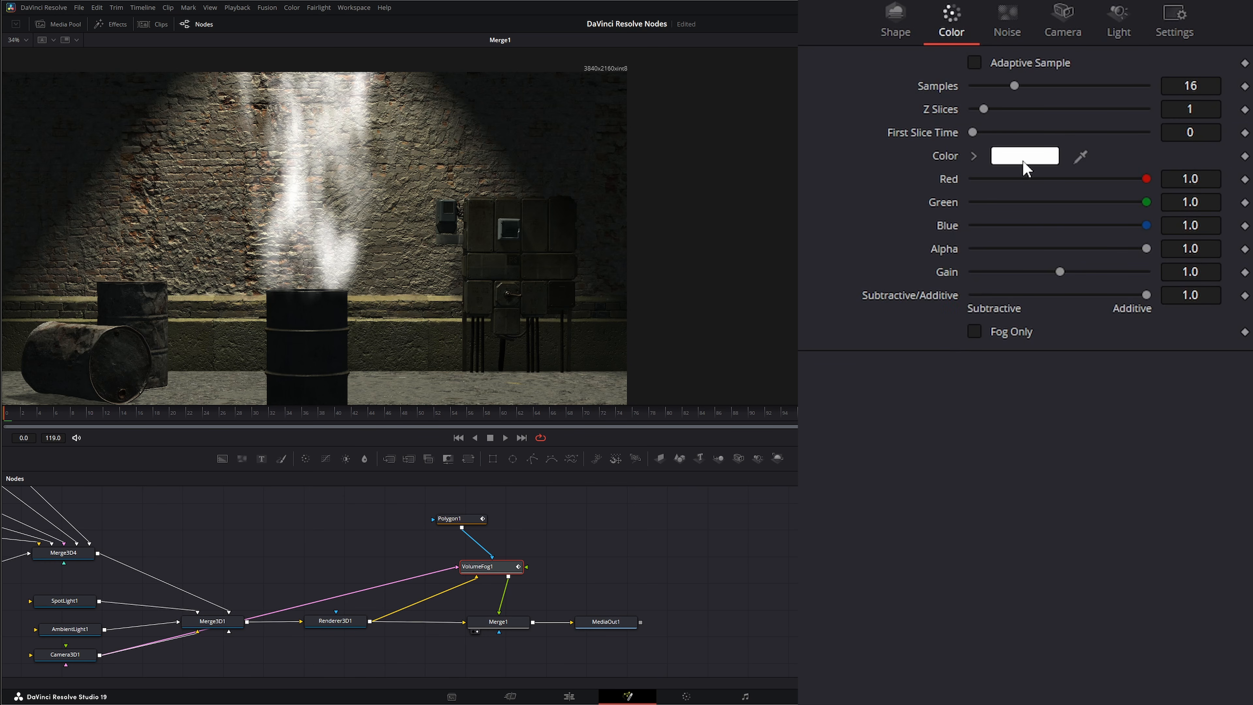
left_click(974, 63)
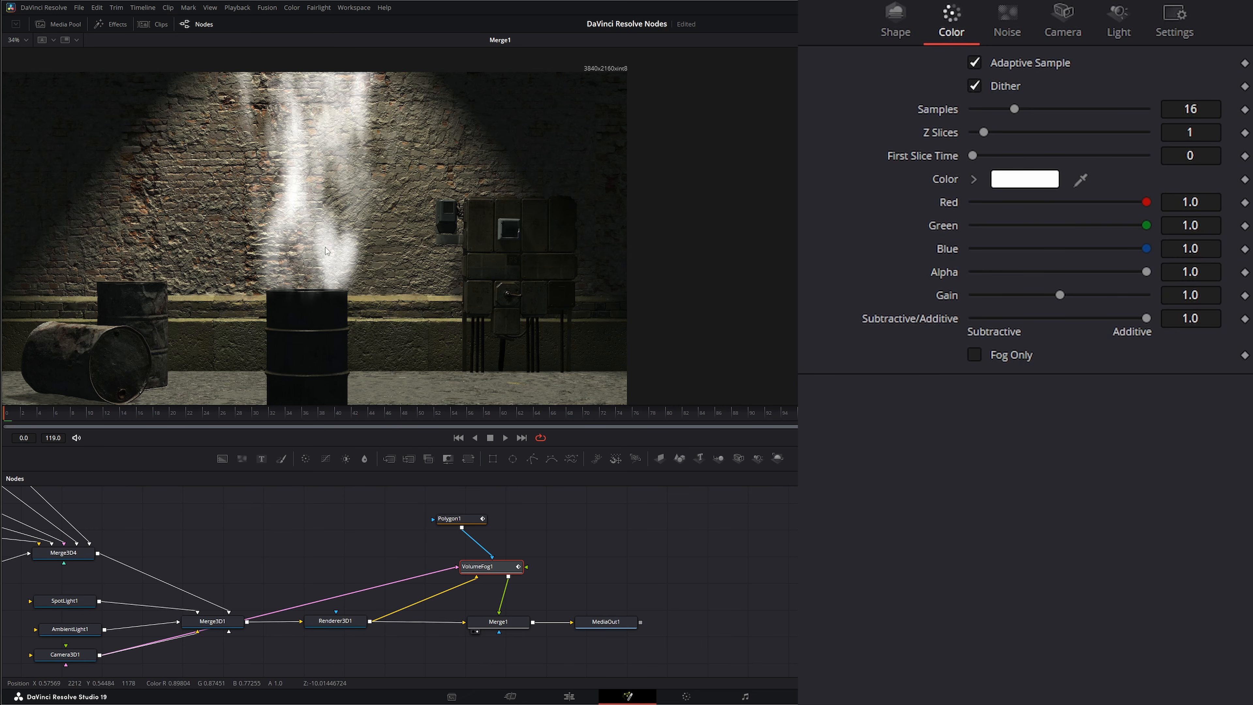
scroll(300, 267, "up", 8)
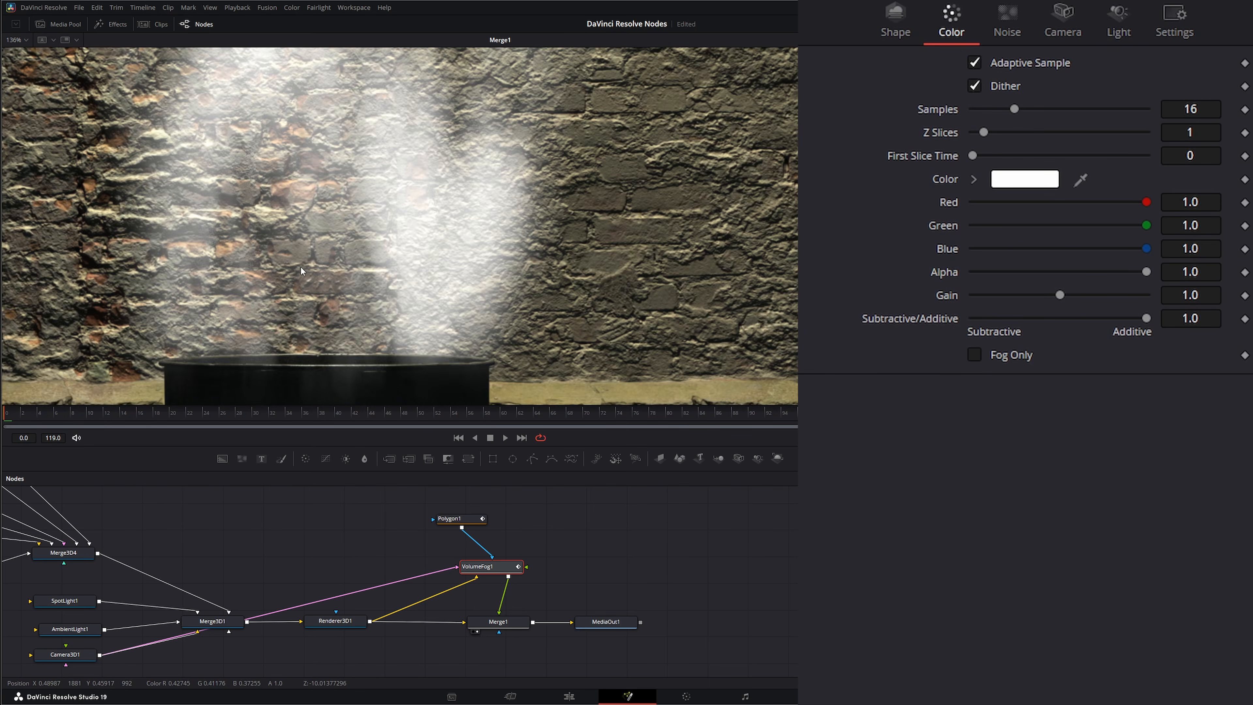
left_click_drag(347, 237, 344, 350)
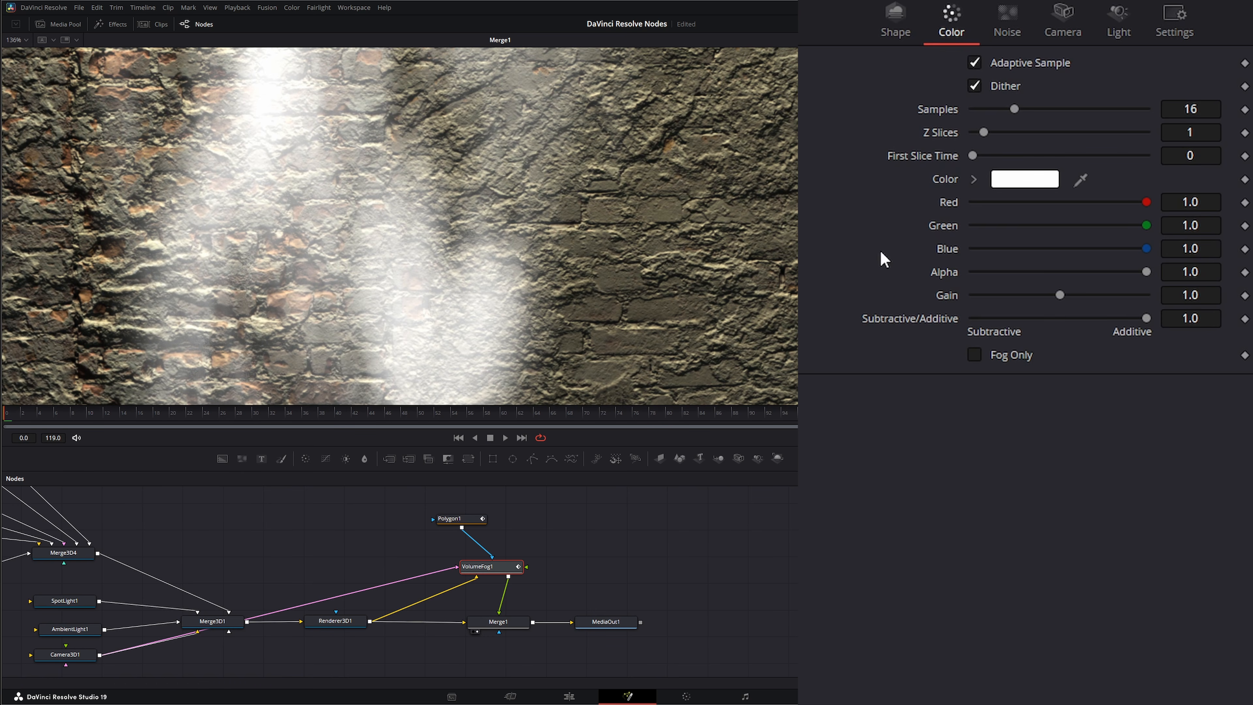
left_click(976, 85)
scroll(429, 271, "down", 3)
scroll(429, 272, "down", 1)
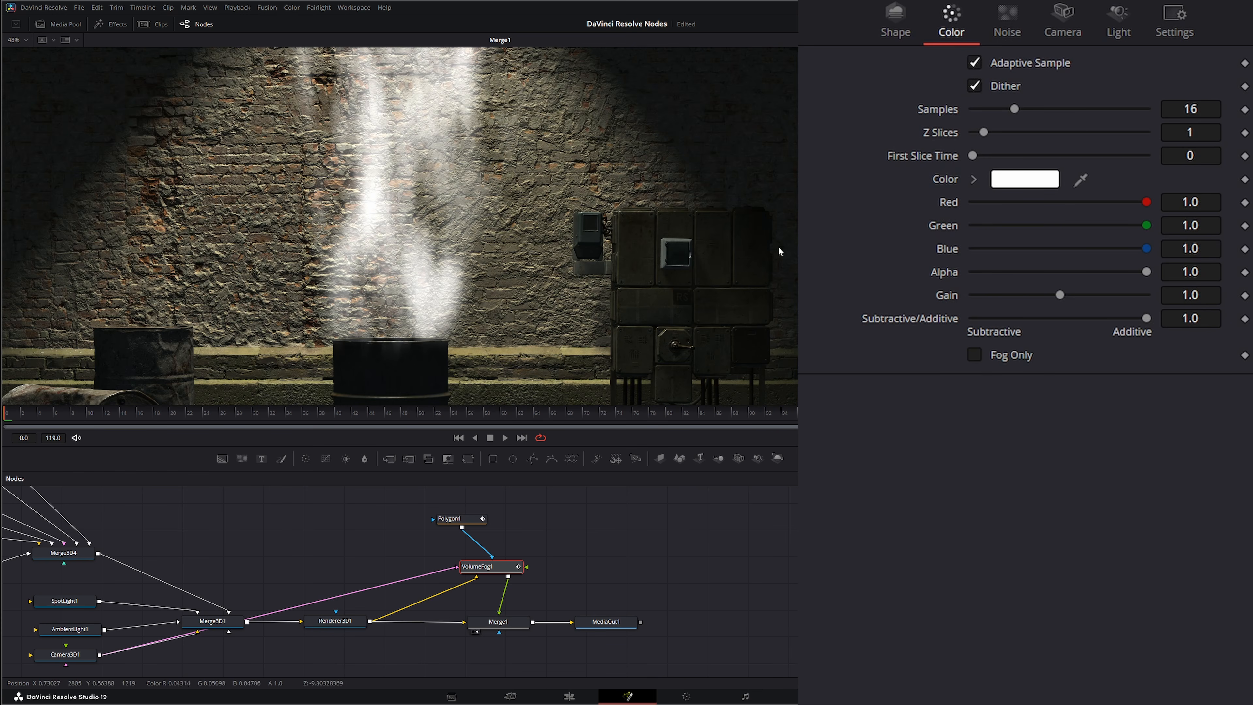
Set the fog's Samples to 32 and try a higher Z Slices value, returning it to 1.
left_click_drag(1017, 110, 1058, 110)
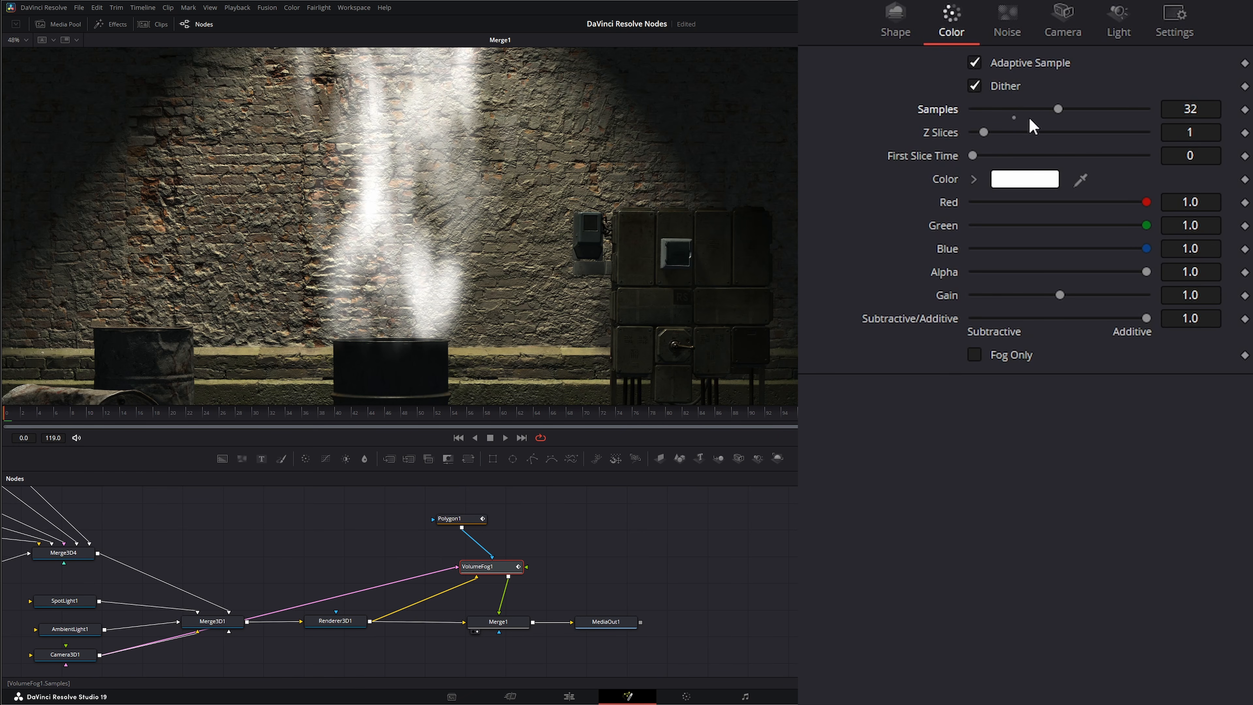
left_click_drag(987, 133, 1038, 135)
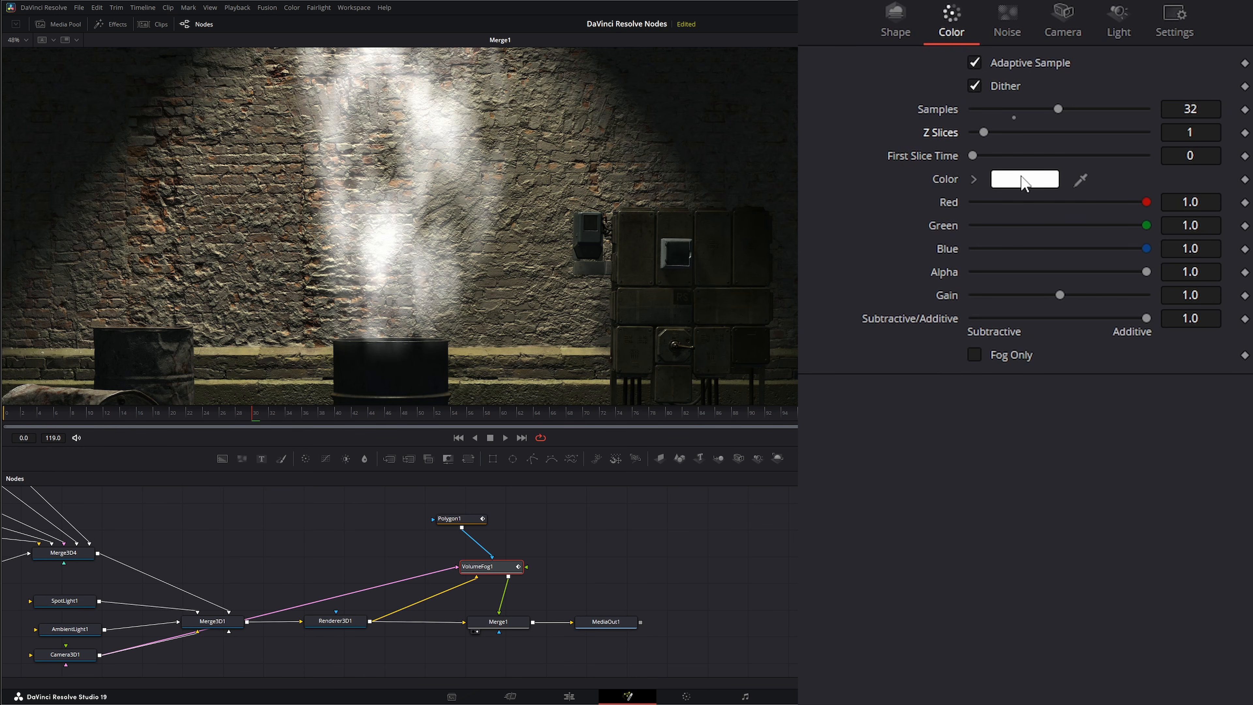
Darken the fog's Color to mid gray (0.6313725 per channel), with Alpha 0.241, Gain 0.97 and Subtractive/Additive 0.893.
left_click(1025, 180)
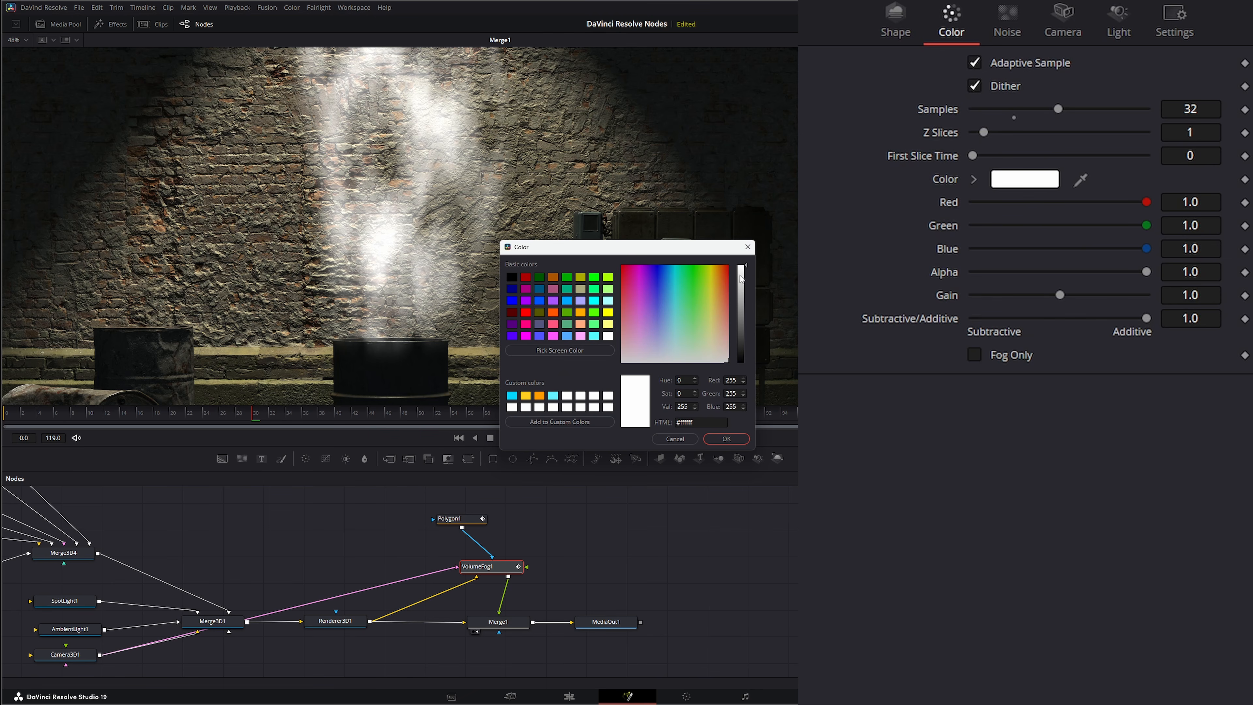
left_click_drag(742, 276, 742, 303)
left_click(725, 438)
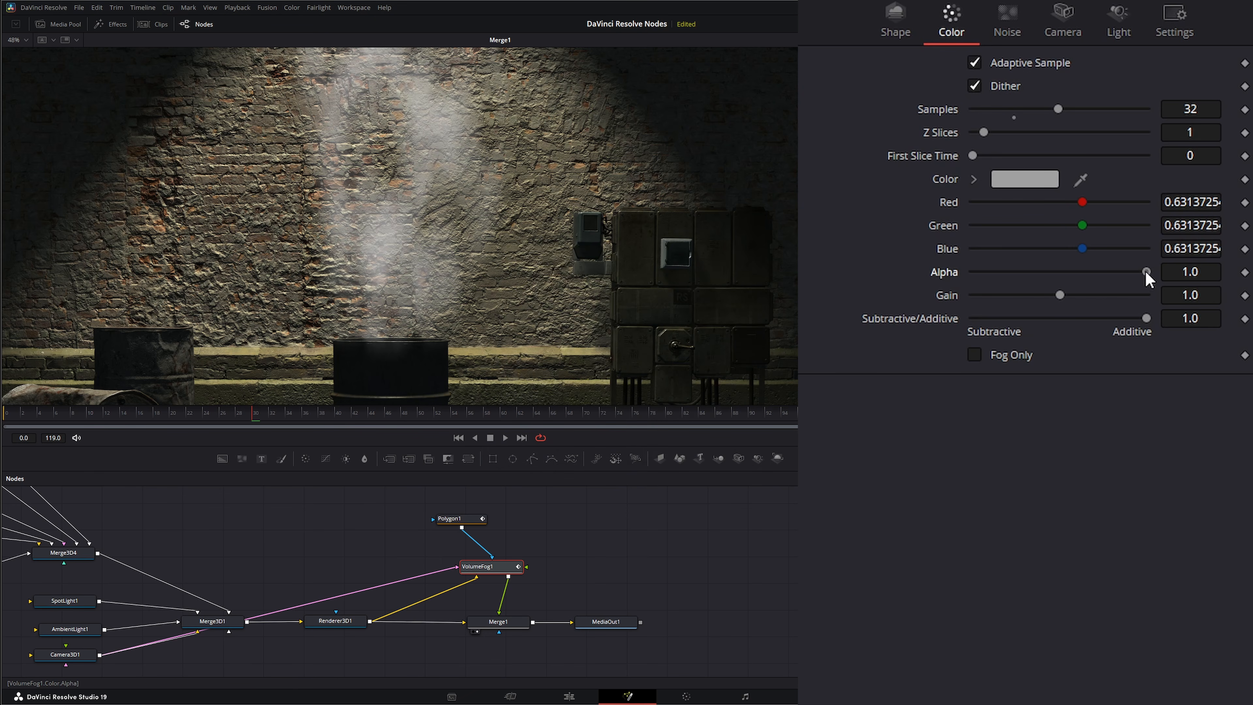
left_click_drag(1145, 272, 1059, 296)
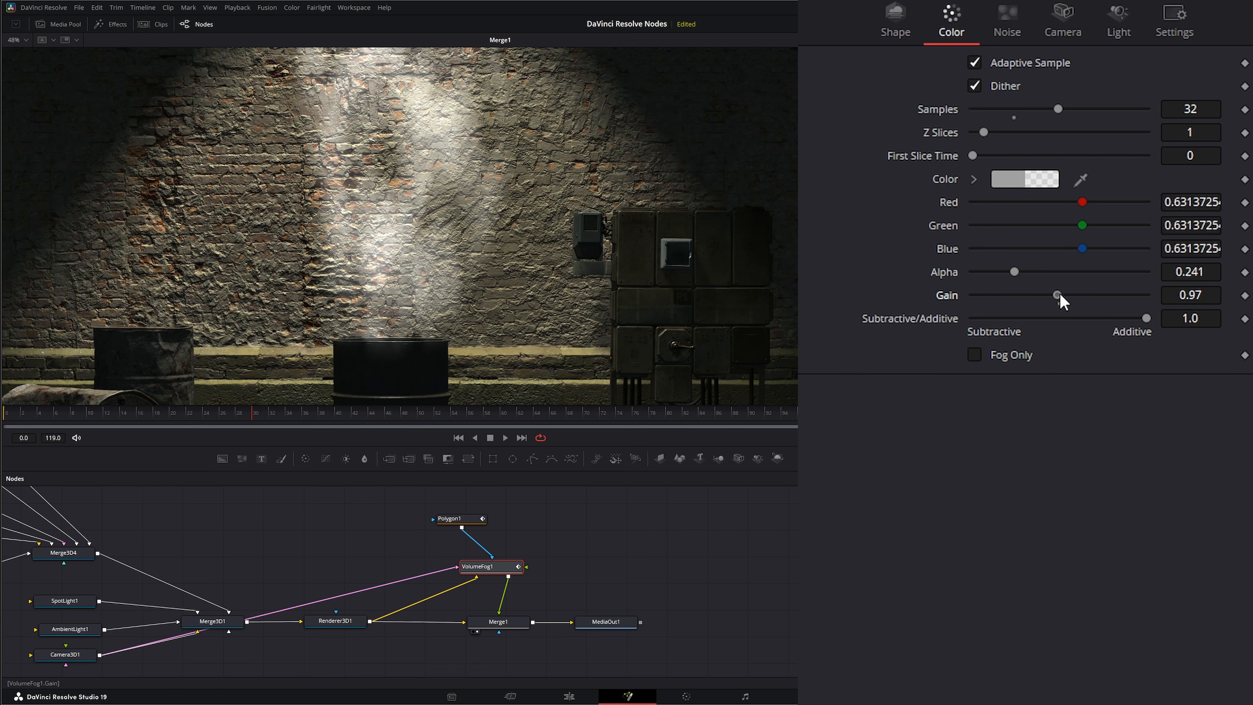
mouse_move(1145, 318)
left_mouse_down()
mouse_move(1060, 319)
mouse_move(1132, 318)
left_mouse_up()
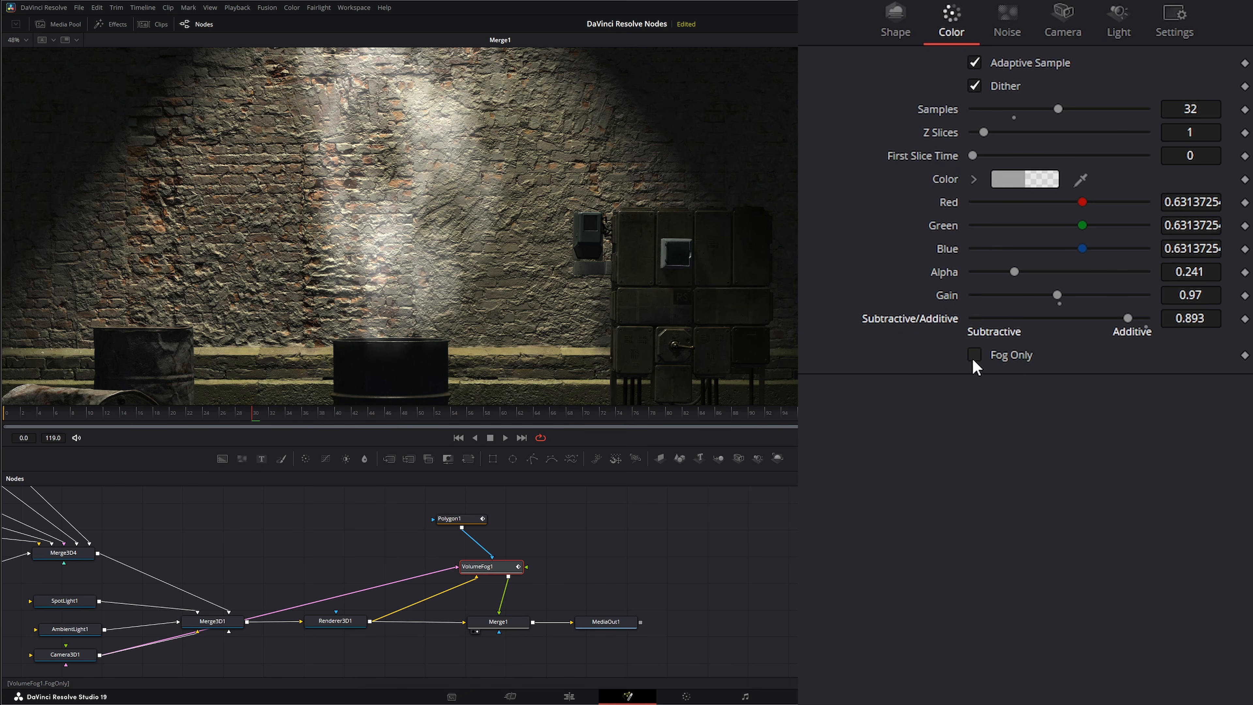
View VolumeFog1's output directly and compare Fog Only on and off, leaving it disabled.
key("1")
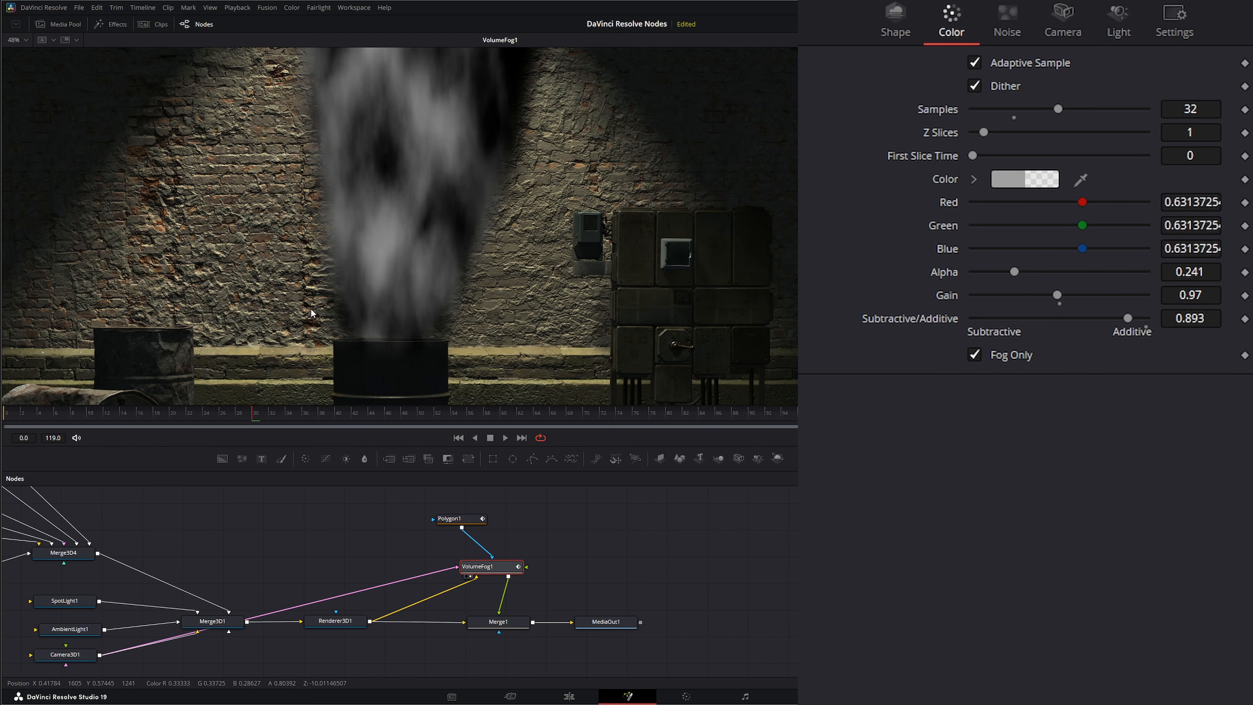
left_click(974, 354)
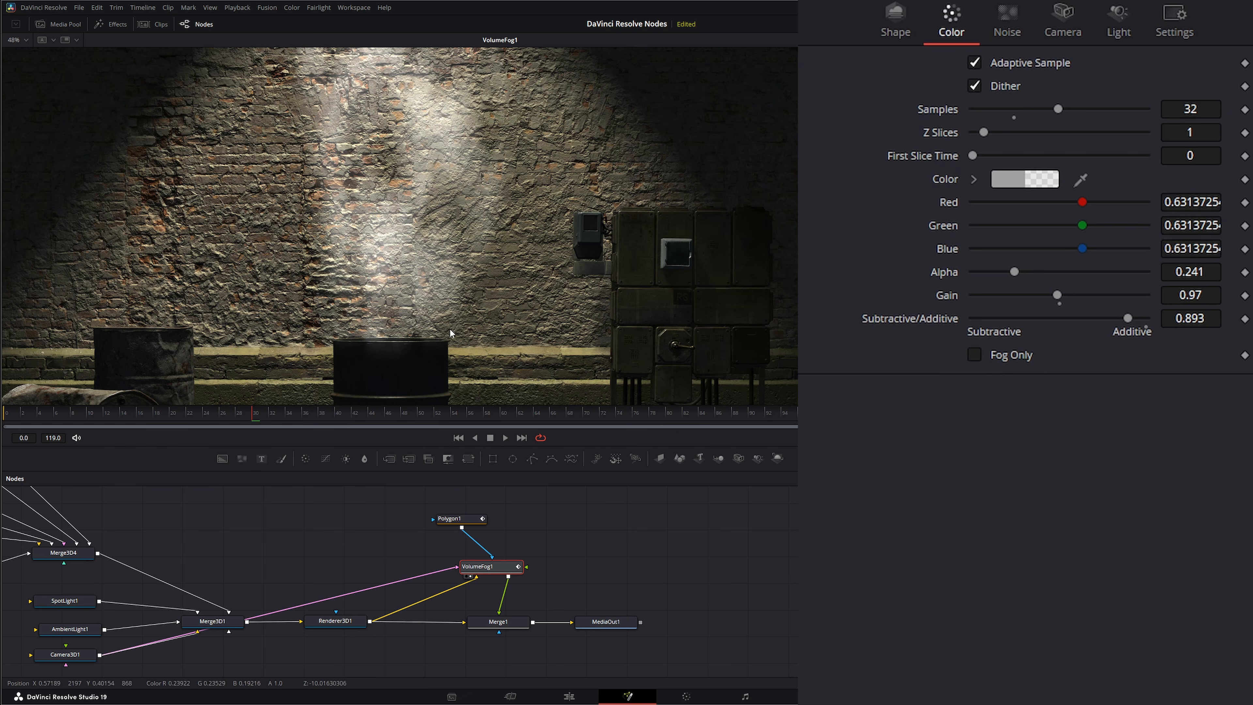
Fit the whole scene in the viewer, preview part of the smoke animation, and return to the first frame.
left_click(26, 40)
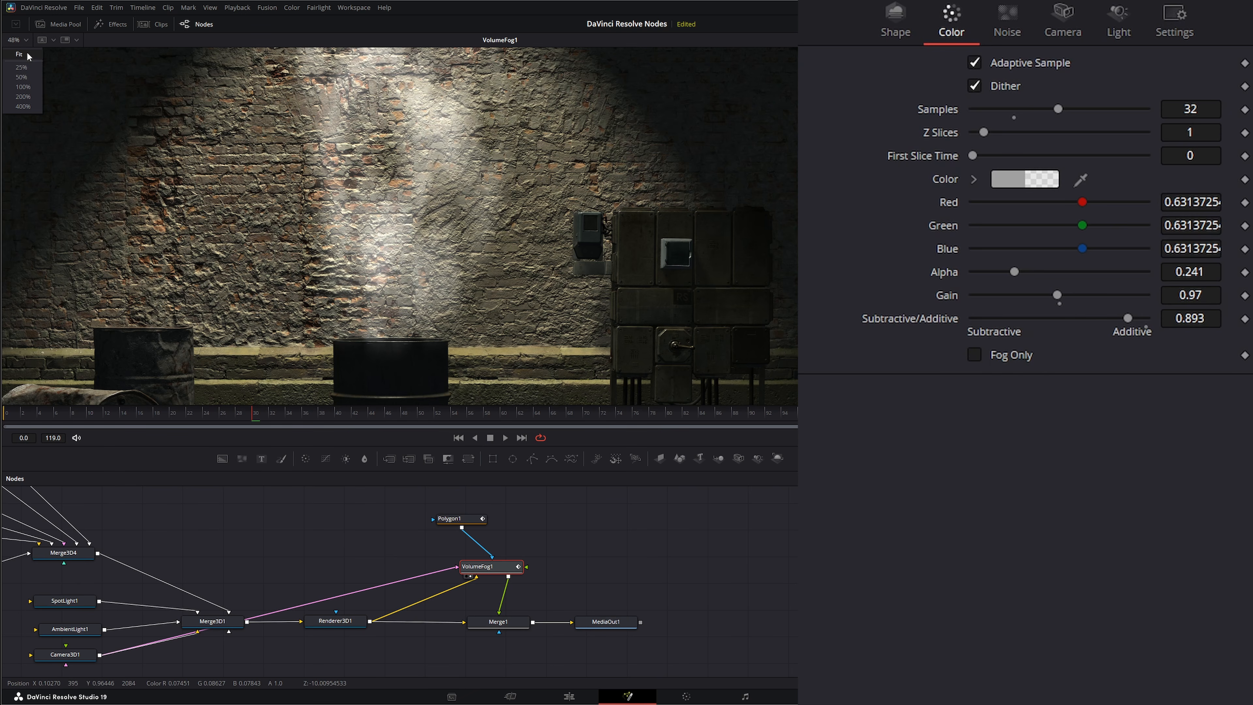
left_click(28, 55)
left_click_drag(377, 281, 326, 250)
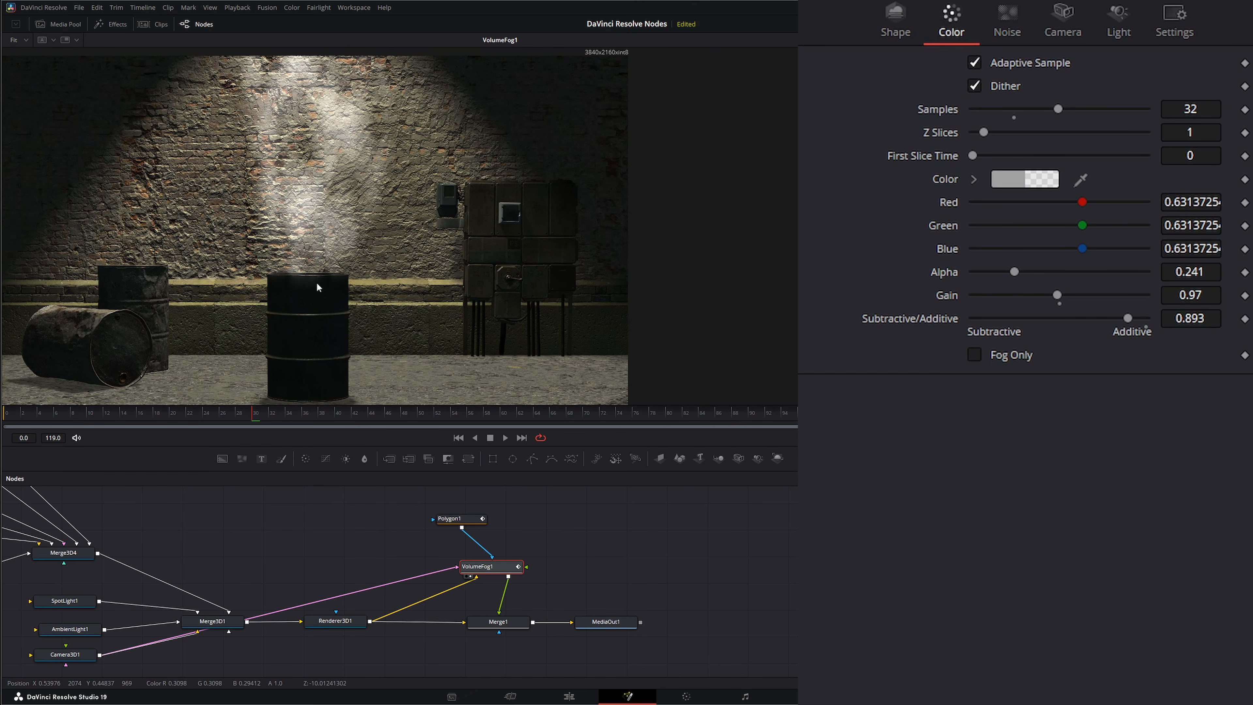
left_click(504, 438)
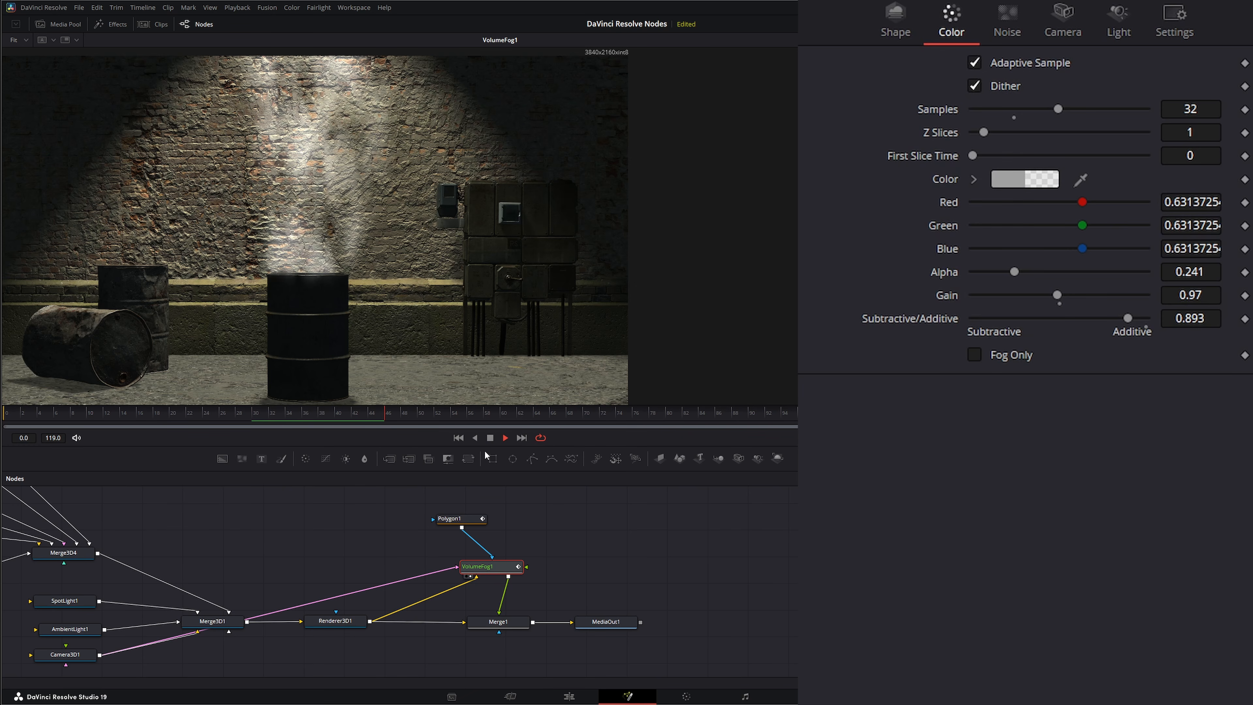
left_click(490, 438)
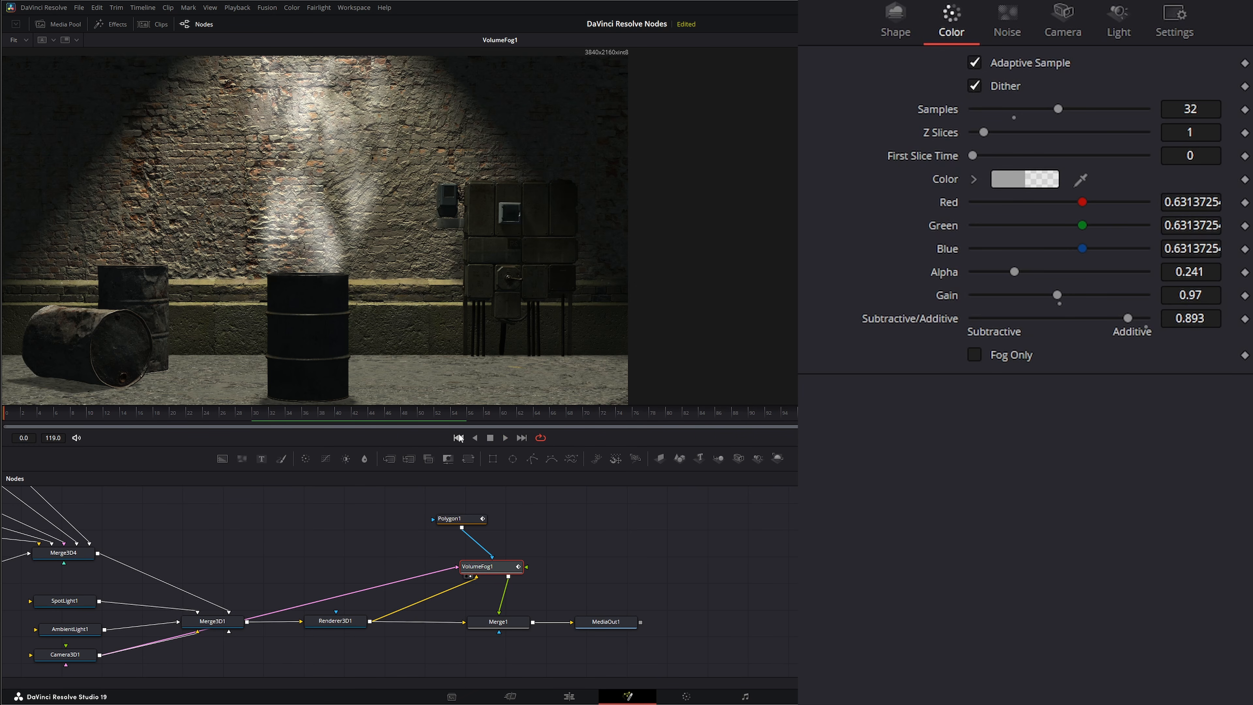
left_click(458, 437)
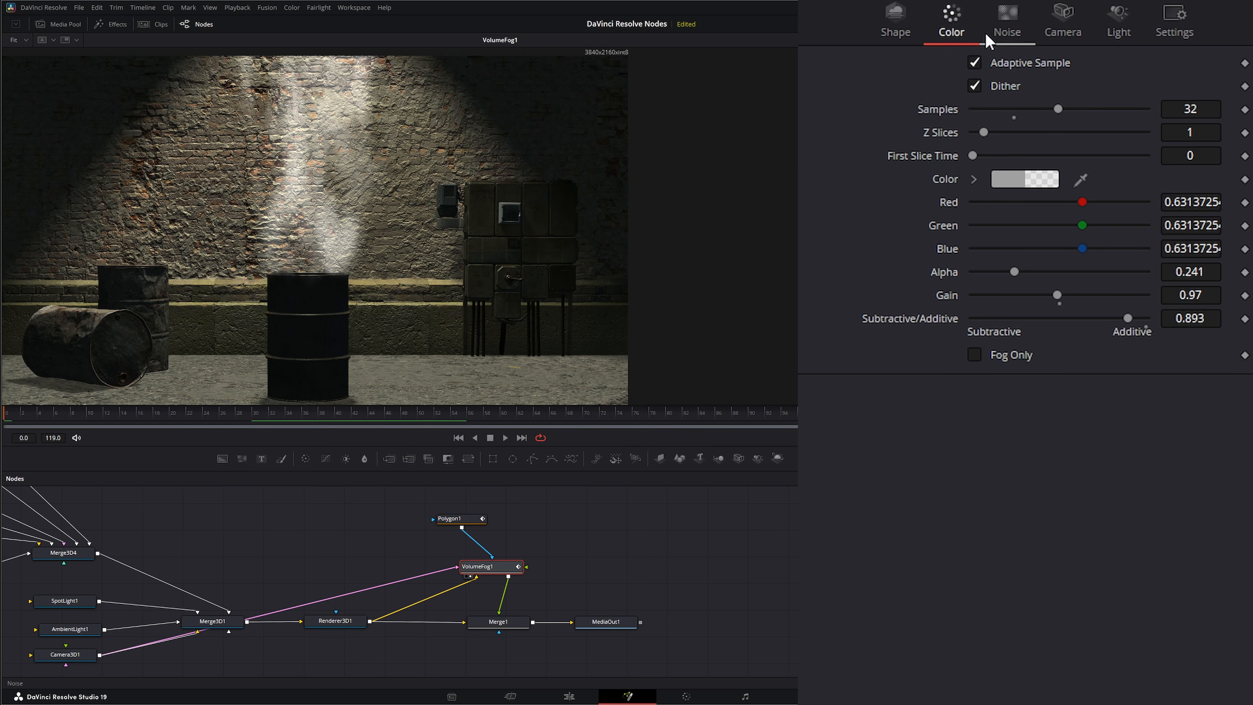
In the fog's lighting, set Scattering to 0.96, Density to 1.1 and Scattering Color to dark gray #585858.
left_click(1118, 22)
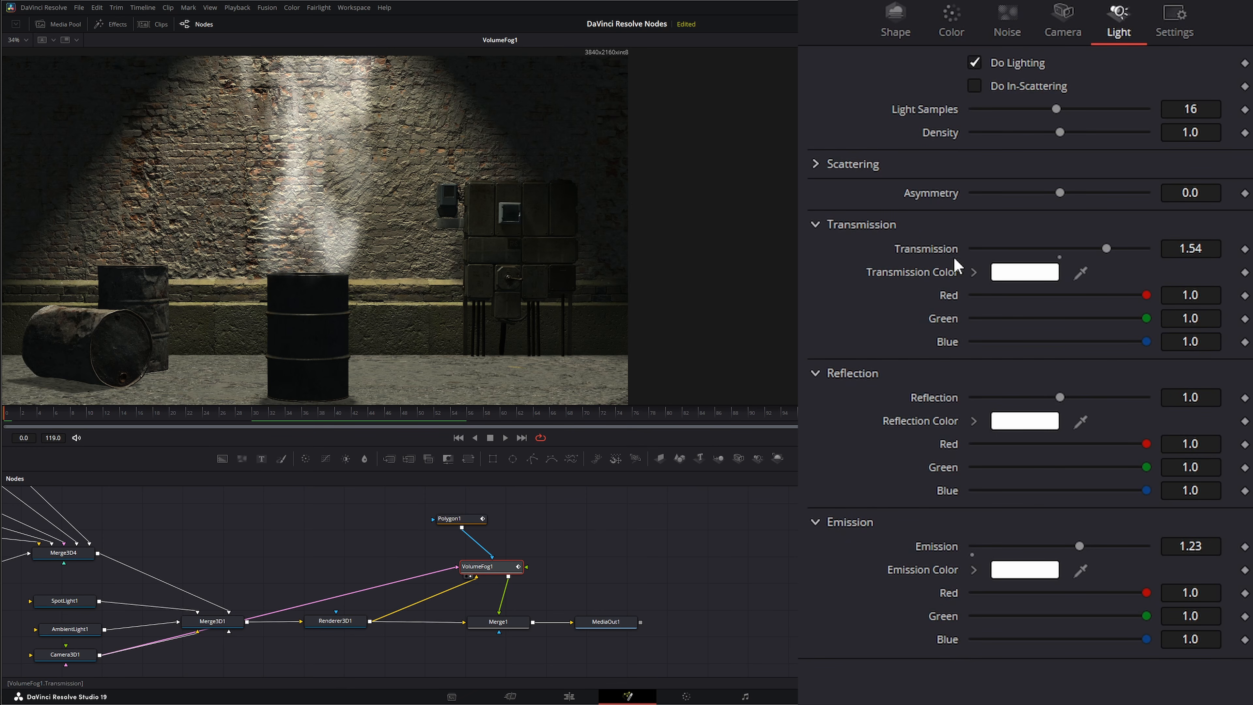
left_click(814, 164)
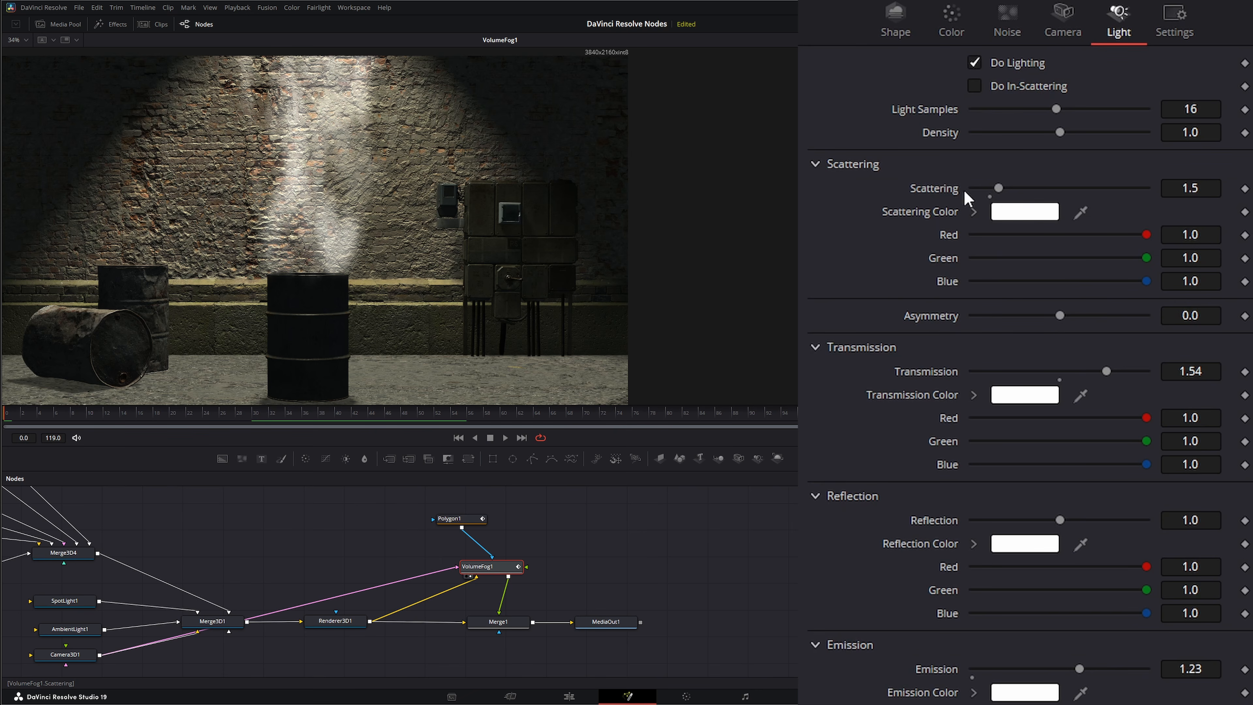
mouse_move(1001, 188)
left_mouse_down()
mouse_move(1047, 188)
mouse_move(988, 188)
left_mouse_up()
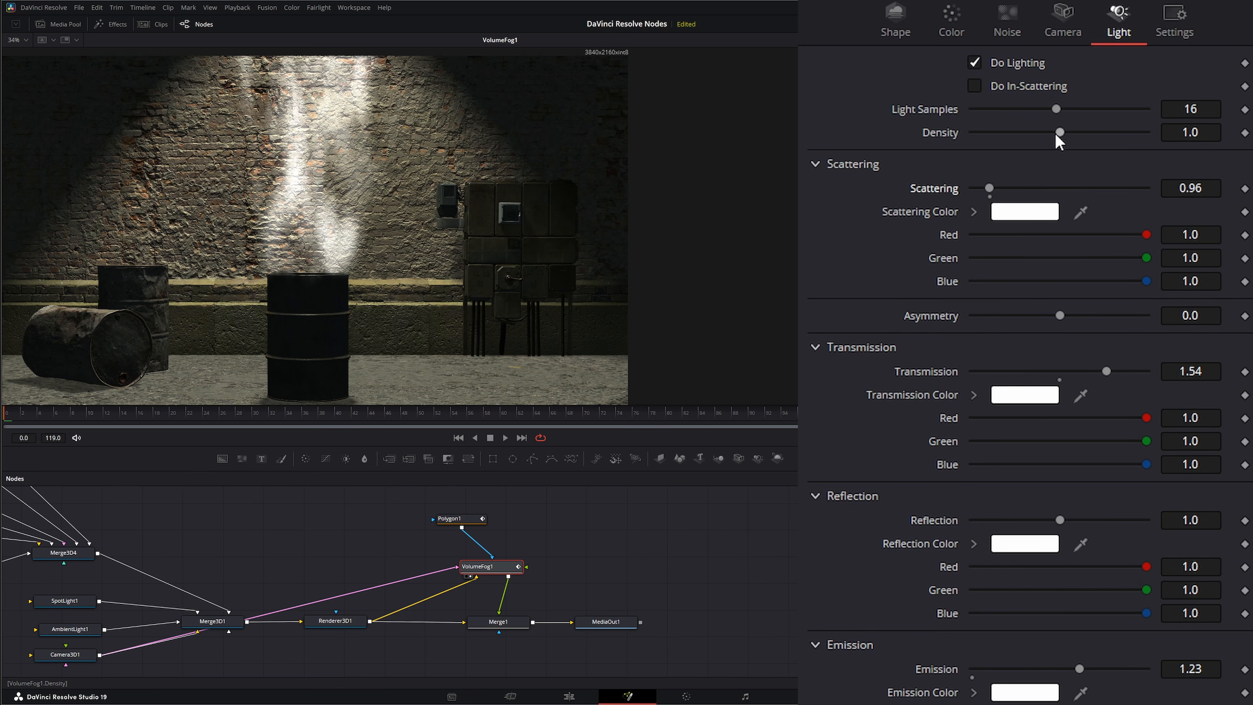
mouse_move(1059, 132)
left_mouse_down()
mouse_move(1076, 132)
mouse_move(1015, 134)
mouse_move(1060, 133)
left_mouse_up()
left_click(1035, 212)
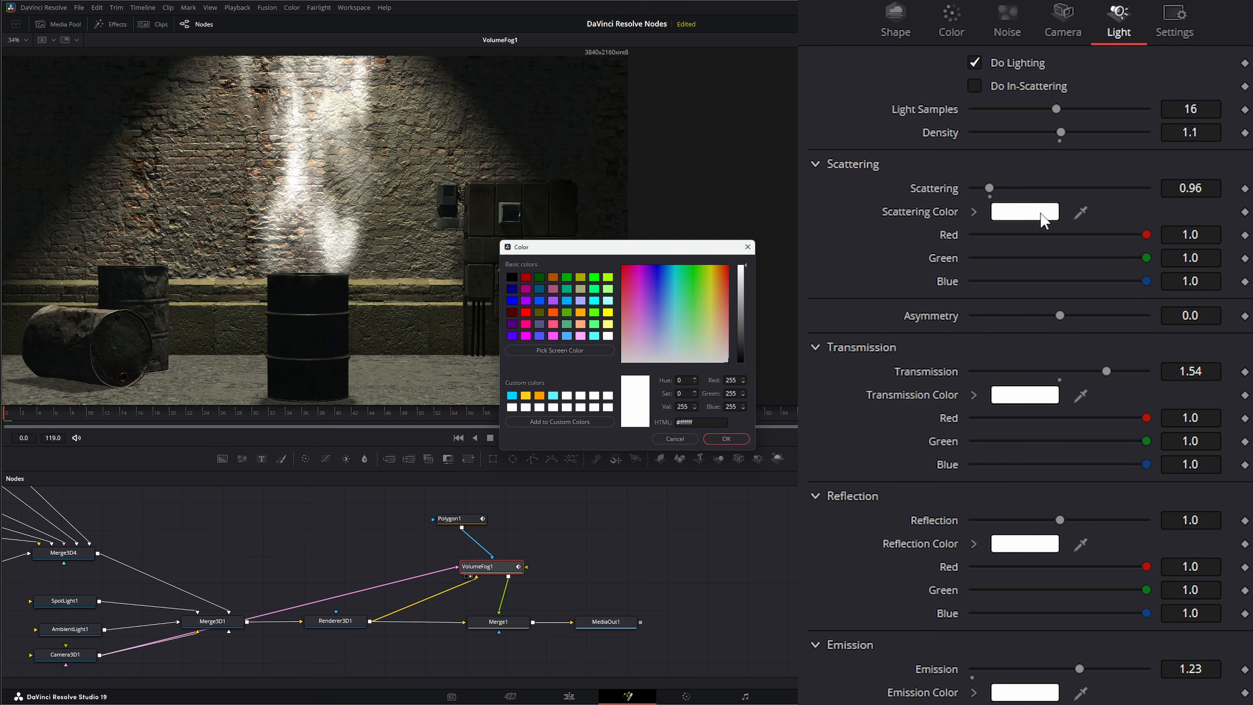
left_click_drag(746, 268, 744, 332)
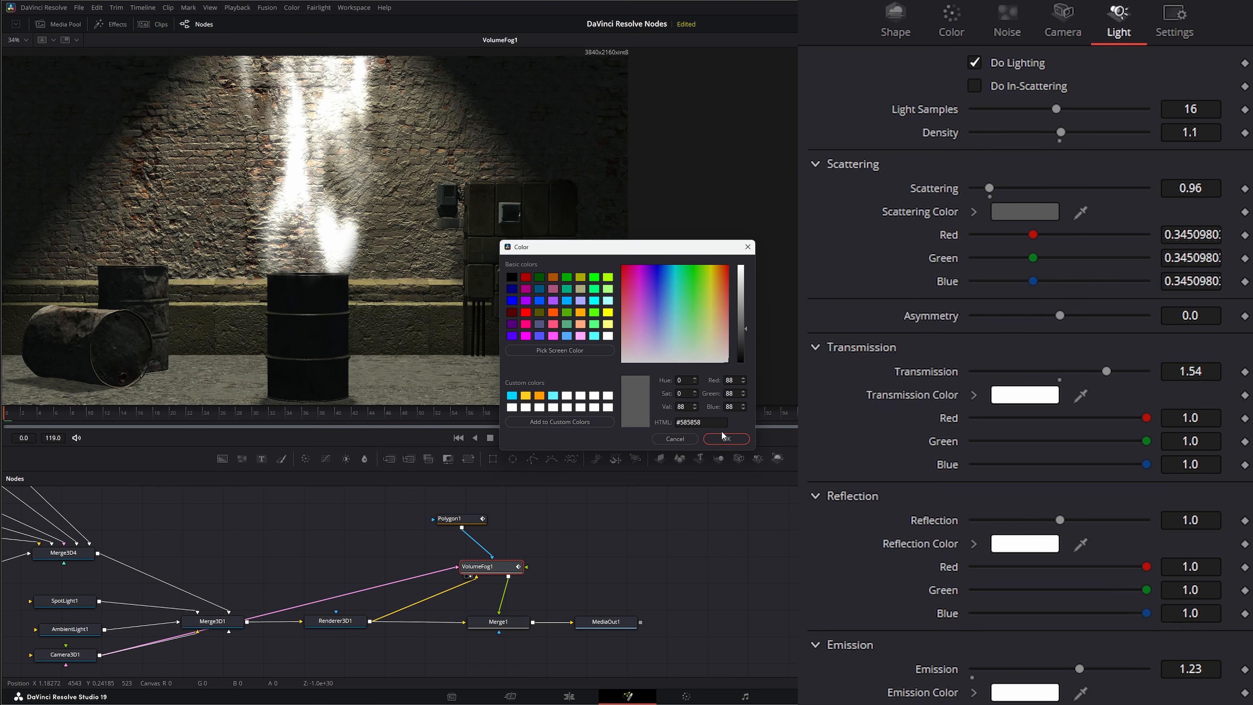
left_click(727, 438)
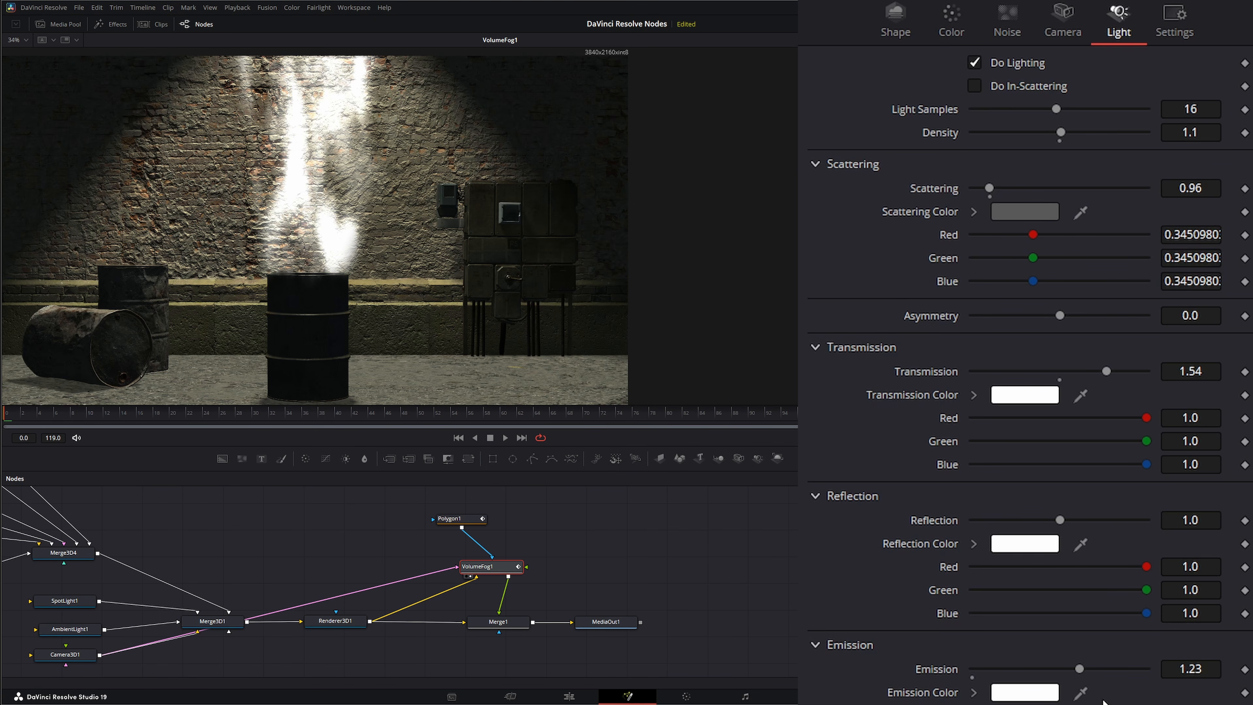
Tint the fog's Reflection Color pale yellow and Transmission Color warmer yellow, with Transmission 0.86 and Emission 1.92 in dark gray.
left_click_drag(1077, 670, 1023, 671)
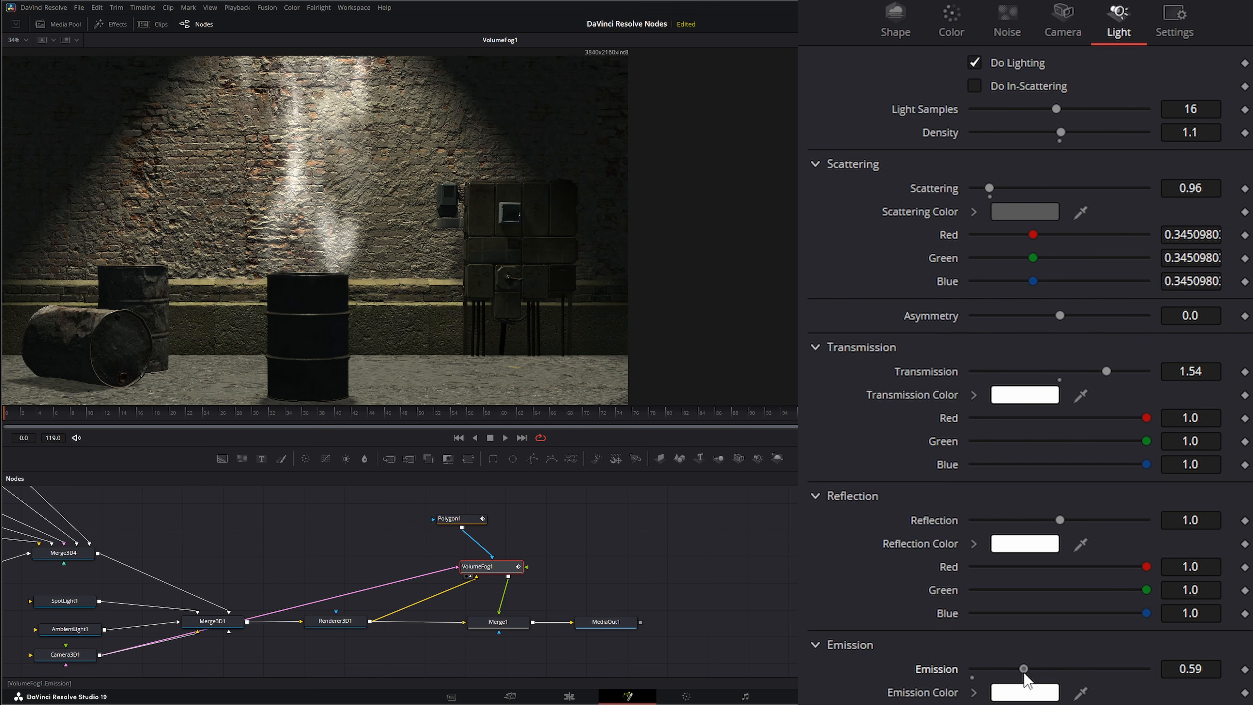
left_click(1022, 545)
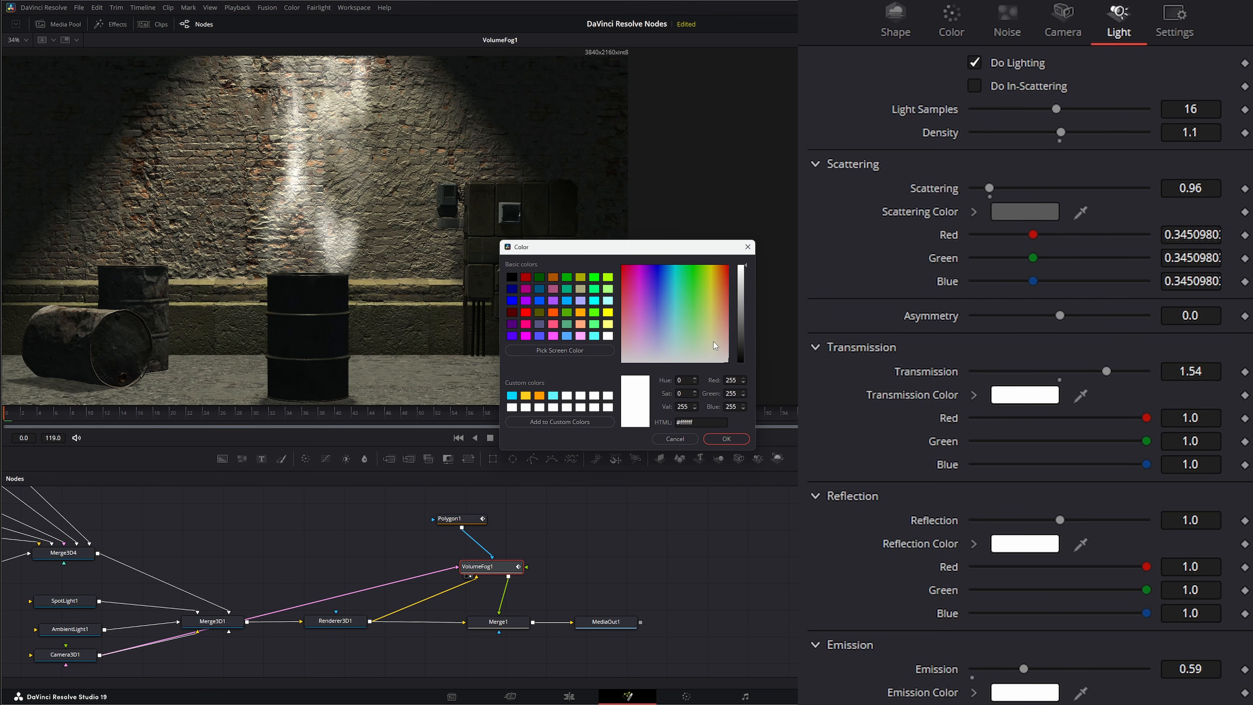
left_click_drag(714, 342, 713, 348)
left_click(726, 439)
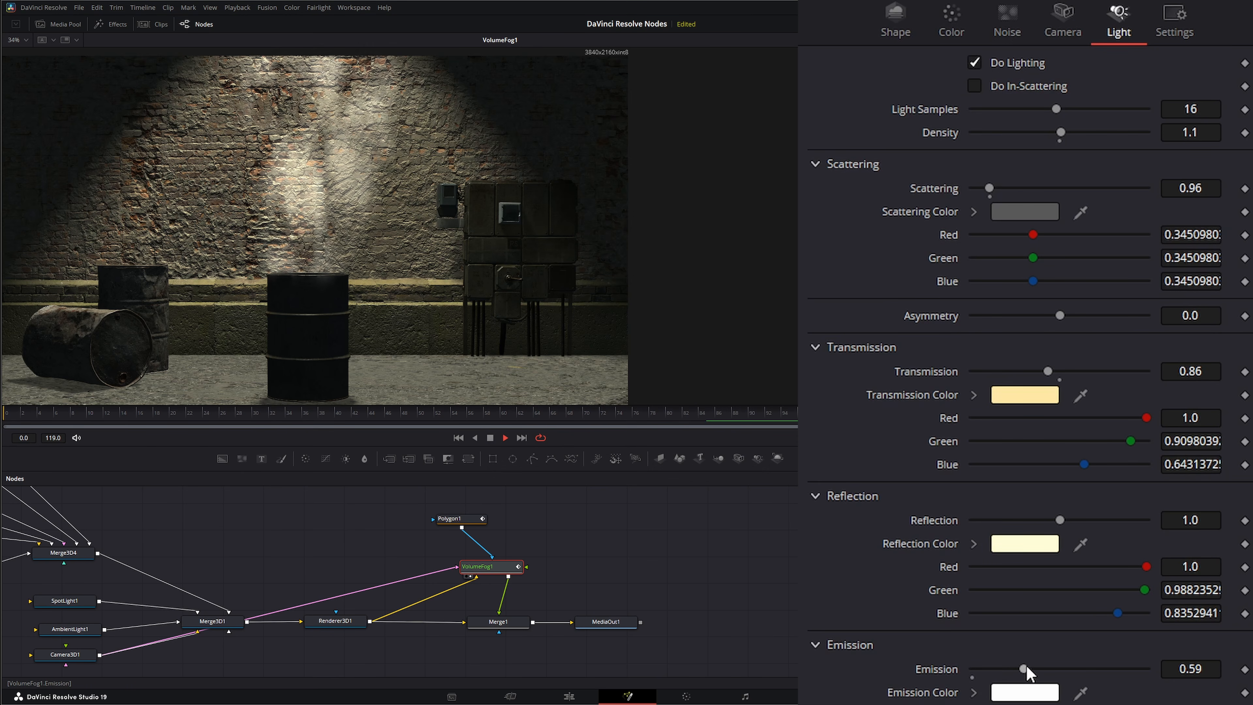
left_click_drag(1026, 667, 1143, 663)
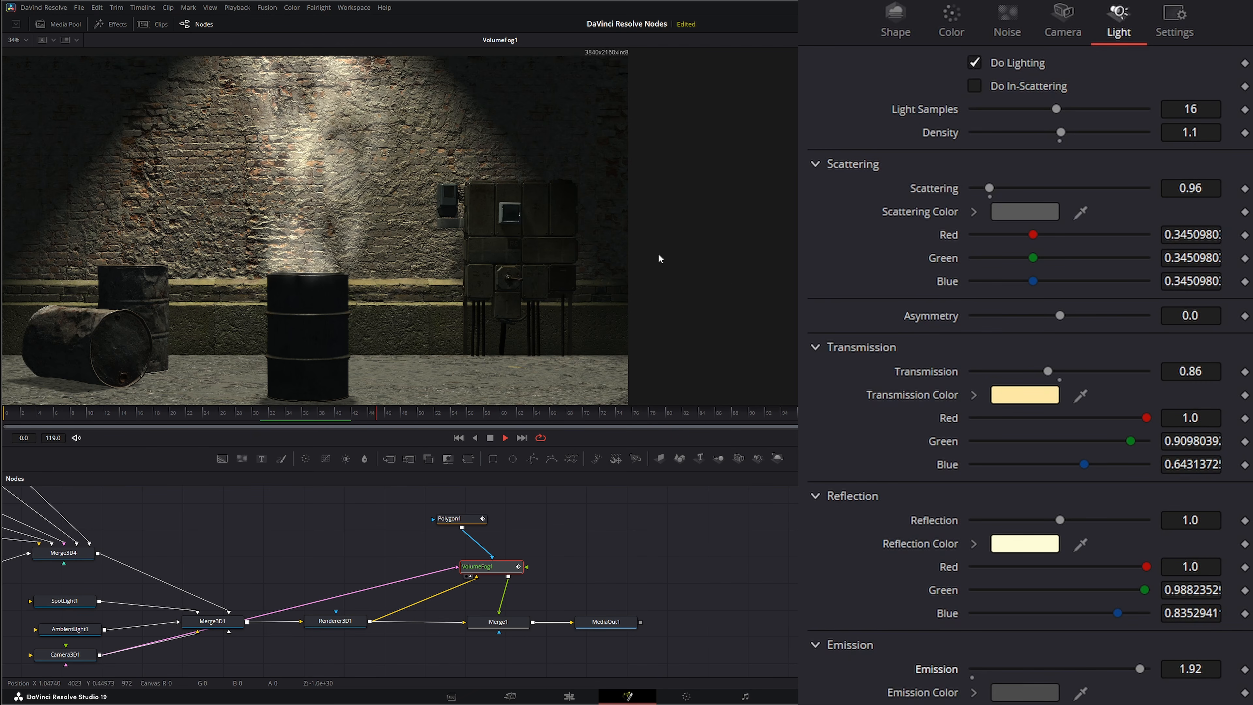